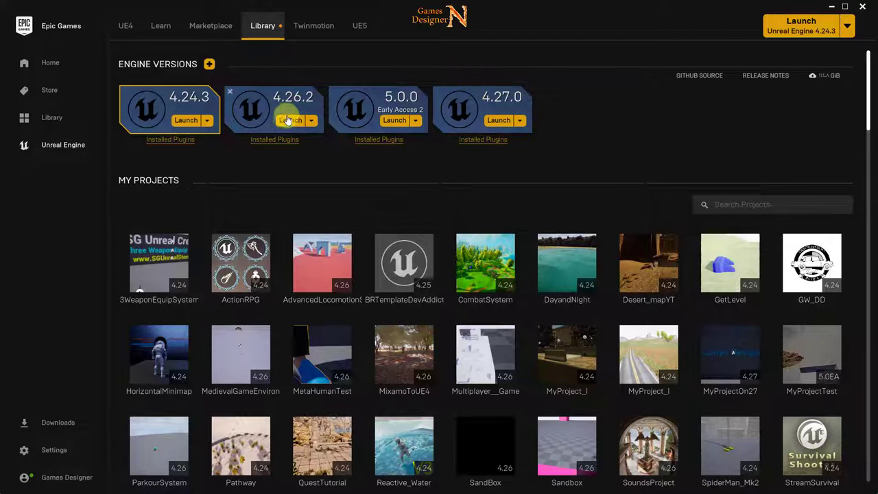
- Launch Unreal Engine 4.27.0 from the Epic Games Launcher Library
left_click(499, 121)
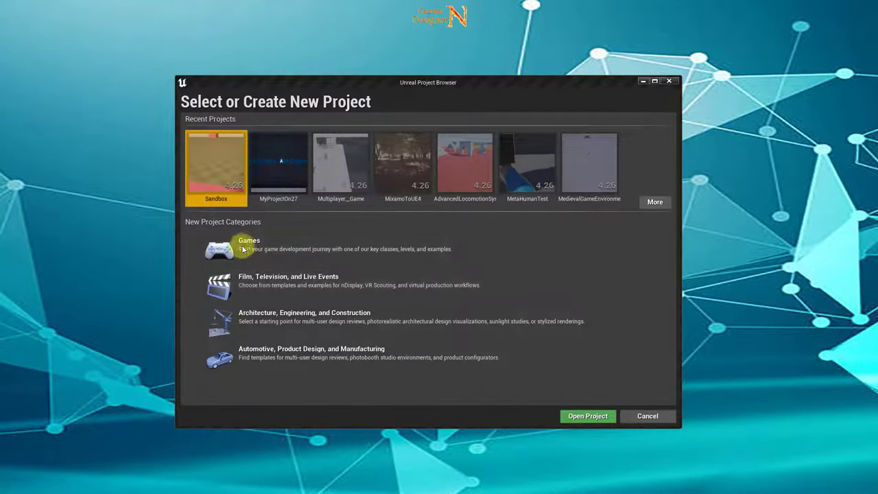
- Start a new Games project with the Blank template and continue to its settings page
left_click(242, 250)
left_click(527, 415)
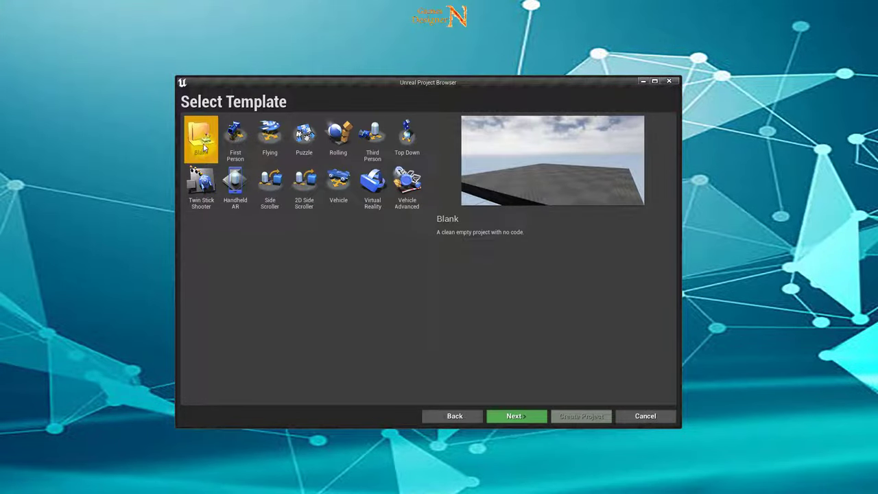
left_click(522, 416)
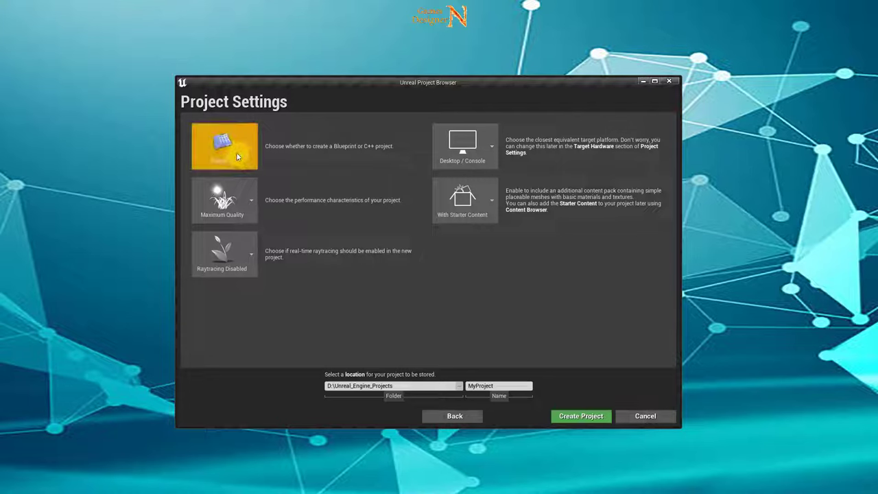
- Set quality to Scalable 3D or 2D, target to Mobile / Tablet, and choose No Starter Content
left_click(254, 211)
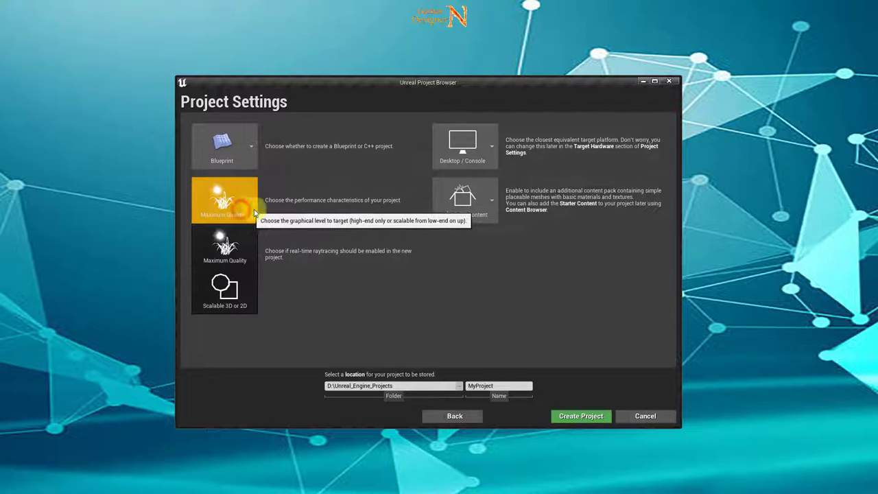
left_click(232, 303)
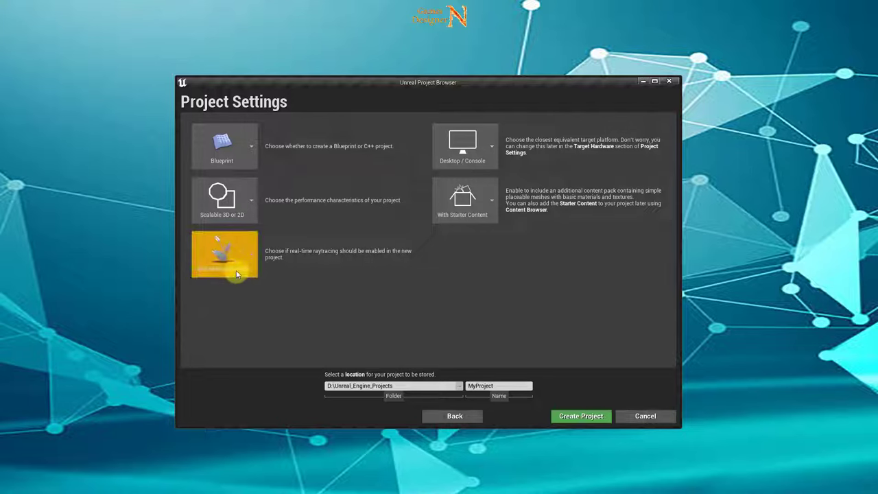
left_click(465, 159)
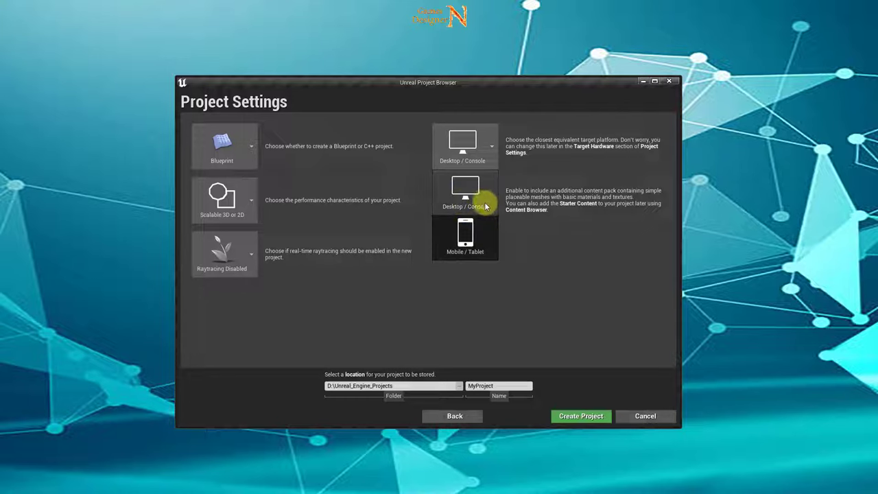
left_click(472, 251)
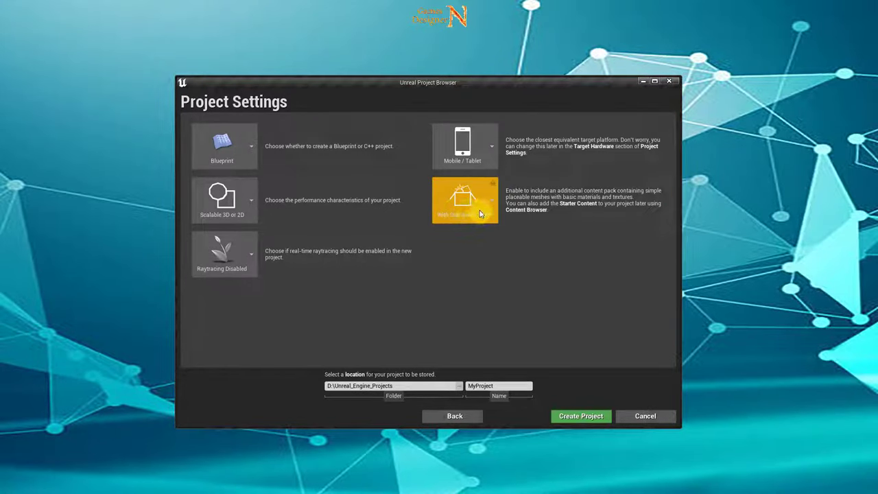
left_click(480, 214)
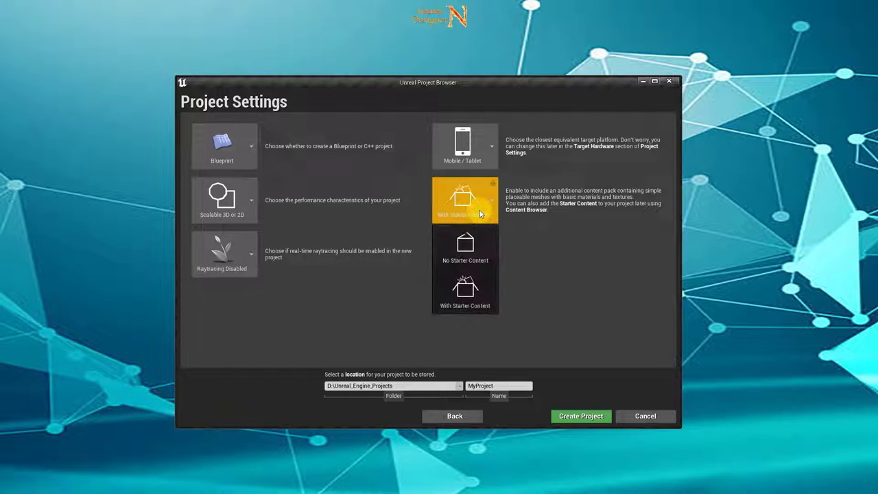
left_click(470, 249)
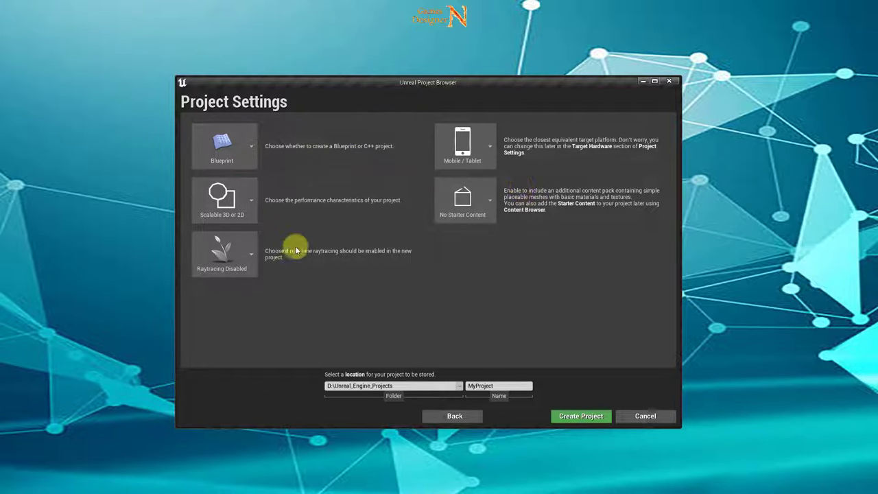
- Name the project AndroidGame and create it
left_click(500, 386)
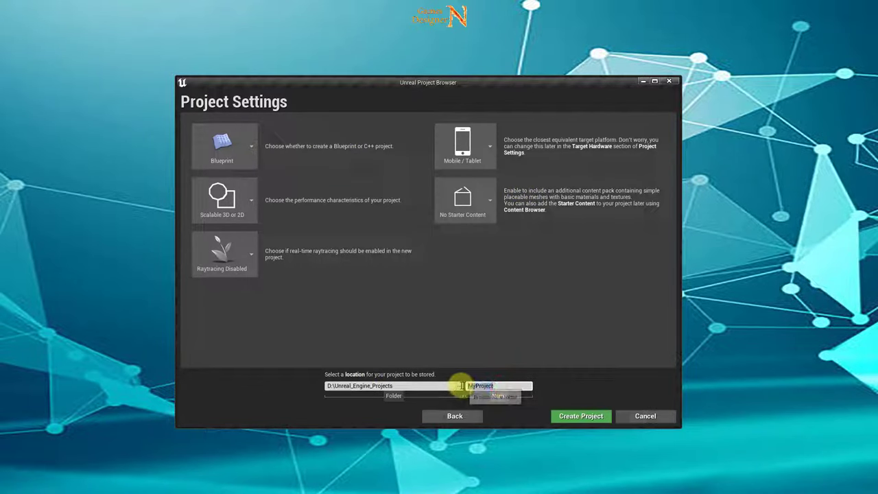
type("AndroidGame")
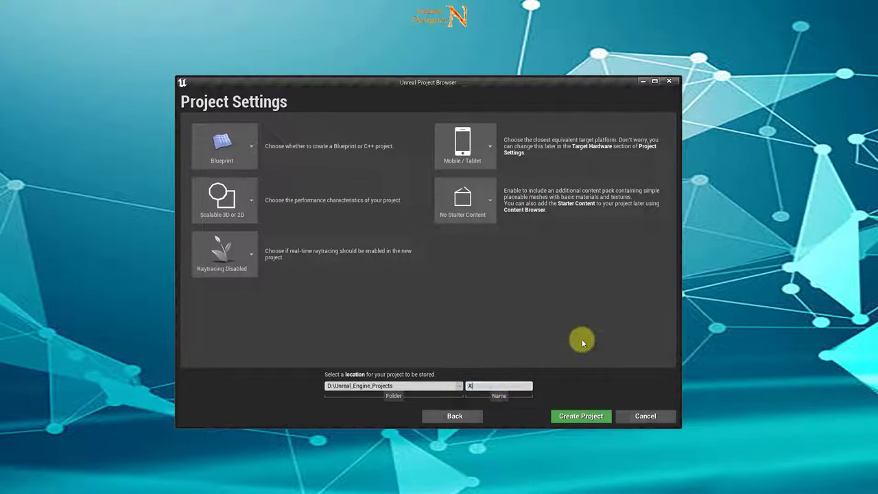
left_click(576, 416)
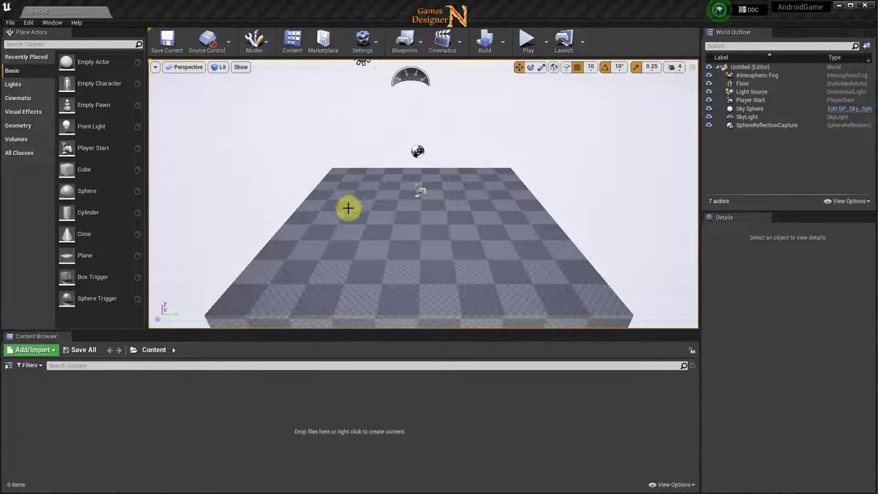
- Save the current level into the Content folder, renaming NewMap to AndroidGameLevel
left_click(168, 48)
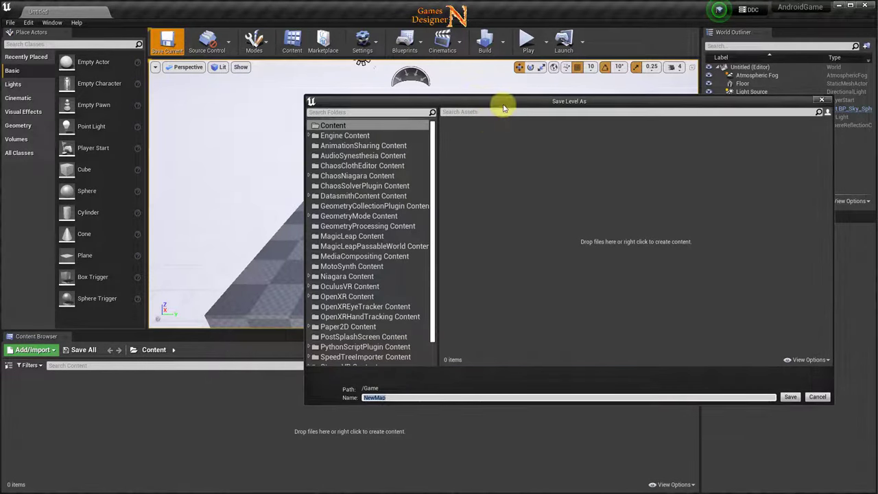
left_click_drag(504, 102, 361, 72)
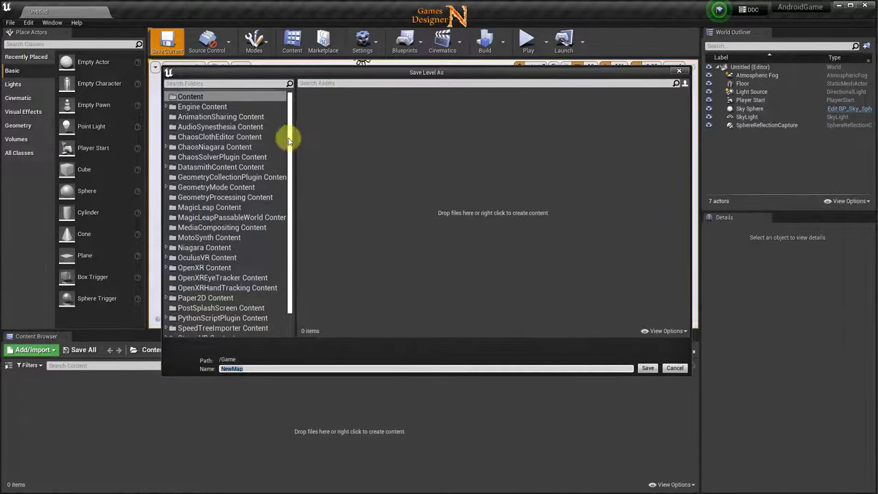
left_click(186, 96)
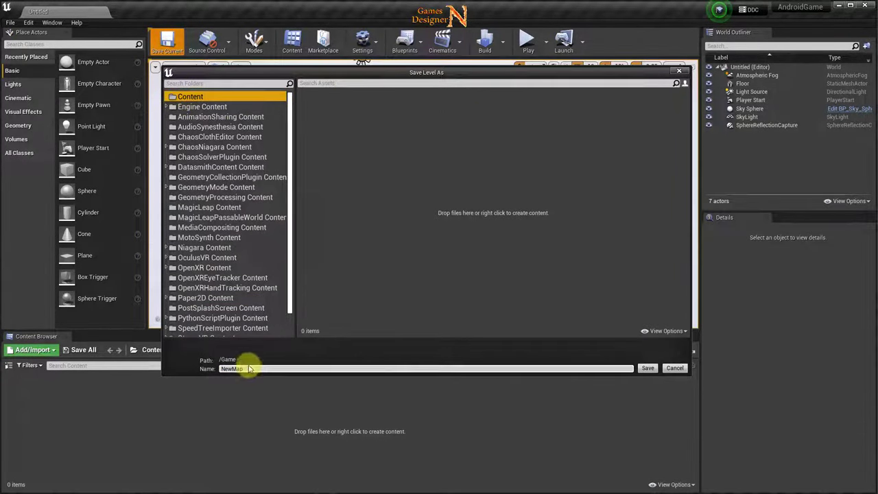
left_click_drag(306, 77, 513, 67)
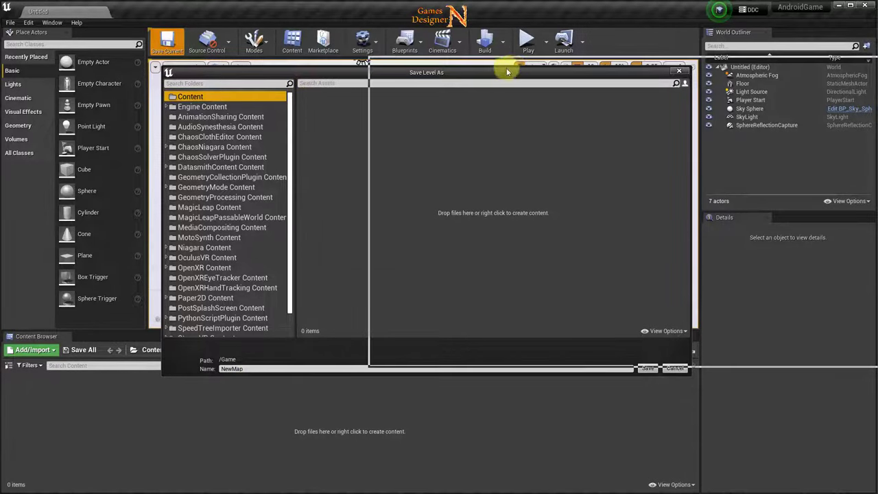
left_click_drag(706, 65, 662, 65)
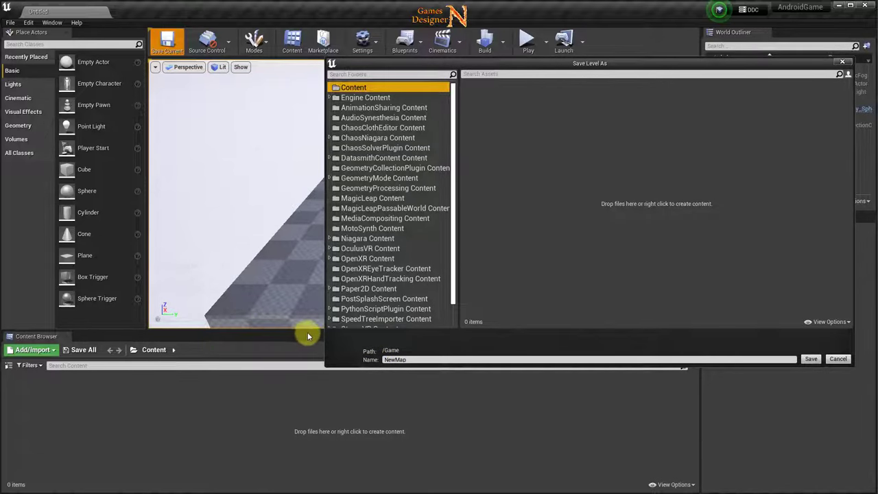
left_click(402, 364)
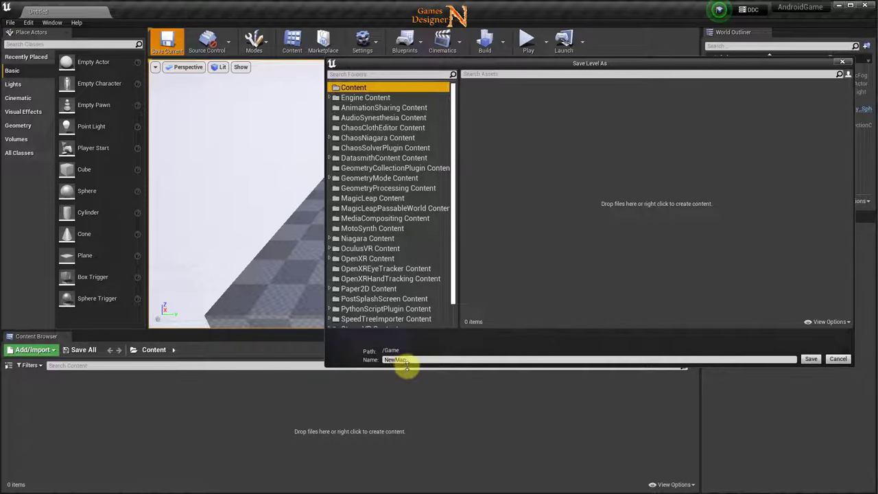
left_click(411, 359)
type("AndroidGa")
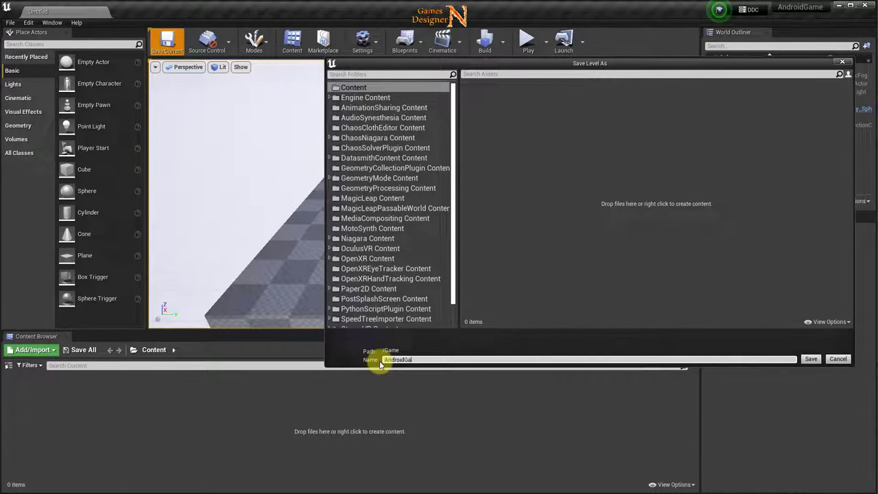
type("meLevel")
left_click(811, 358)
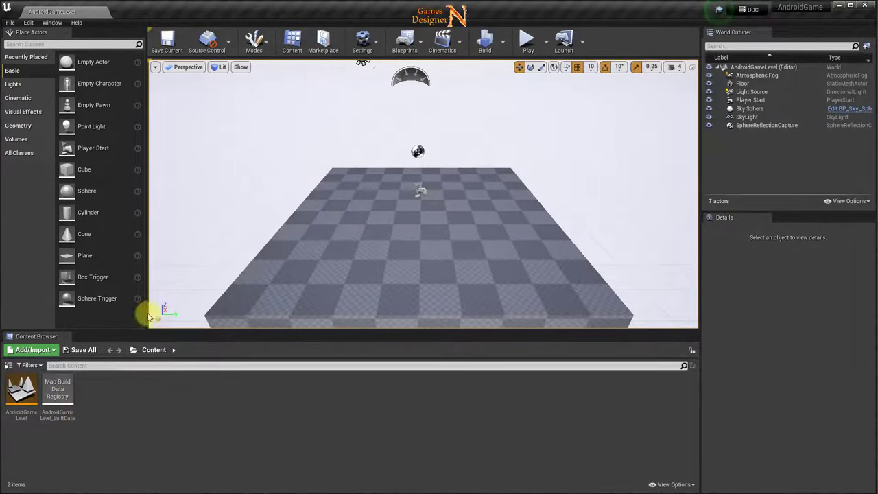
- Open Project Settings on the Maps & Modes page
left_click(28, 22)
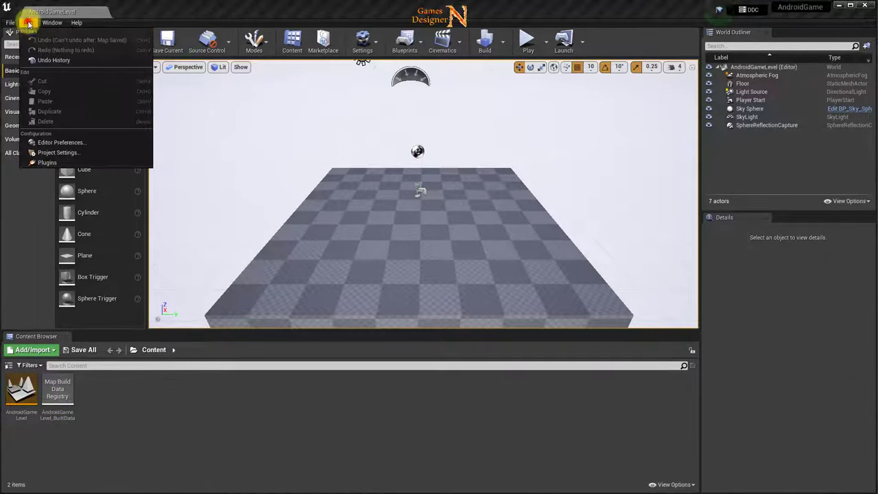
left_click(58, 153)
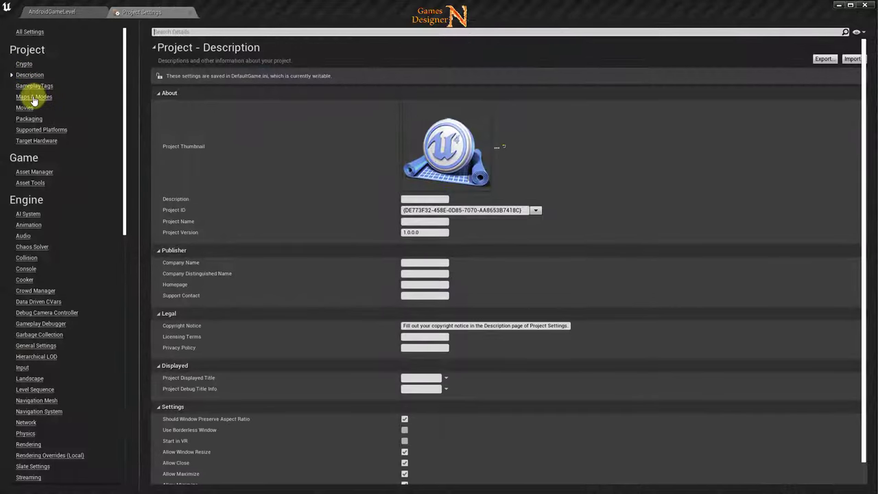
left_click(33, 97)
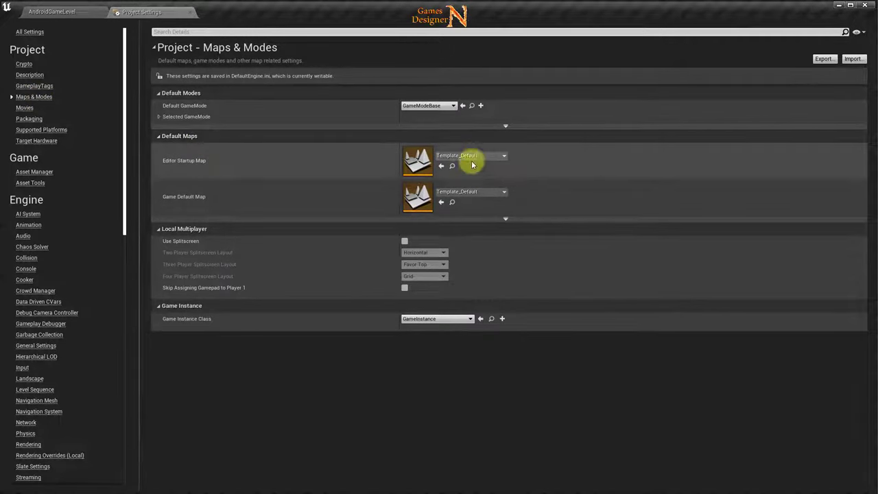
left_click(56, 11)
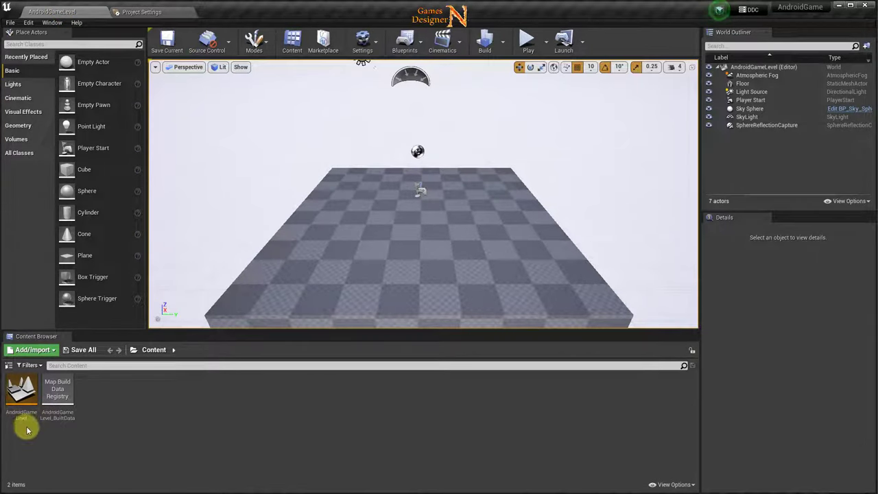
left_click(173, 11)
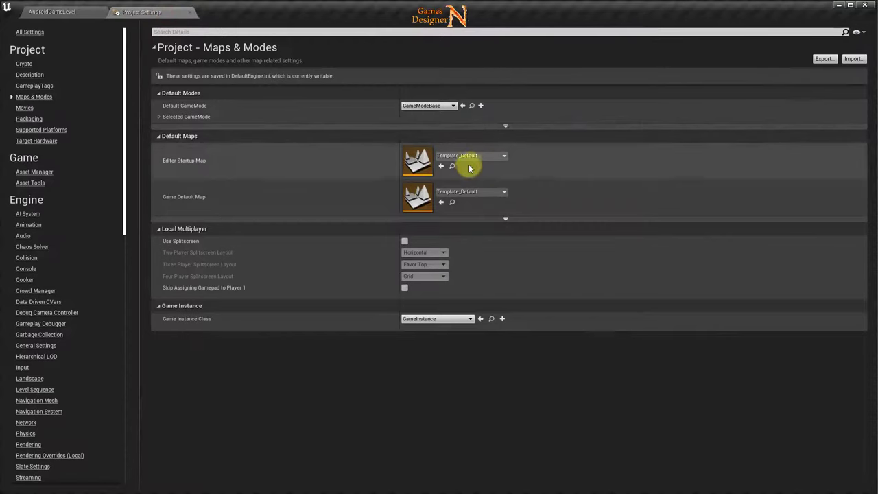
- Make AndroidGameLevel both the Editor Startup Map and the Game Default Map
left_click(467, 155)
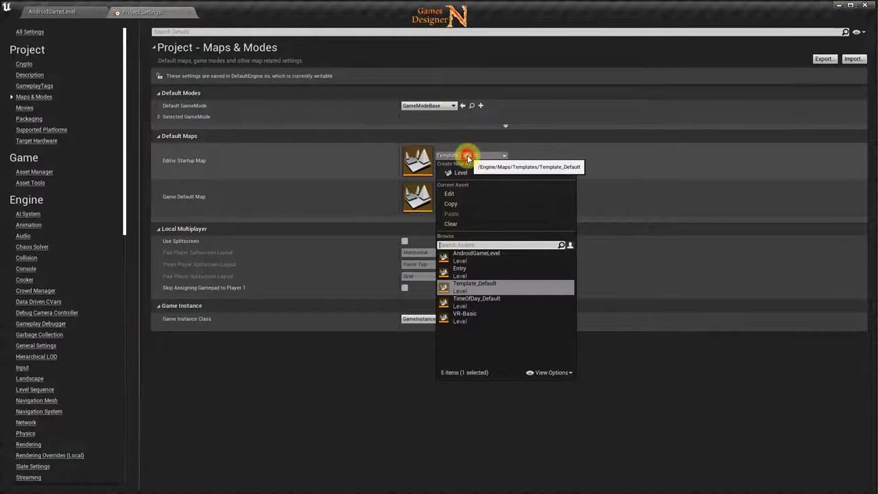
left_click(478, 255)
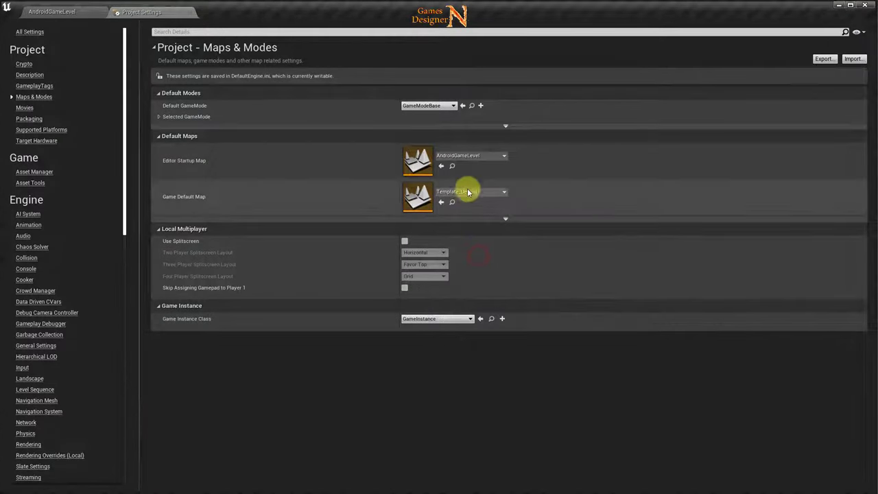
left_click(467, 192)
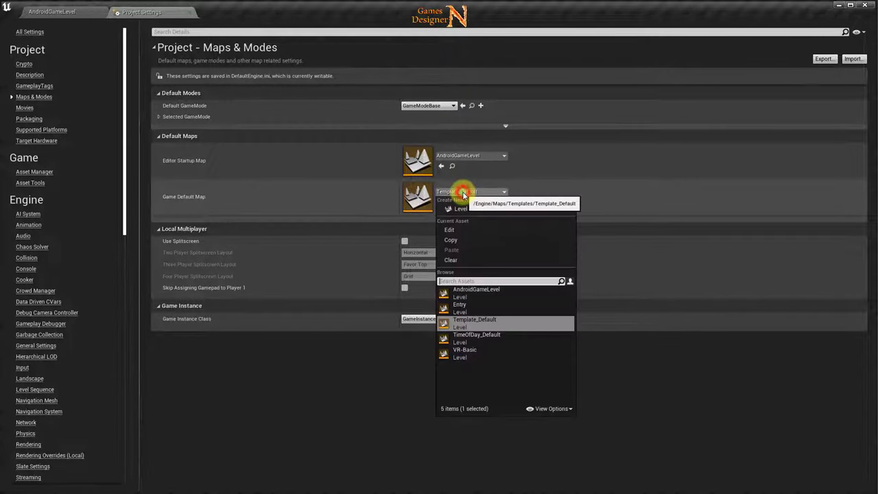
left_click(478, 291)
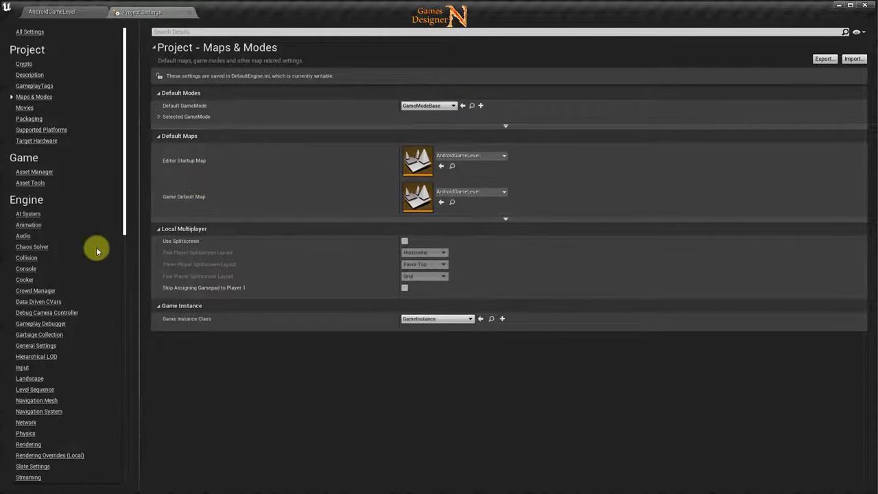
- Scroll the settings sidebar down to Platforms and show the Android SDK location settings
scroll(92, 295, "down", 2)
scroll(89, 295, "down", 3)
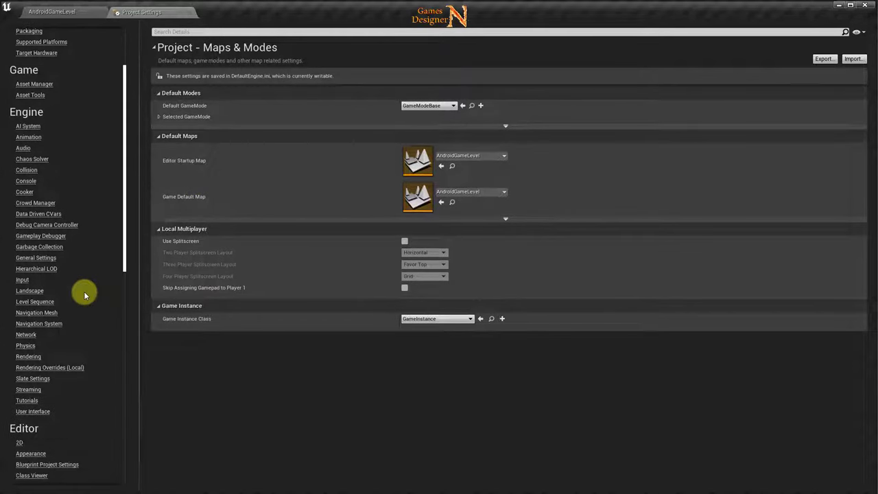
scroll(86, 295, "down", 5)
scroll(86, 294, "down", 3)
scroll(87, 295, "down", 2)
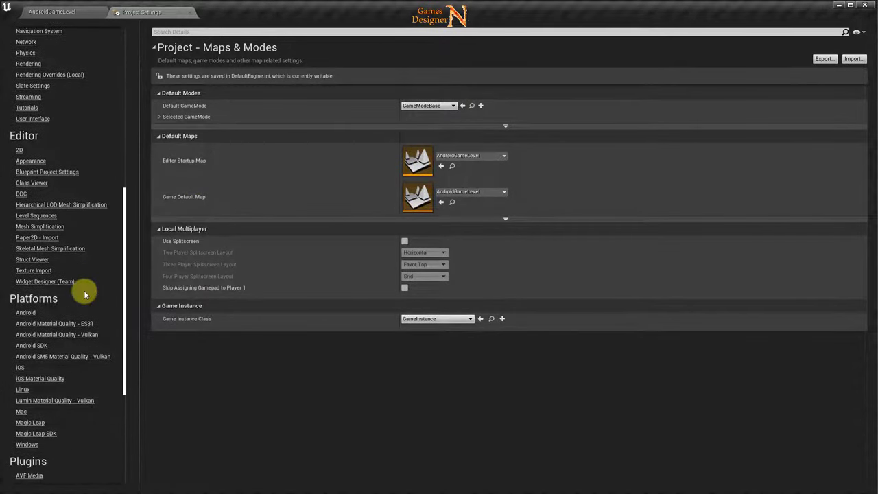
scroll(86, 292, "down", 1)
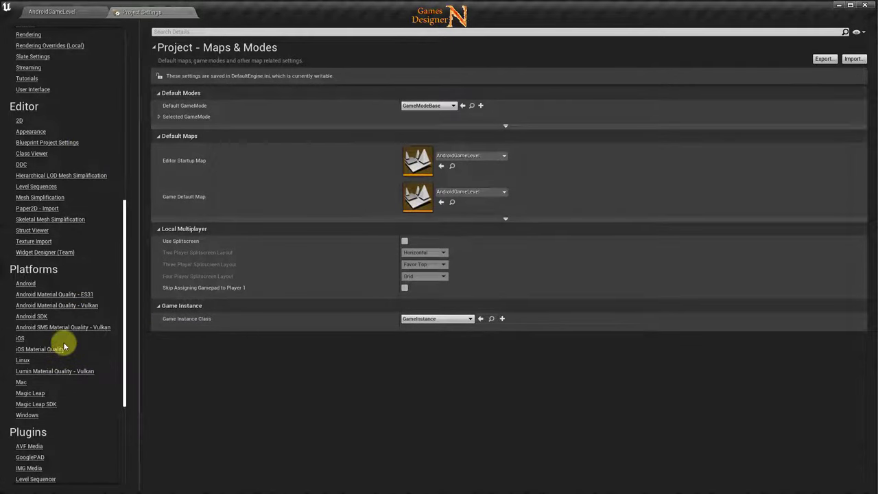
left_click(38, 319)
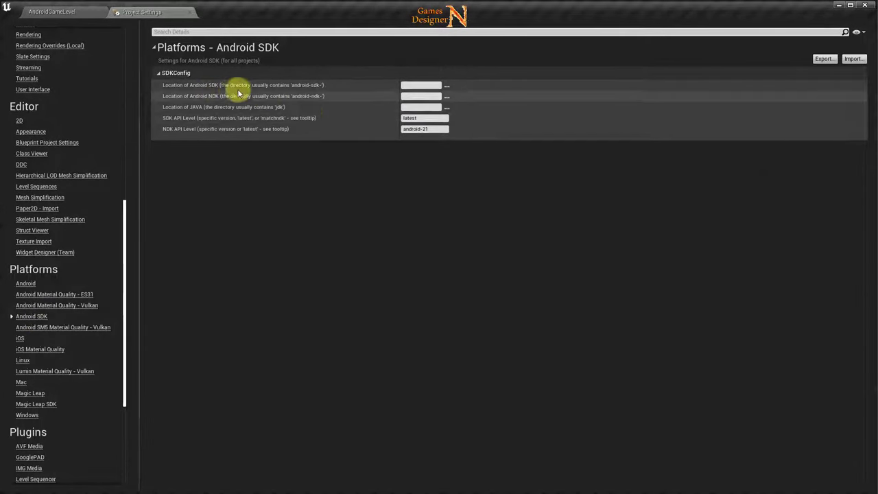
mouse_move(227, 90)
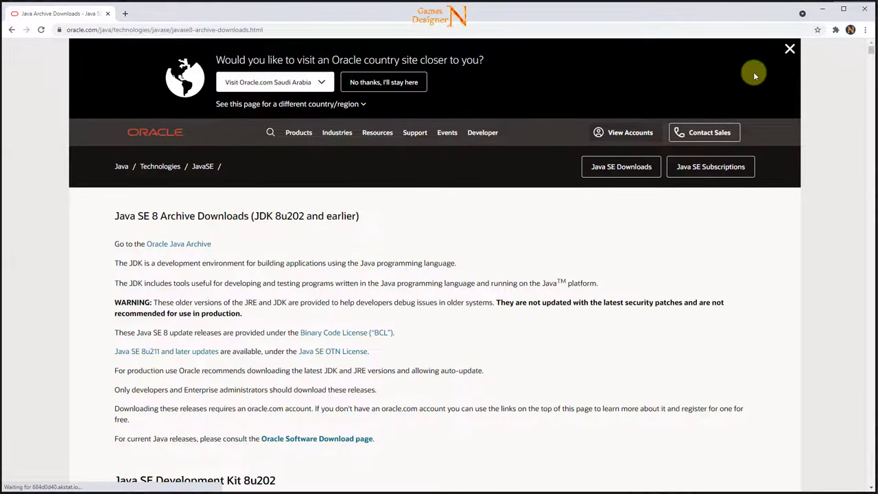
- Search the Java SE 8 archive page for 8u77
left_click(865, 29)
left_click(755, 145)
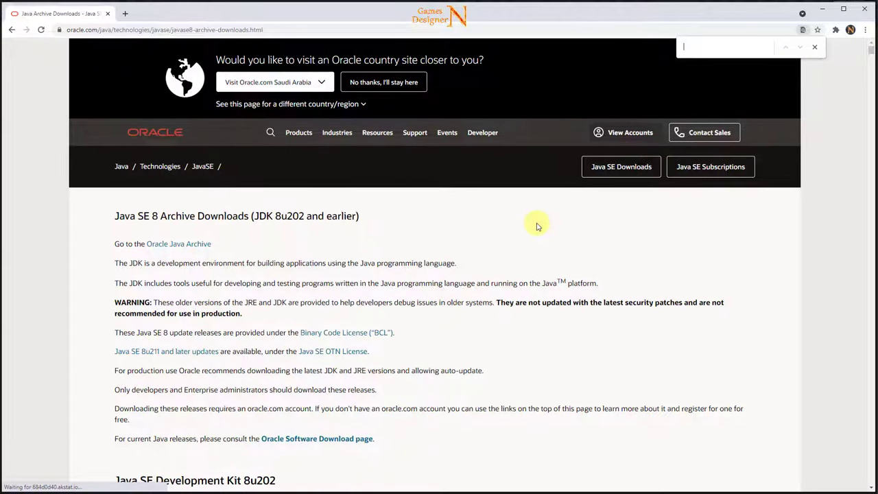
type("8")
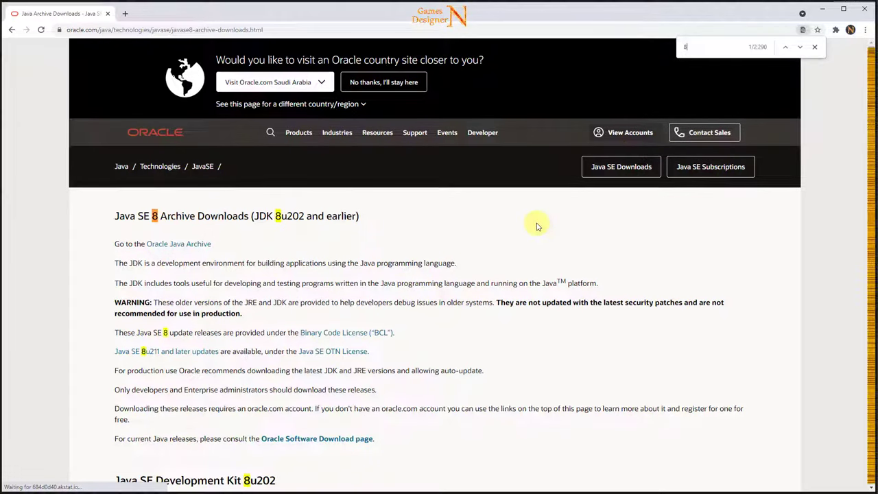
type("u")
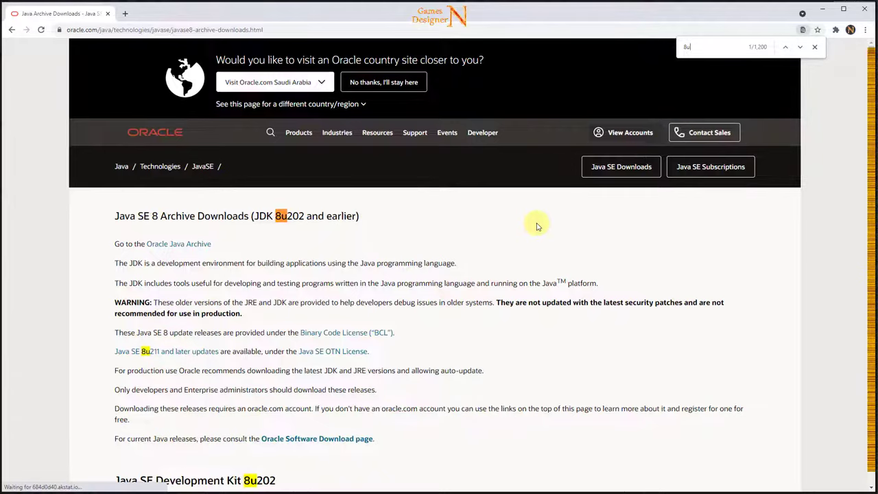
type("77")
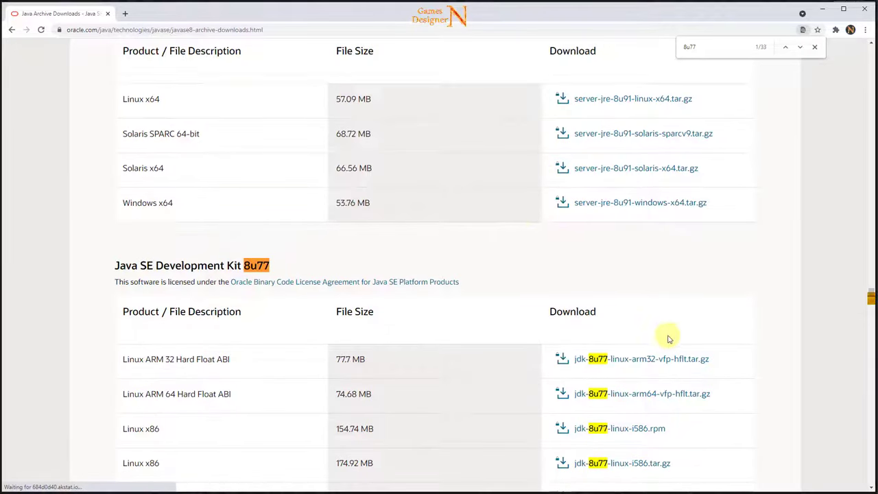
scroll(669, 337, "down", 5)
scroll(671, 340, "down", 5)
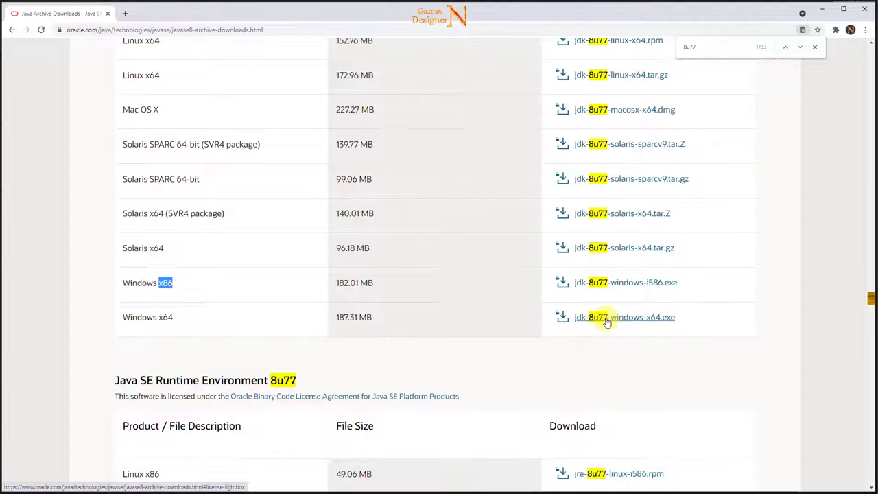
- Accept the Oracle license and download jdk-8u77-windows-x64.exe
left_click(607, 321)
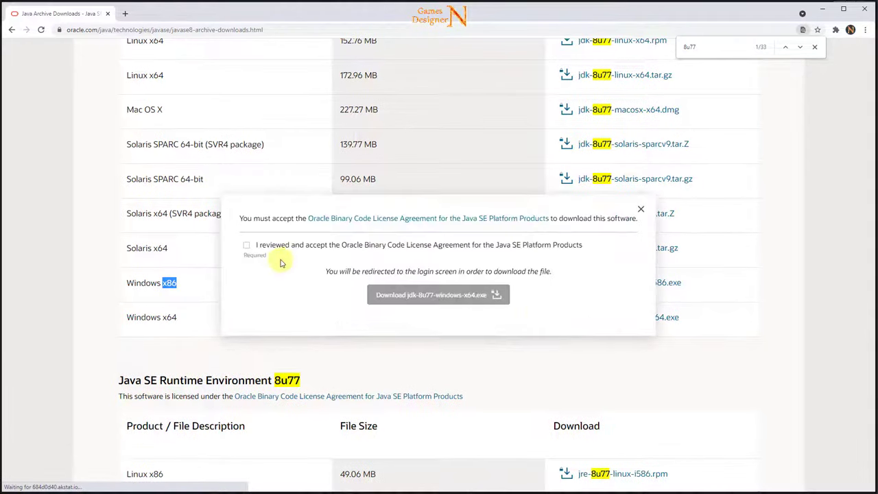
left_click(245, 249)
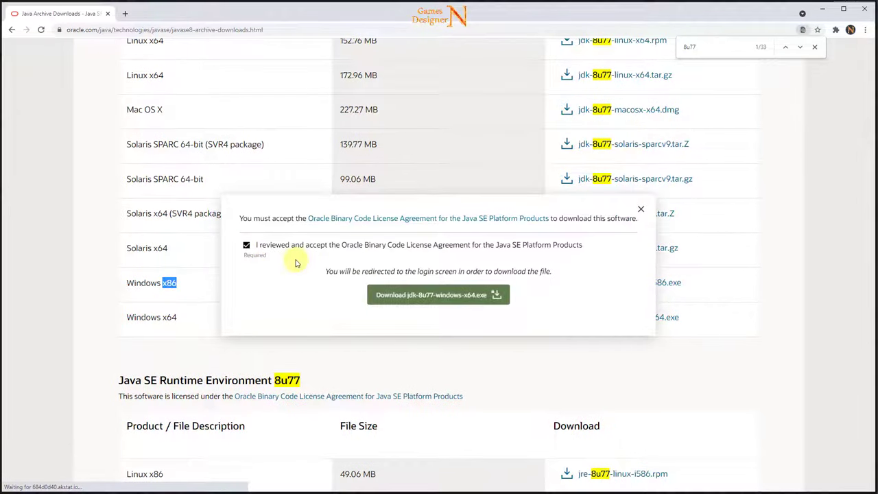
left_click(417, 300)
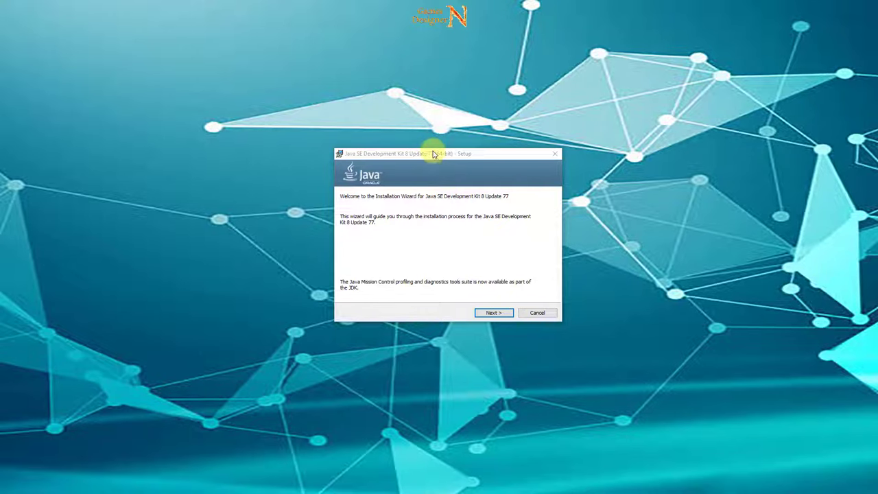
- Install JDK 8 Update 77 (64-bit) with default features and close the installer
left_click_drag(448, 155, 407, 148)
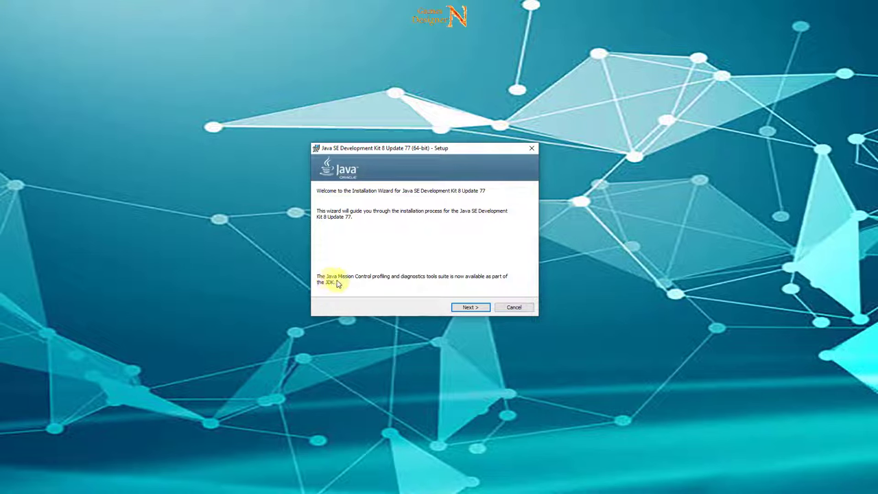
left_click(472, 310)
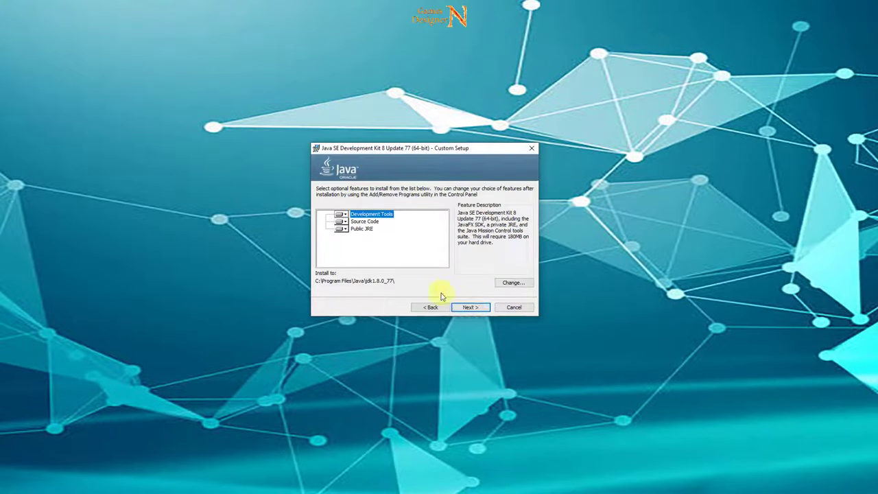
left_click(470, 310)
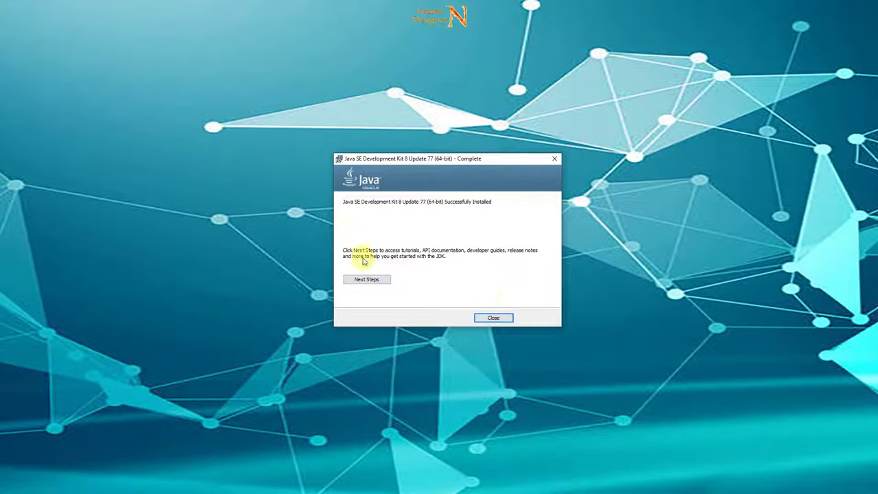
left_click(500, 319)
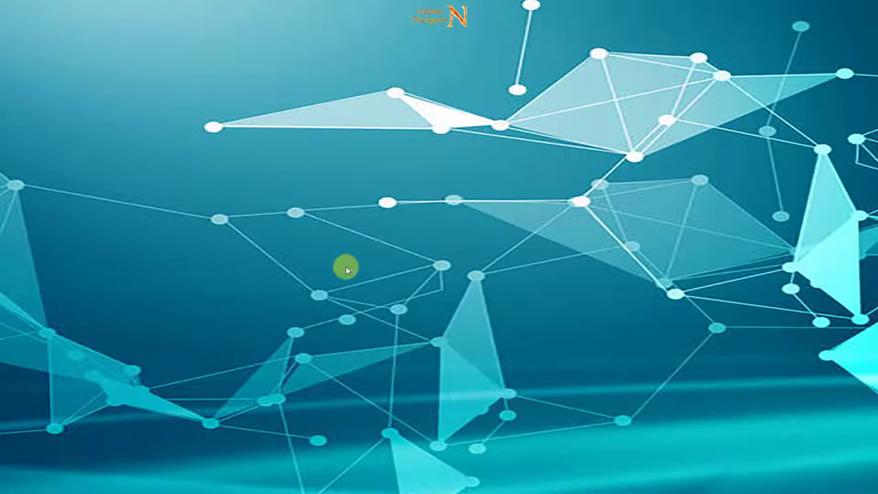
- Open a File Explorer window and navigate to C:\Program Files
key("super+e")
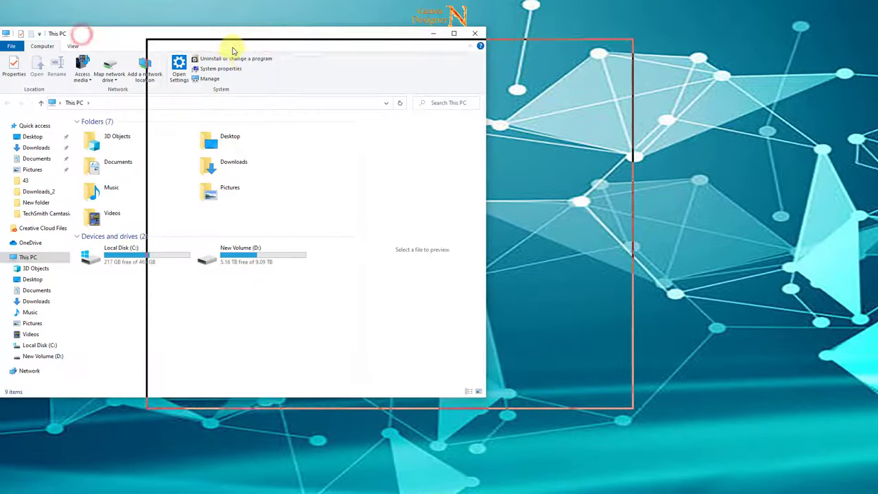
left_click_drag(82, 35, 241, 68)
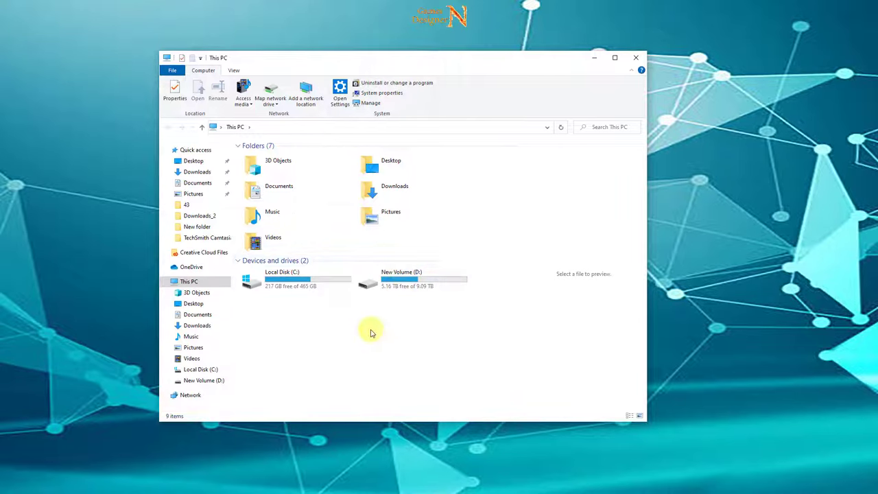
double_click(288, 281)
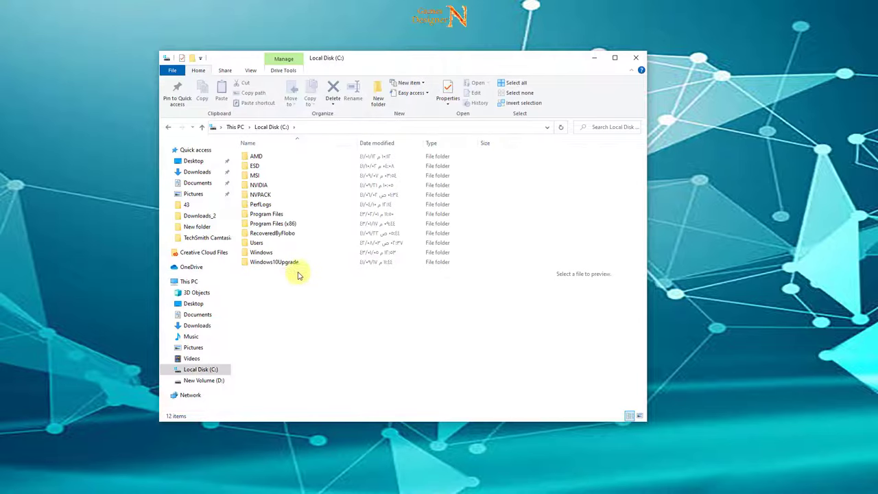
double_click(278, 215)
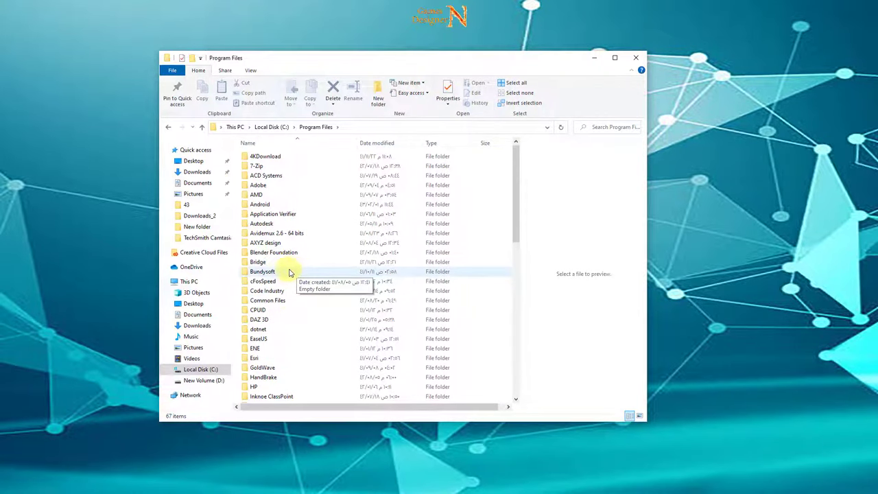
scroll(289, 273, "down", 3)
scroll(281, 275, "down", 1)
scroll(260, 281, "down", 1)
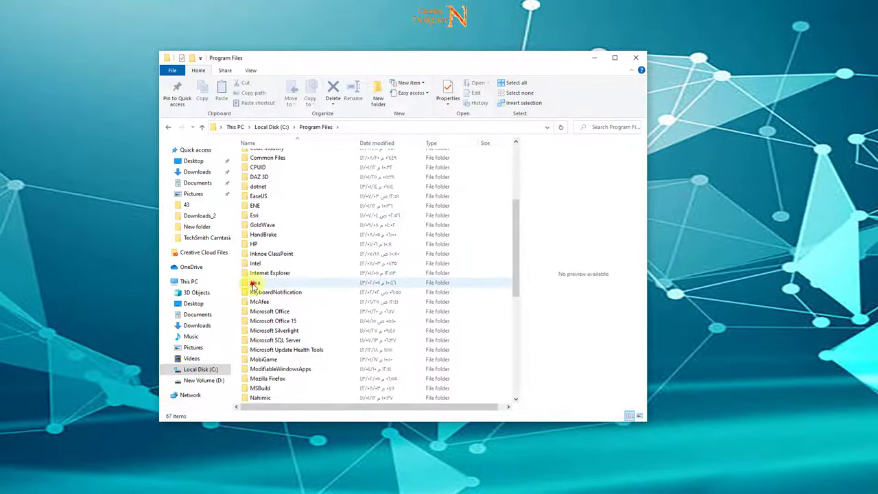
- Open Java\jdk1.8.0_77 and select its full path in the address bar
double_click(254, 284)
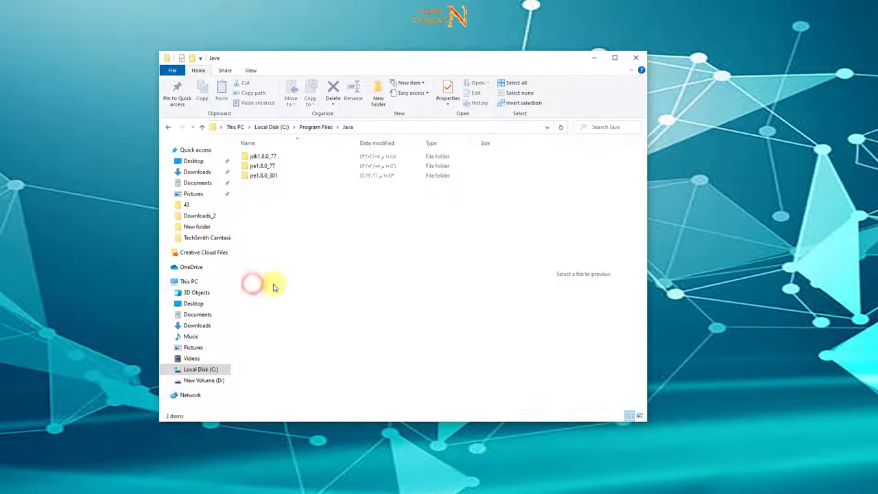
left_click(267, 157)
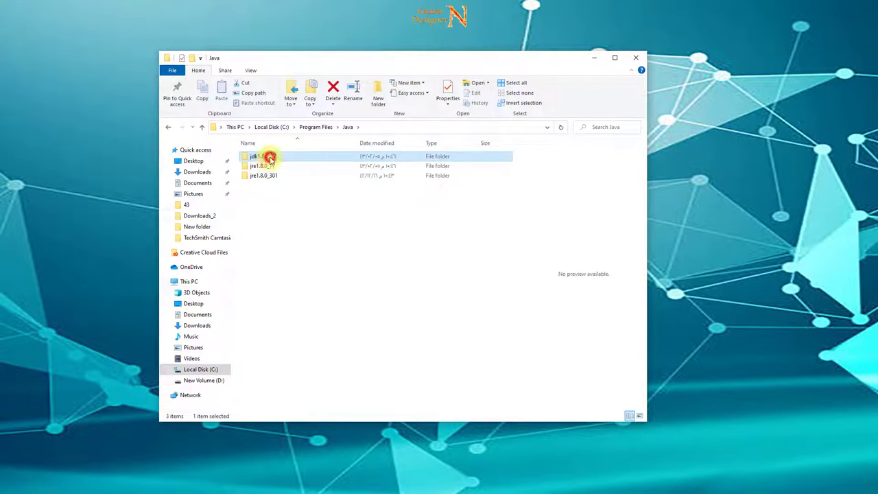
double_click(267, 157)
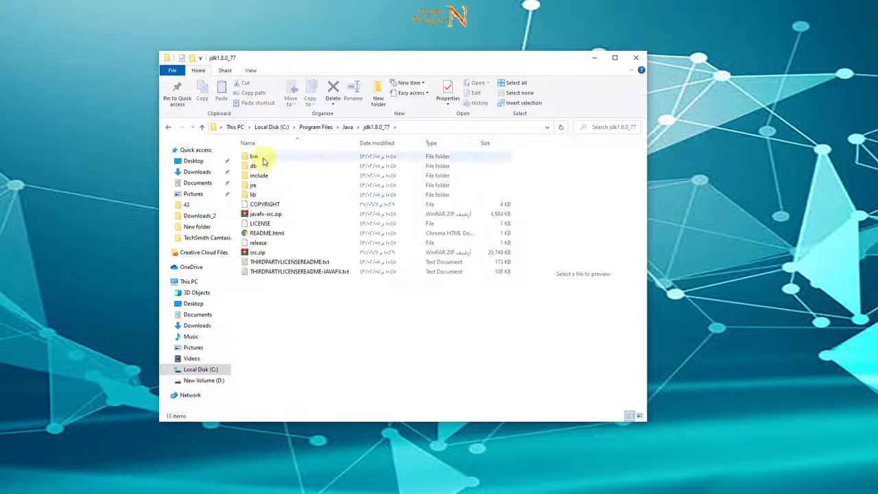
left_click(411, 129)
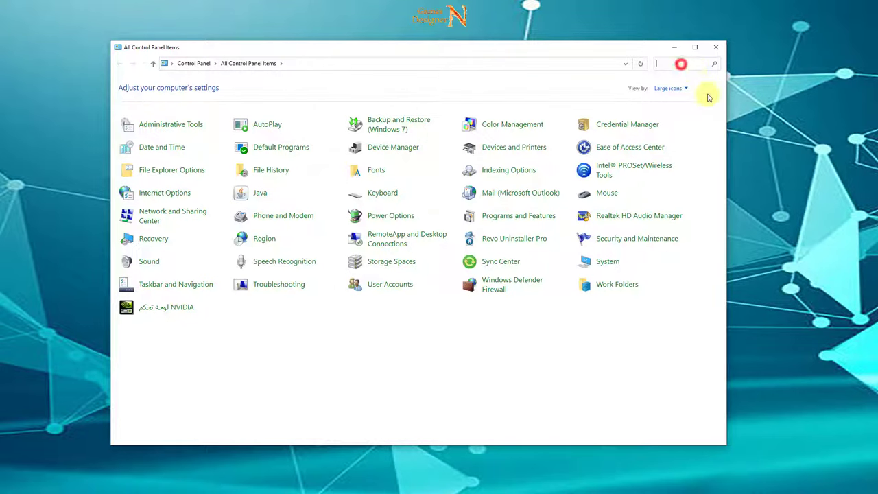
- Open the Environment Variables window from the advanced system properties and move it into view
type("sy")
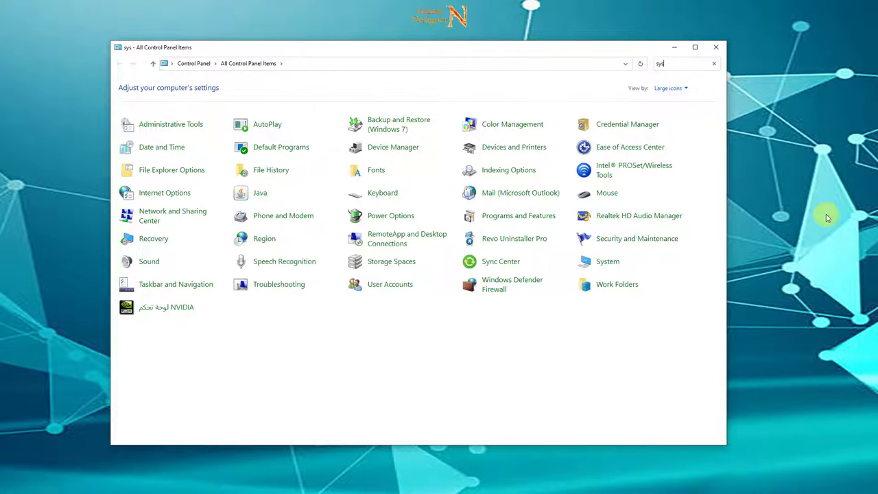
type("s")
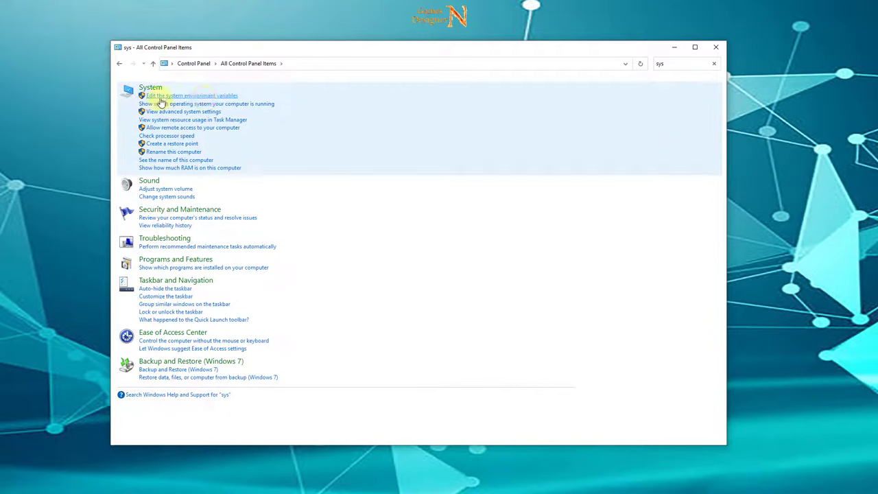
left_click(216, 99)
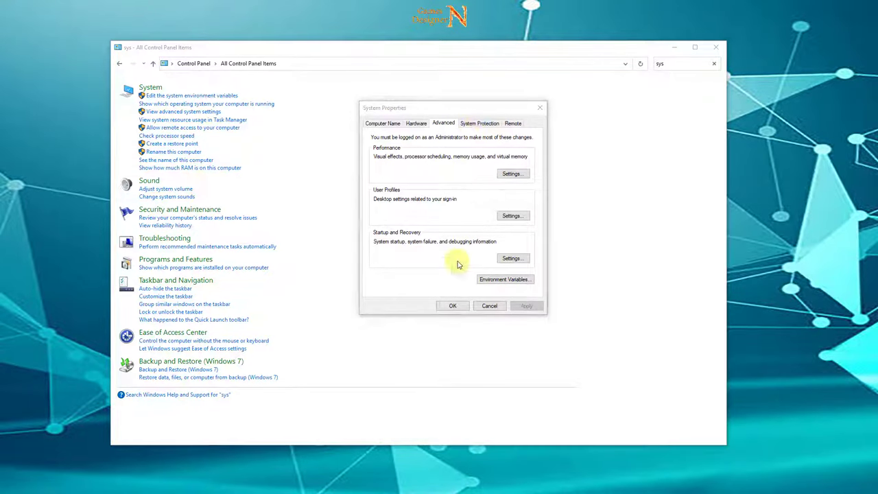
left_click(505, 280)
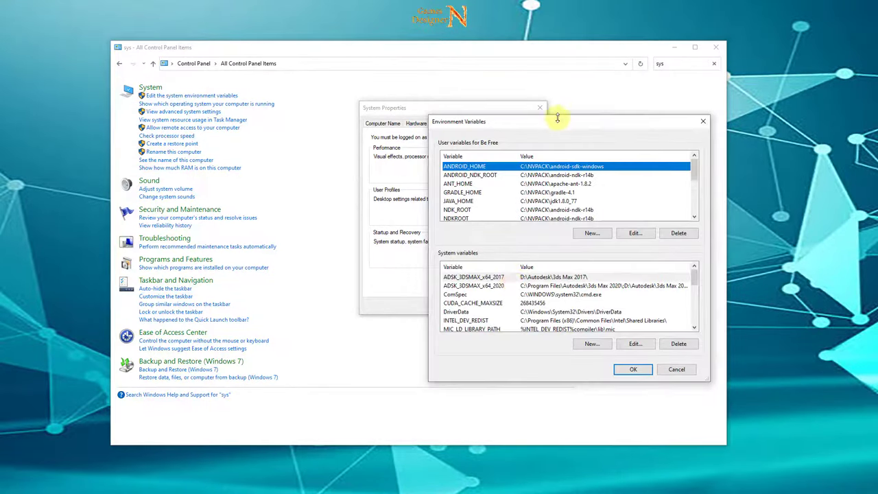
mouse_move(569, 124)
left_mouse_down()
mouse_move(563, 109)
mouse_move(499, 97)
left_mouse_up()
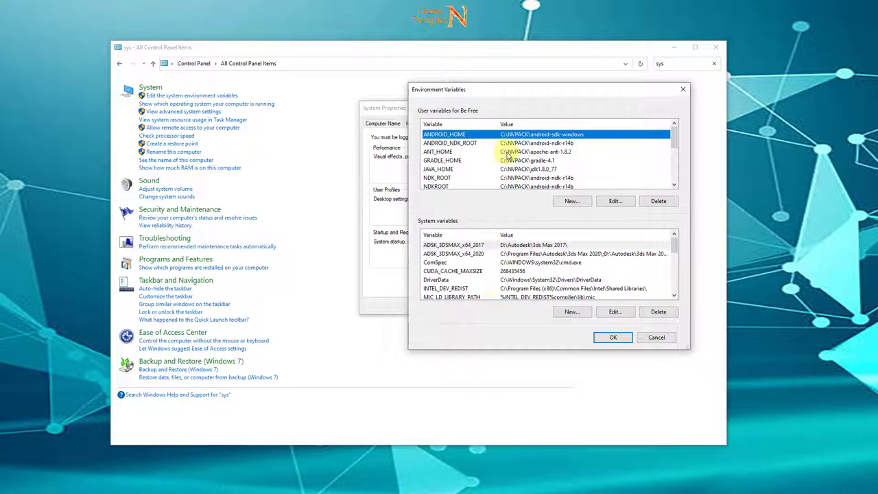
- Add a user variable JAVA_HOME set to C:\Program Files\Java\jdk1.8.0_77
left_click(572, 202)
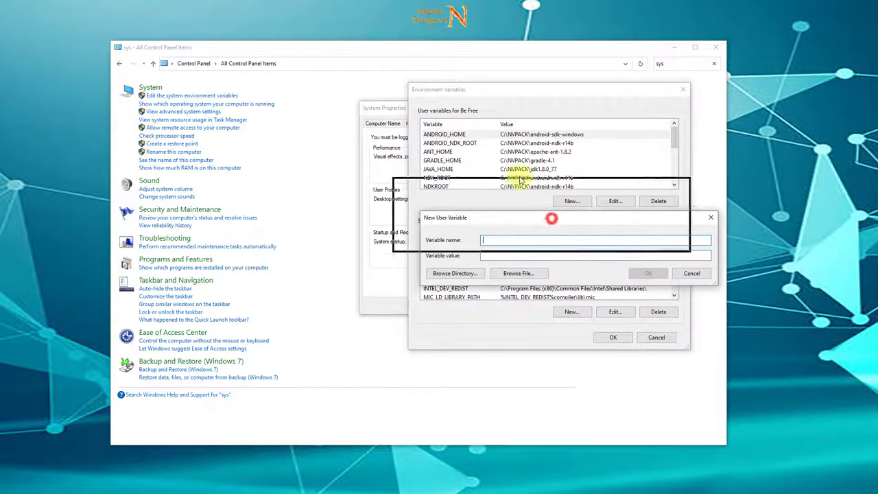
left_click_drag(554, 216, 519, 168)
type("JAVA_HOME")
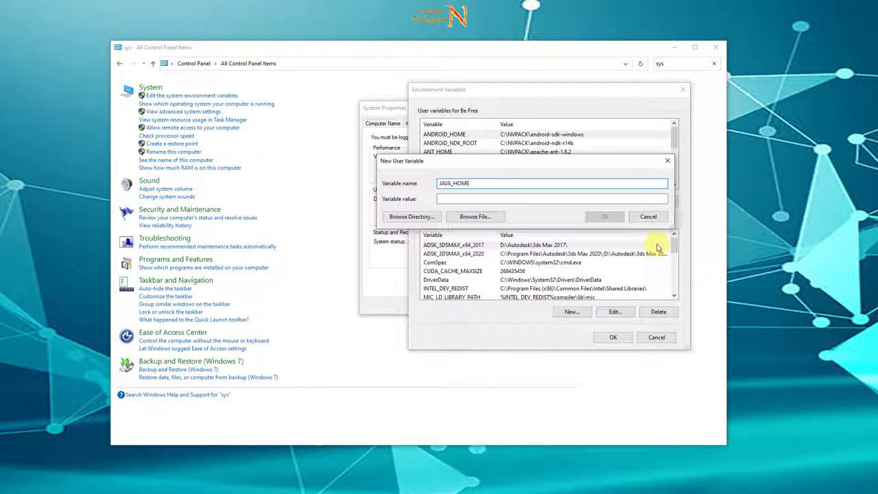
left_click(455, 199)
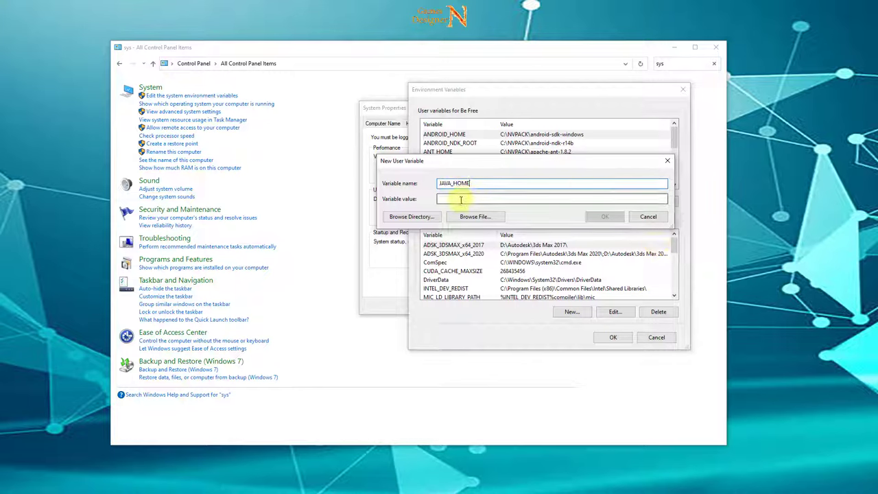
type("C:\\Program Files\\Java\\jdk1.8.0_77")
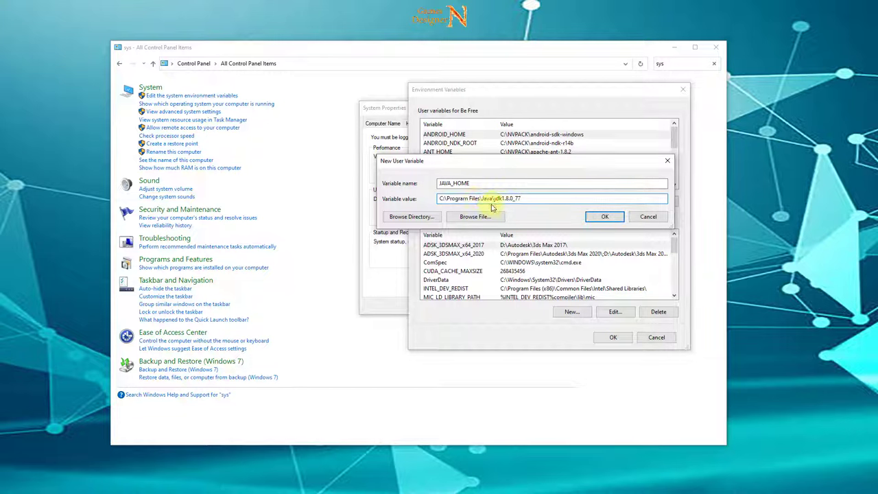
left_click(604, 217)
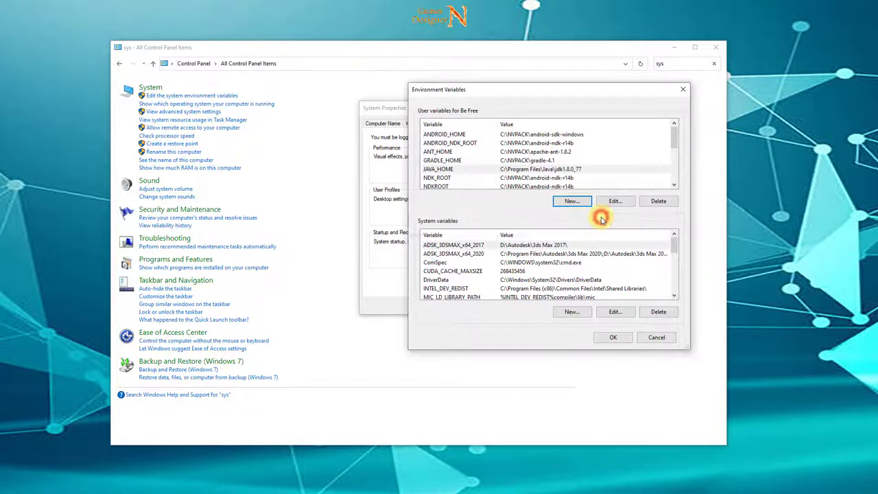
- Add the same JAVA_HOME path as a system variable and save both dialogs
left_click(572, 313)
left_click_drag(514, 223, 477, 182)
type("JAVA_HOME")
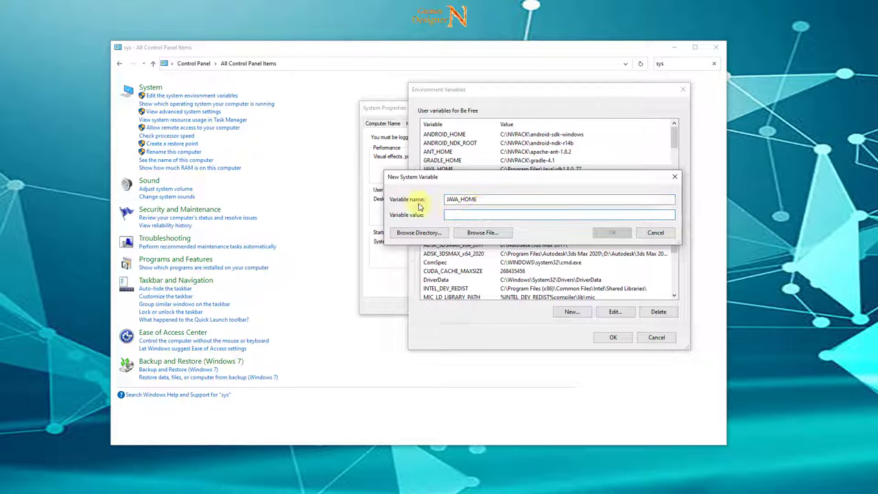
type("C:\\Program Files\\Java\\jdk1.8.0_77")
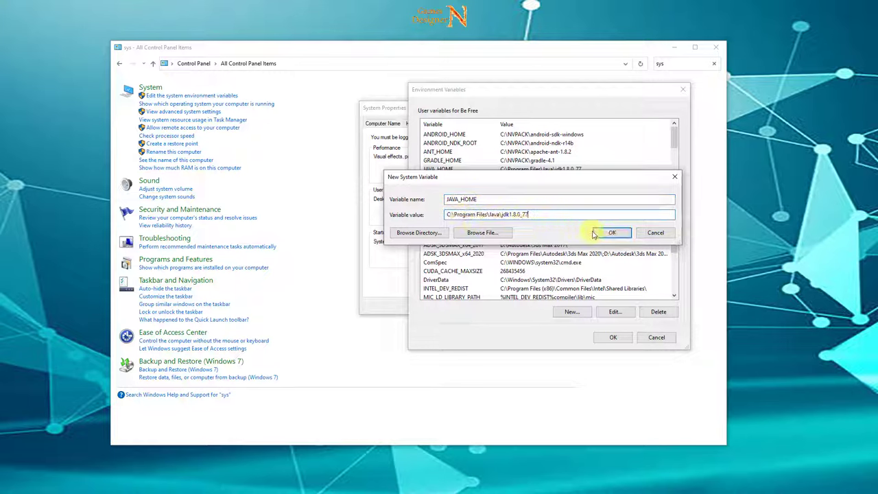
left_click(610, 232)
left_click(611, 337)
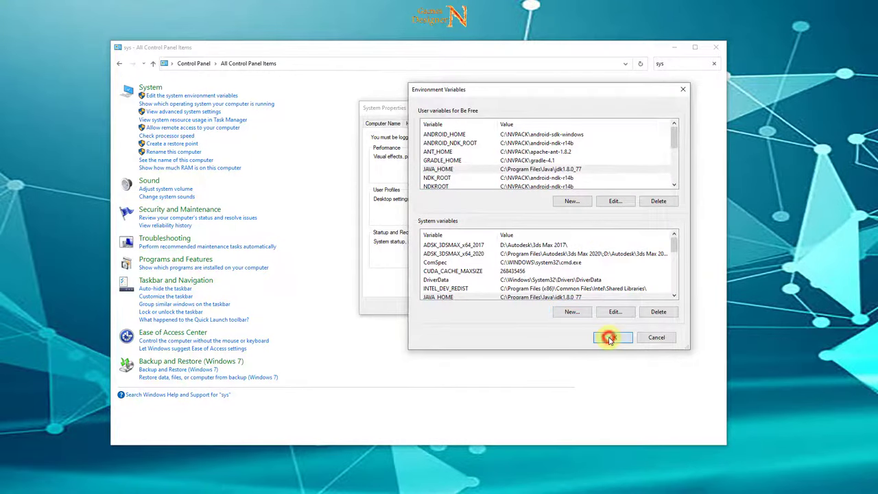
left_click(449, 307)
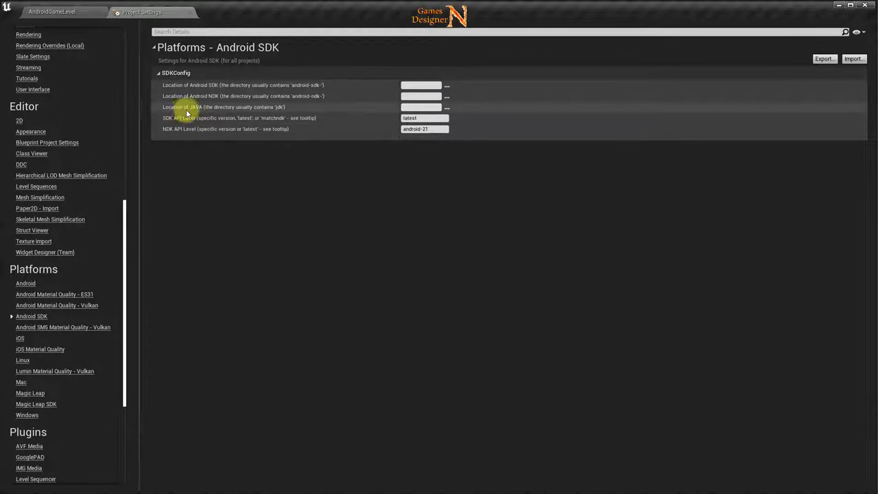
- Set Unreal's Android SDK Location of JAVA to C:\Program Files\Java\jdk1.8.0_77
mouse_move(220, 110)
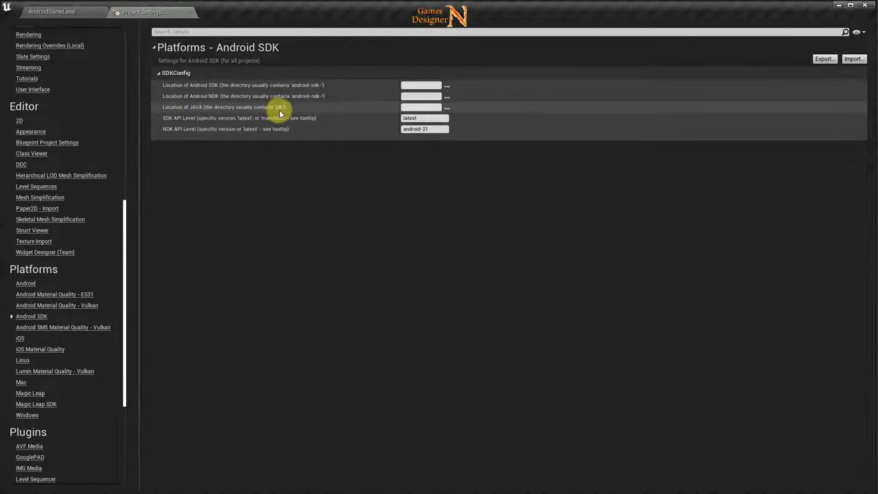
left_click(415, 107)
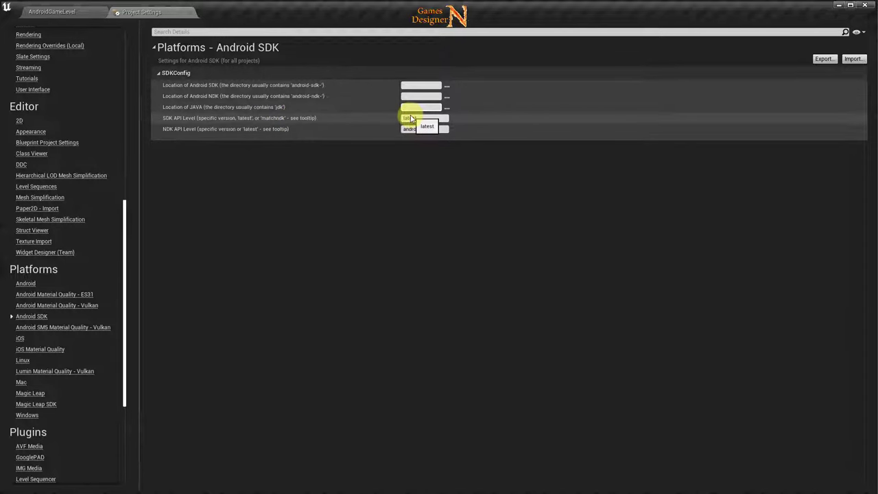
type("C:\\Program Files\\Java\\jdk1.8.0_77")
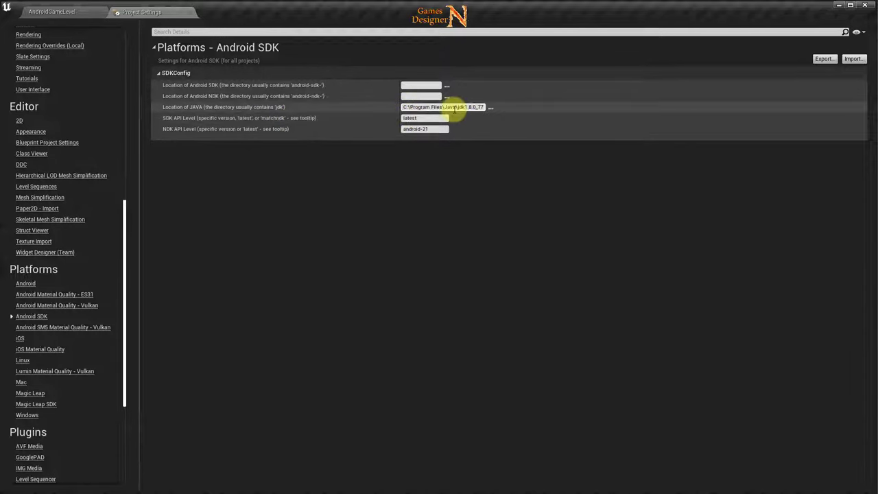
key("Return")
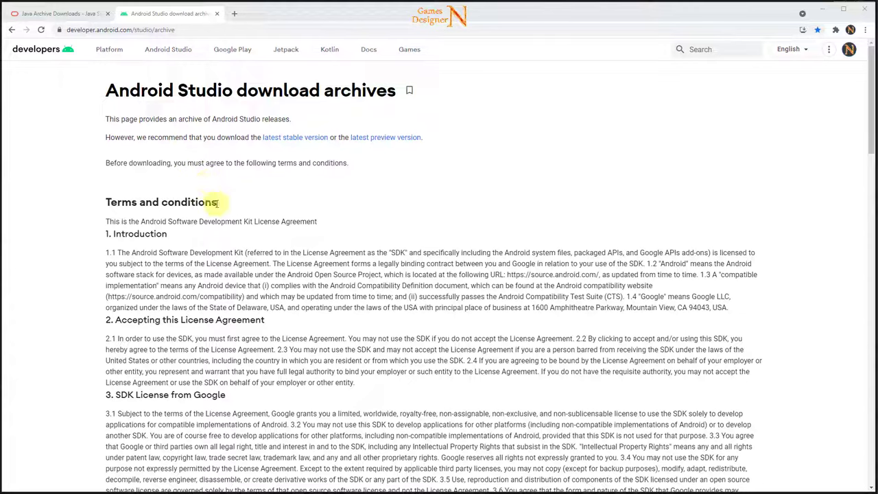
- Accept the Android Studio download archive terms
scroll(209, 244, "down", 3)
scroll(210, 246, "down", 5)
scroll(210, 246, "down", 3)
scroll(209, 245, "down", 5)
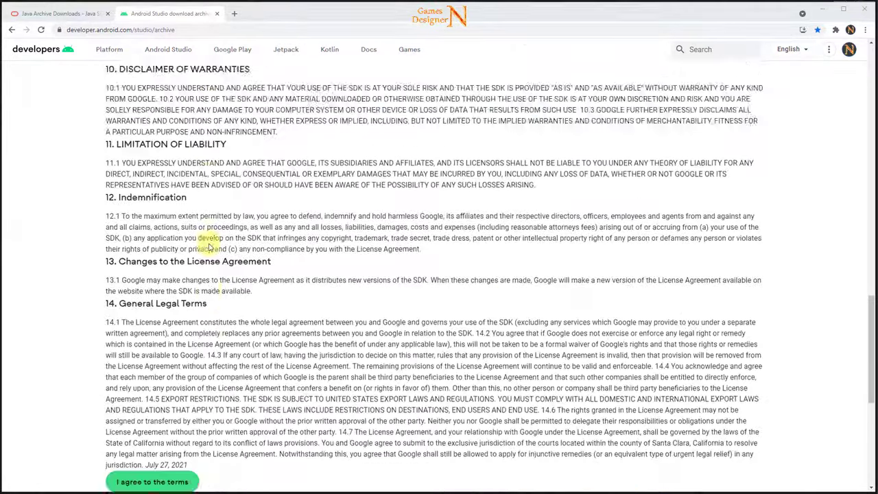
scroll(213, 249, "down", 3)
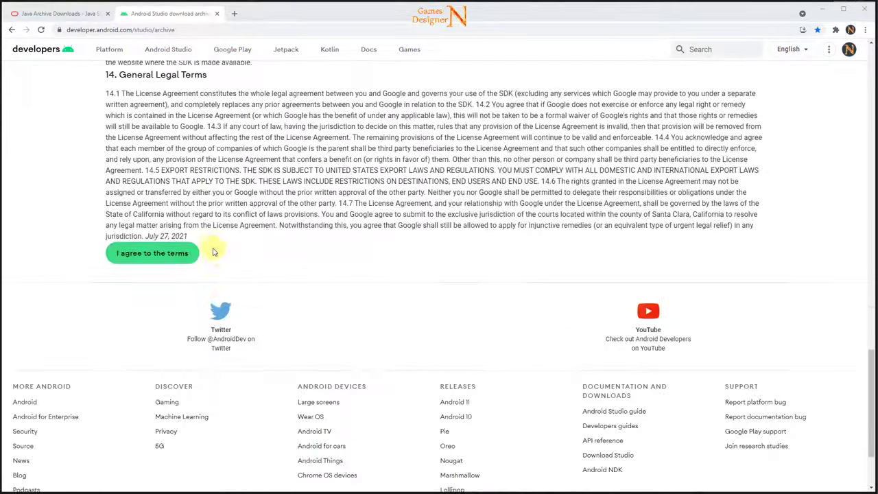
left_click(137, 256)
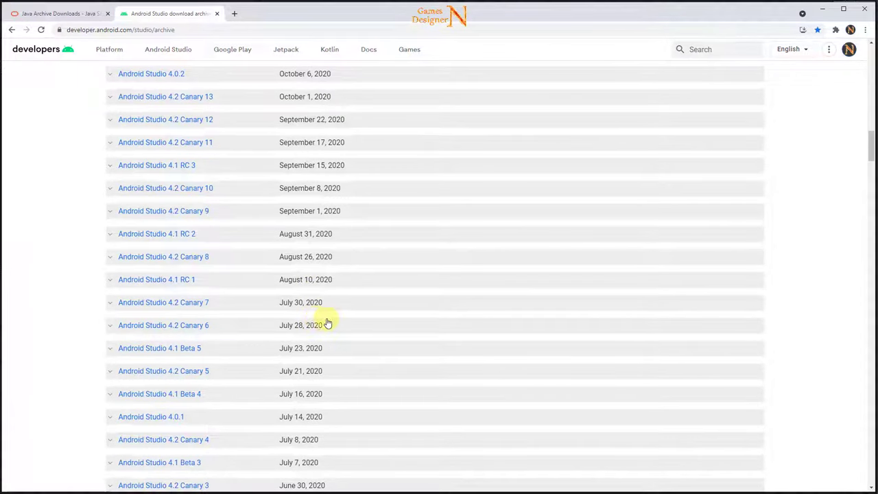
- Find and expand the Android Studio 3.5.3 entry to show its download links
scroll(374, 329, "down", 3)
scroll(375, 333, "down", 3)
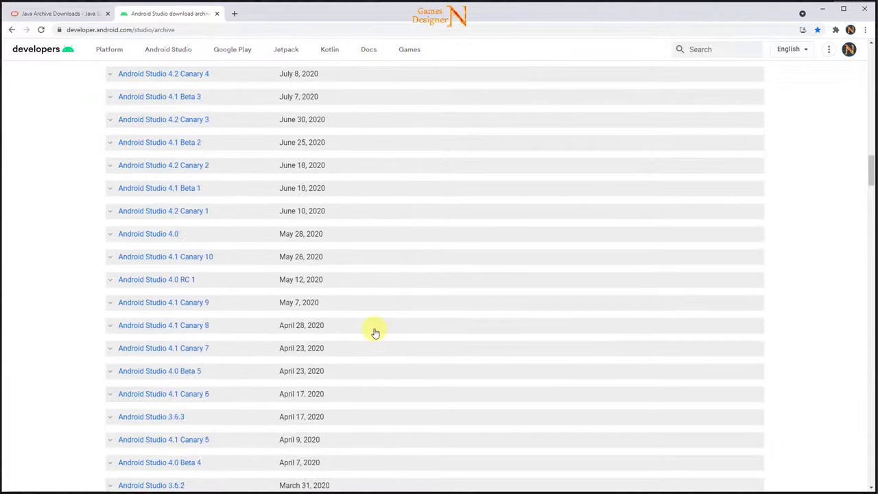
scroll(375, 331, "down", 3)
scroll(375, 329, "up", 3)
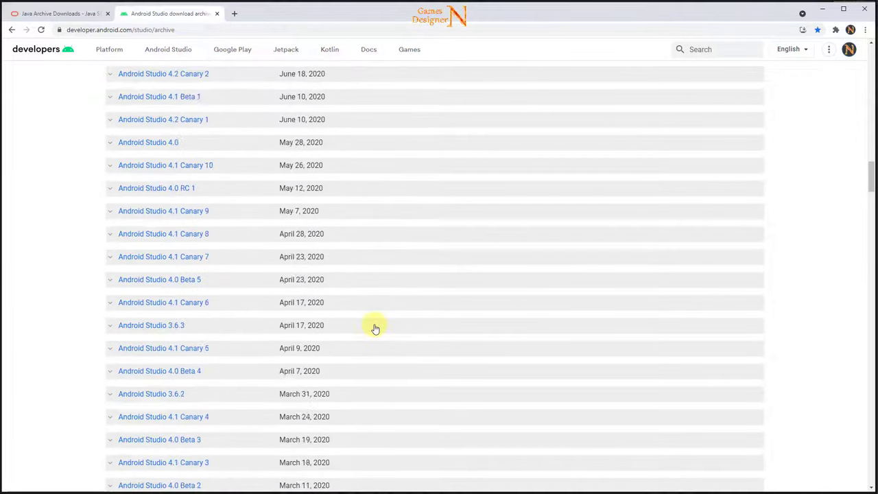
scroll(375, 329, "down", 6)
scroll(375, 329, "down", 3)
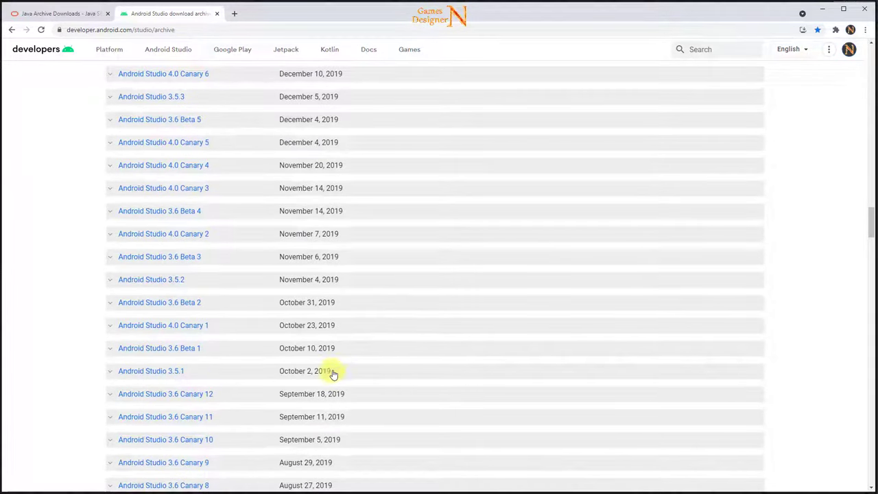
scroll(353, 264, "up", 2)
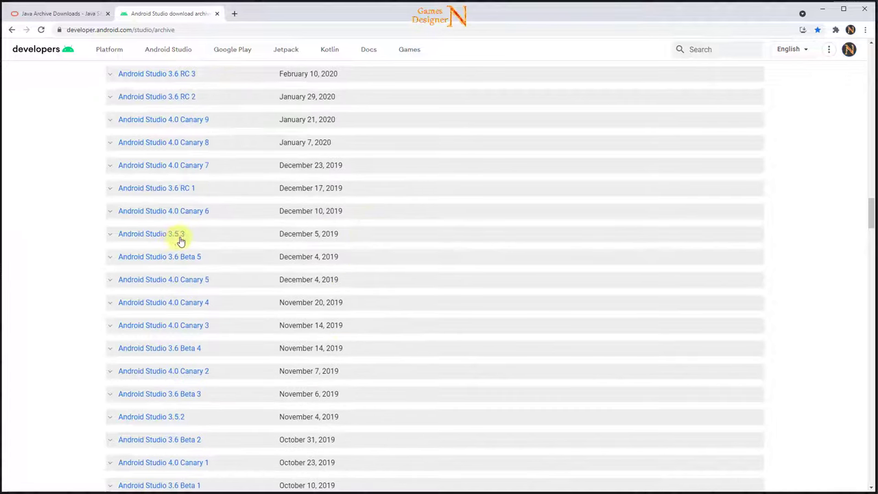
left_click(110, 235)
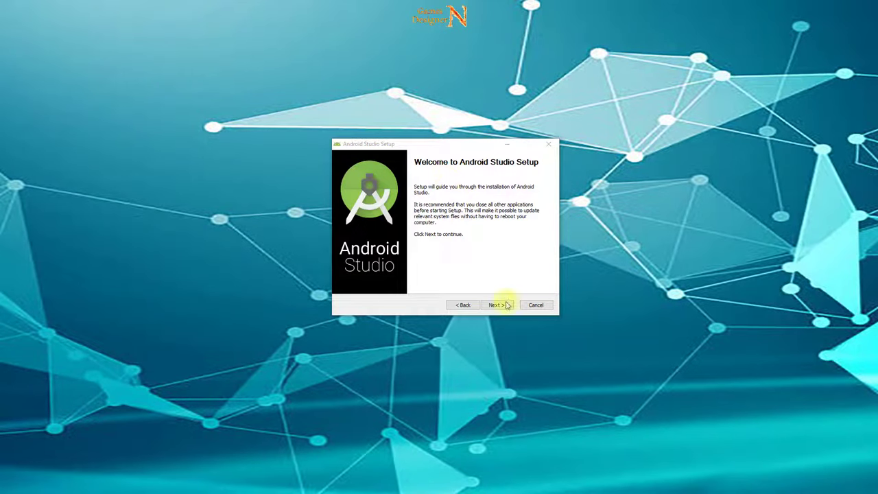
- Install Android Studio to the default C:\Program Files\Android\Android Studio folder and reach the completion page
mouse_move(452, 143)
left_mouse_down()
mouse_move(425, 162)
mouse_move(412, 154)
left_mouse_up()
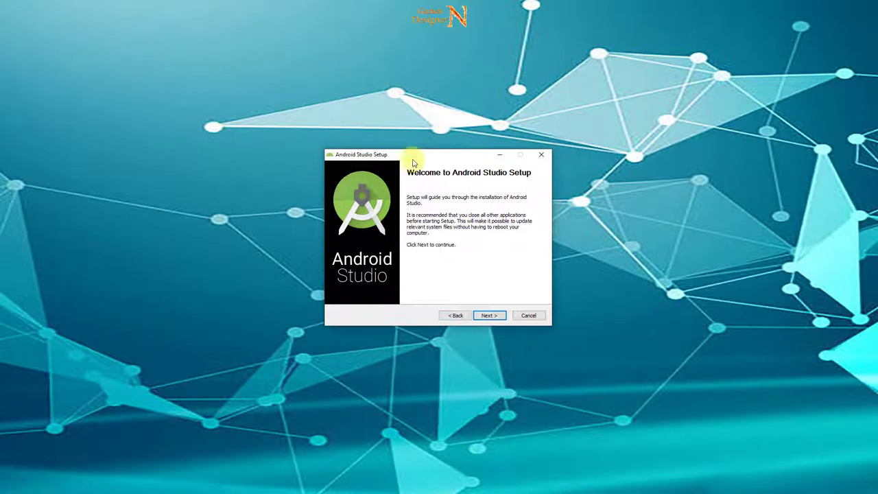
left_click(486, 314)
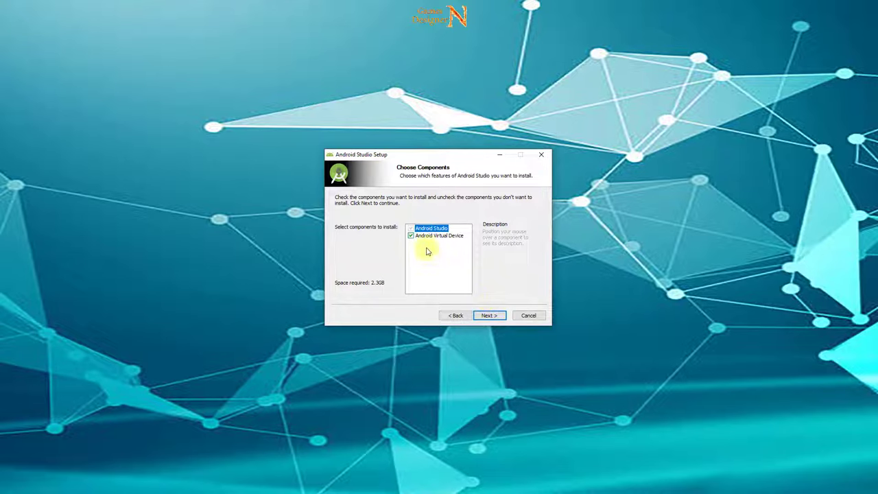
mouse_move(429, 241)
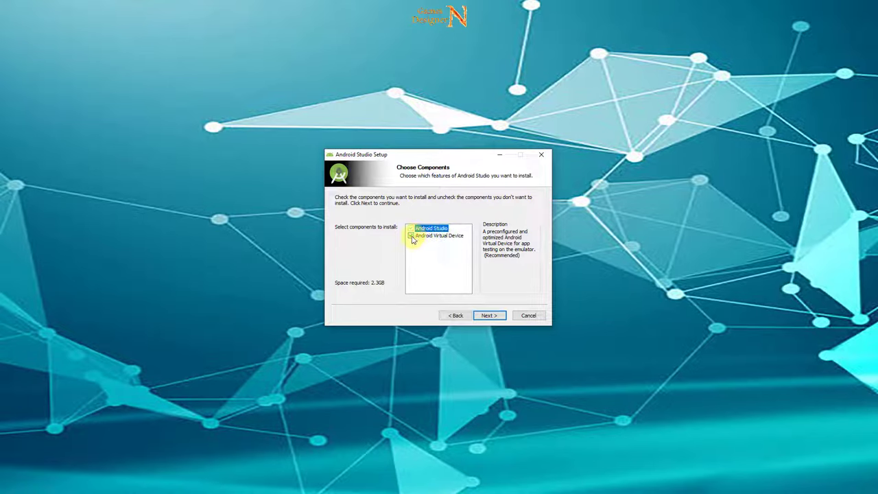
left_click(411, 236)
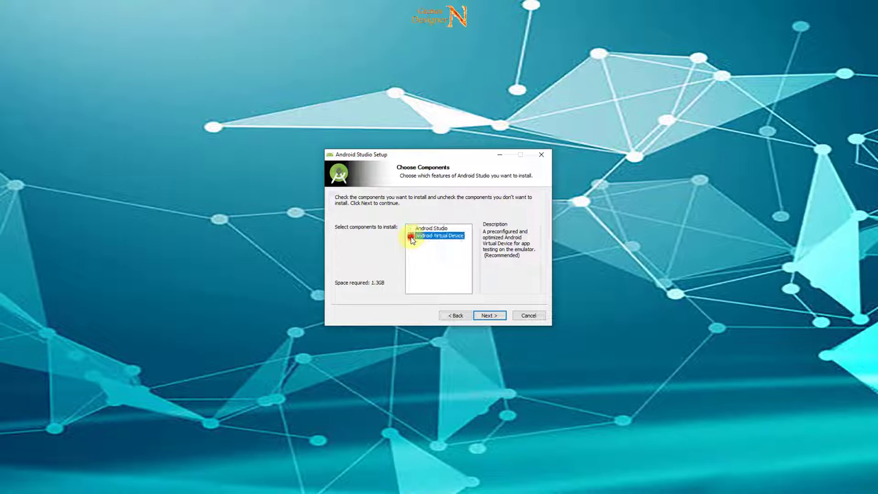
left_click(490, 316)
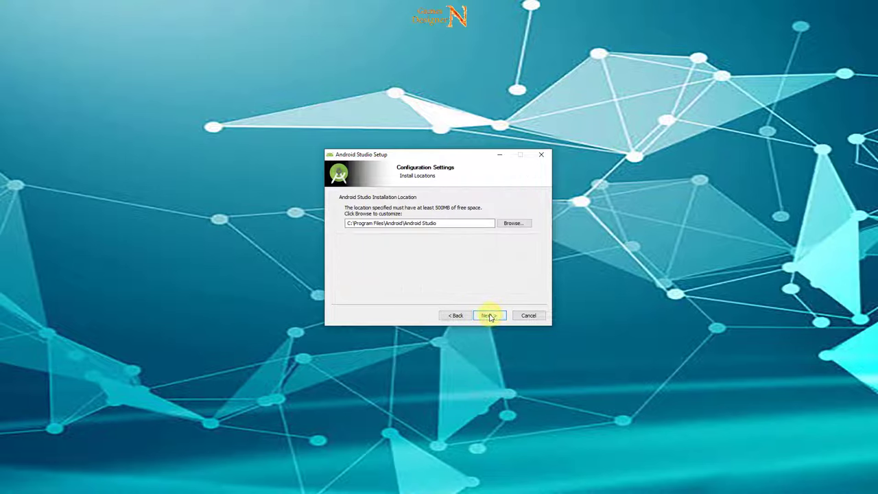
left_click(413, 226)
left_click(490, 315)
left_click(491, 317)
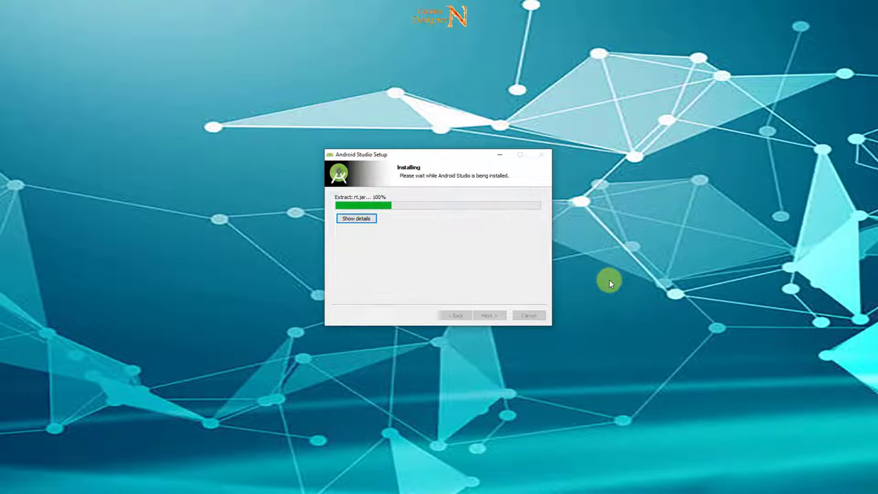
left_click(489, 316)
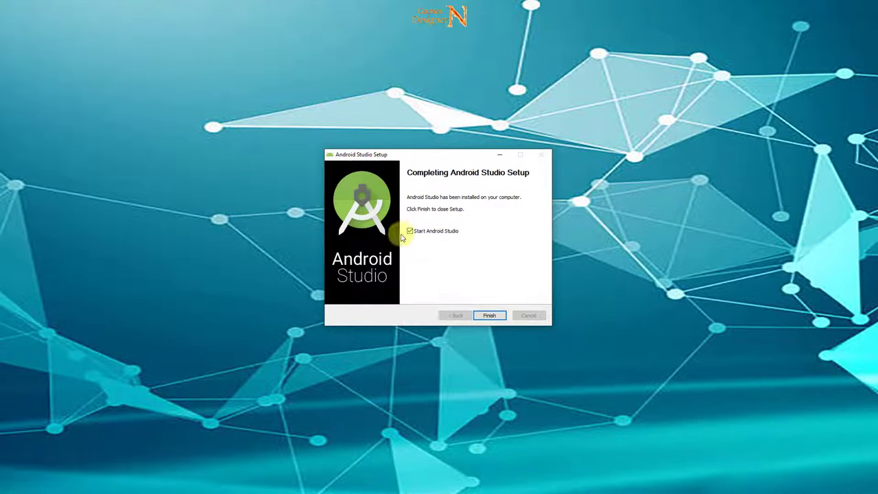
- Finish the installer and launch Android Studio with 'Do not import settings'
left_click(491, 317)
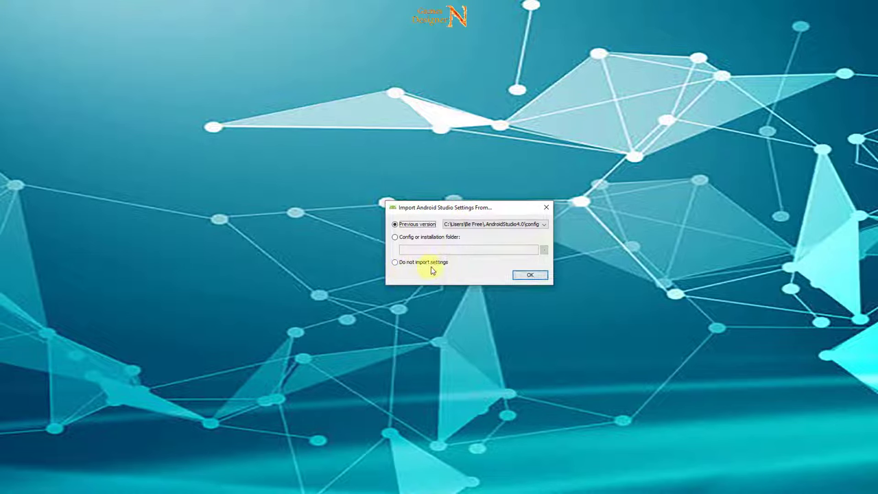
left_click(395, 263)
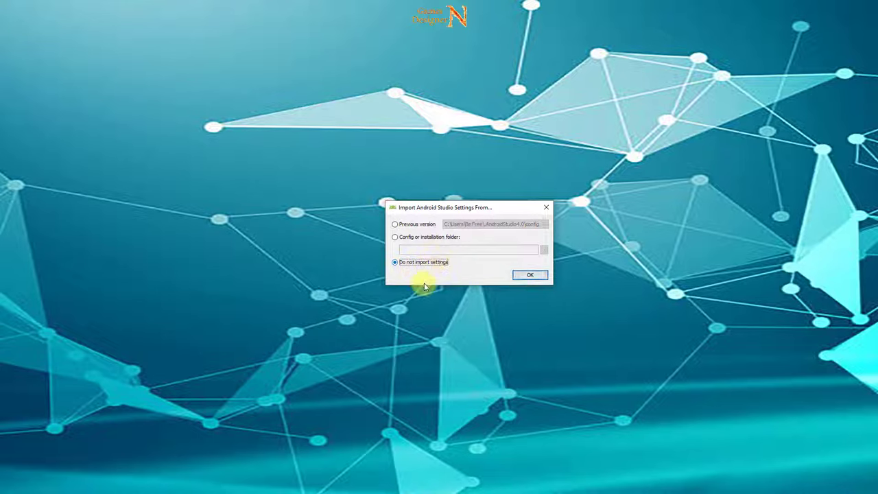
left_click(530, 275)
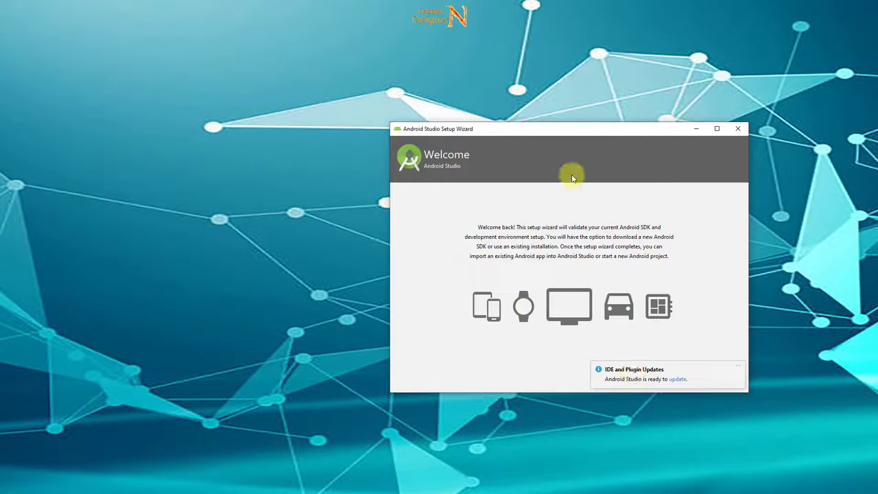
left_click_drag(533, 131, 431, 137)
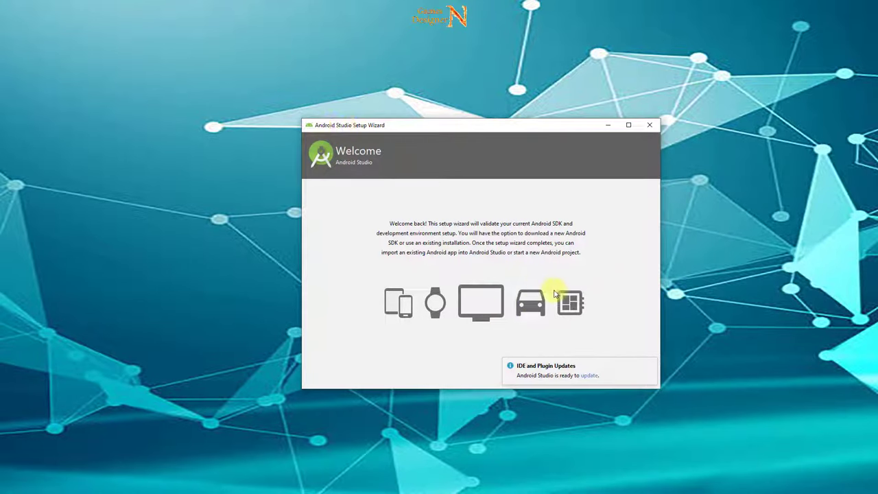
- Dismiss the plugin notice, choose the Custom install type and keep the Light theme
left_click(699, 295)
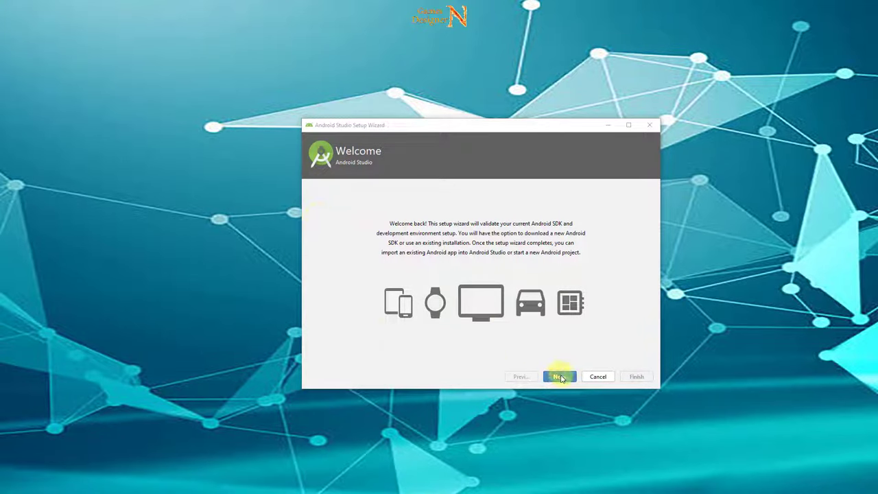
left_click(561, 377)
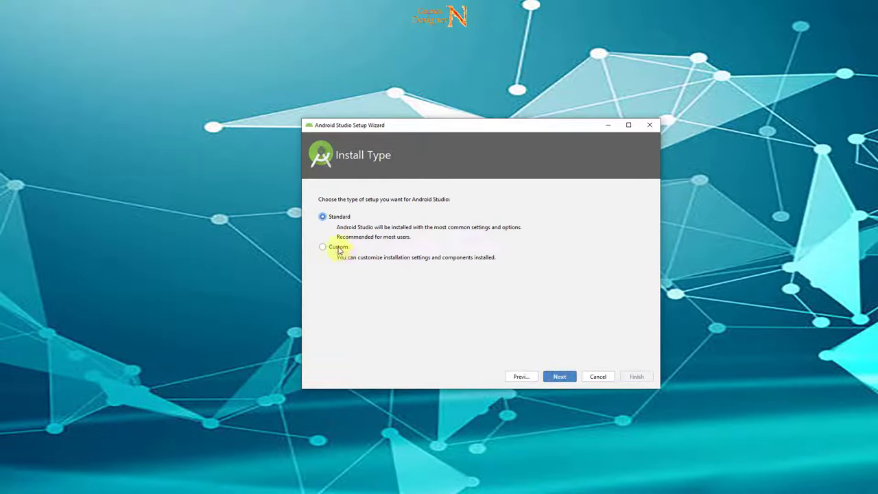
left_click(338, 249)
left_click(560, 376)
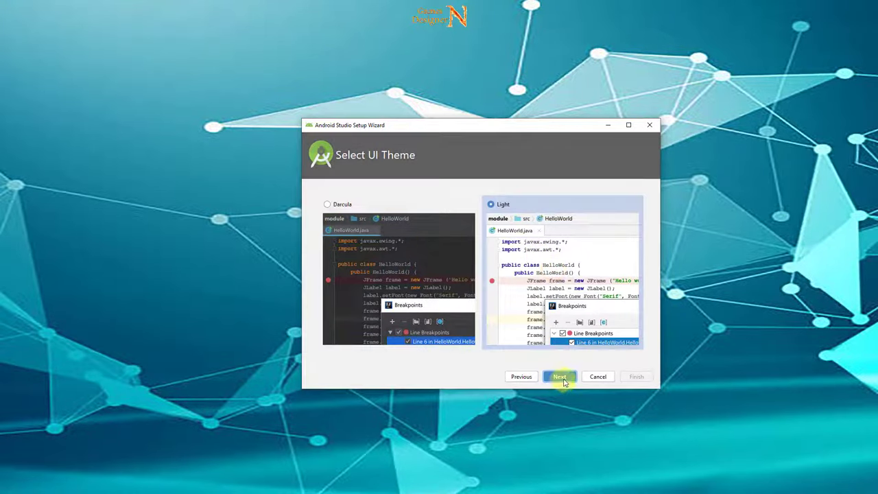
left_click(563, 381)
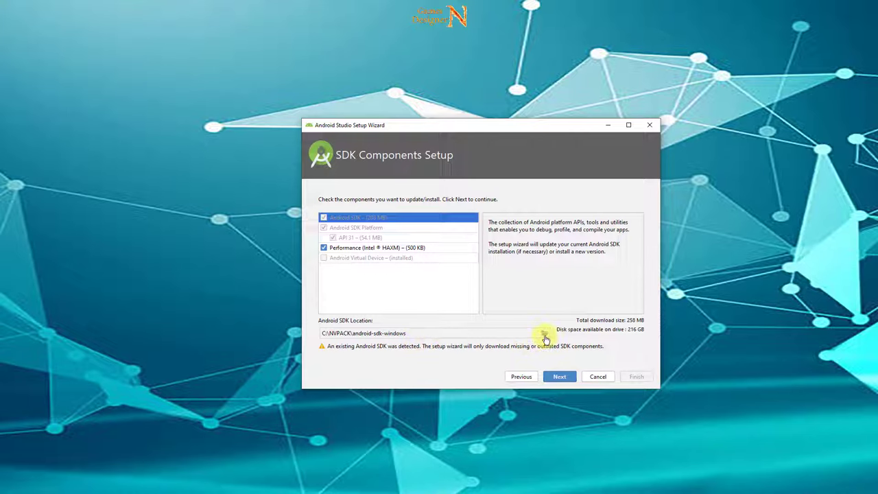
- Create a new SDK folder on drive D and set D:\SDK as the Android SDK location
left_click(544, 335)
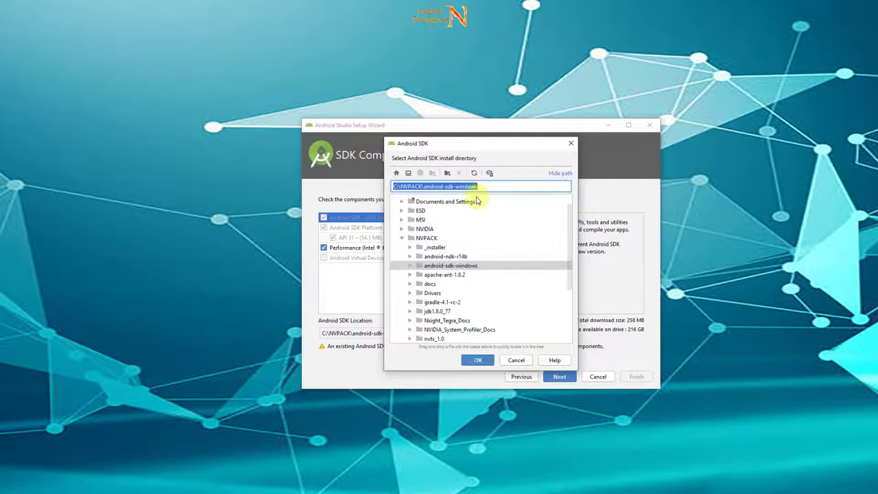
scroll(569, 249, "up", 1)
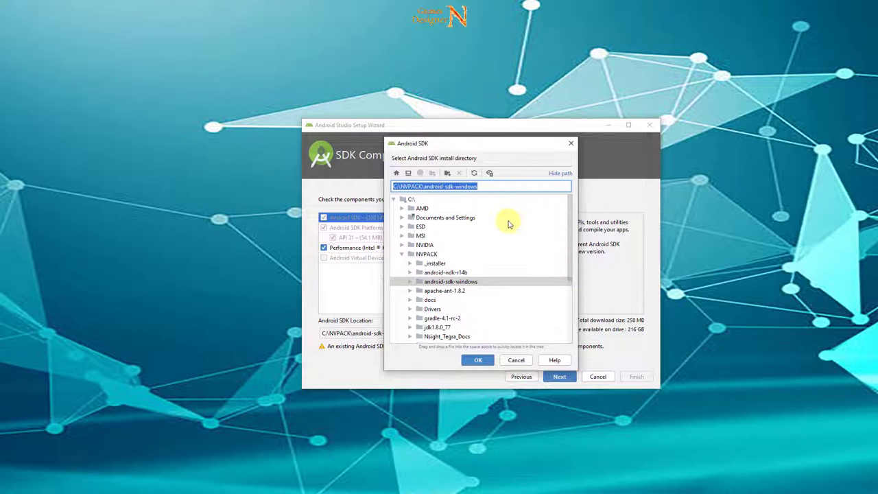
left_click(393, 200)
left_click(410, 208)
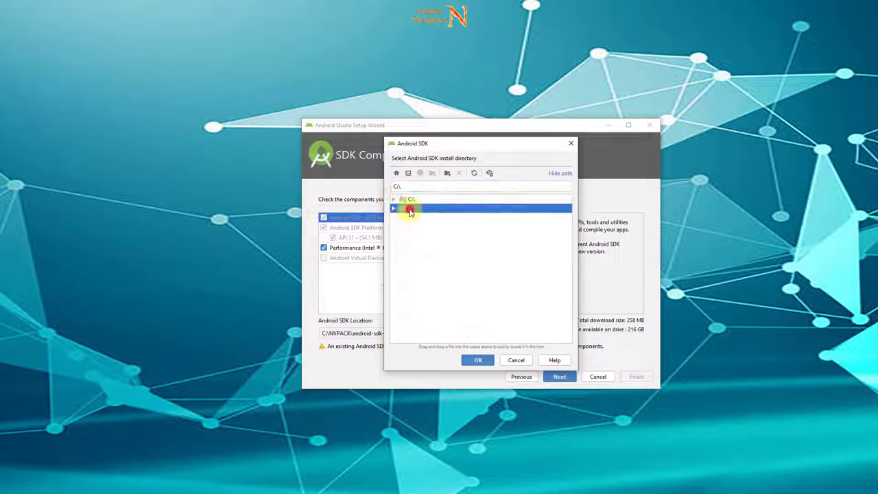
left_click(447, 176)
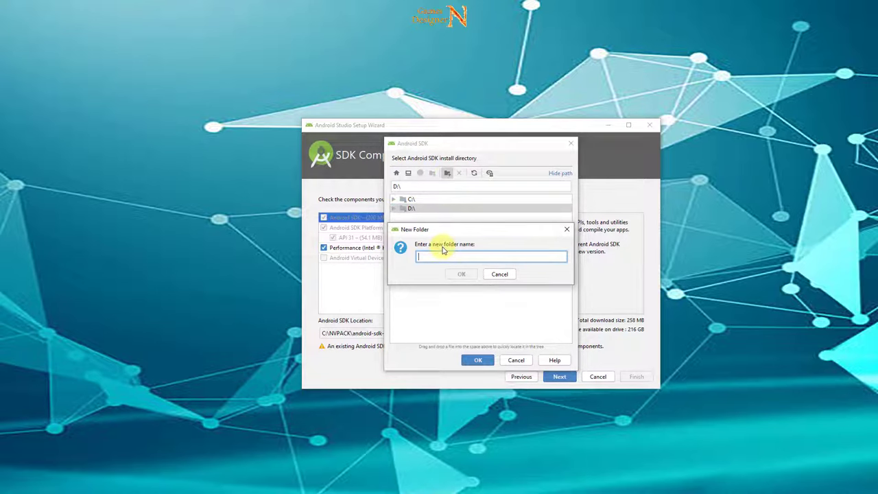
type("SDK")
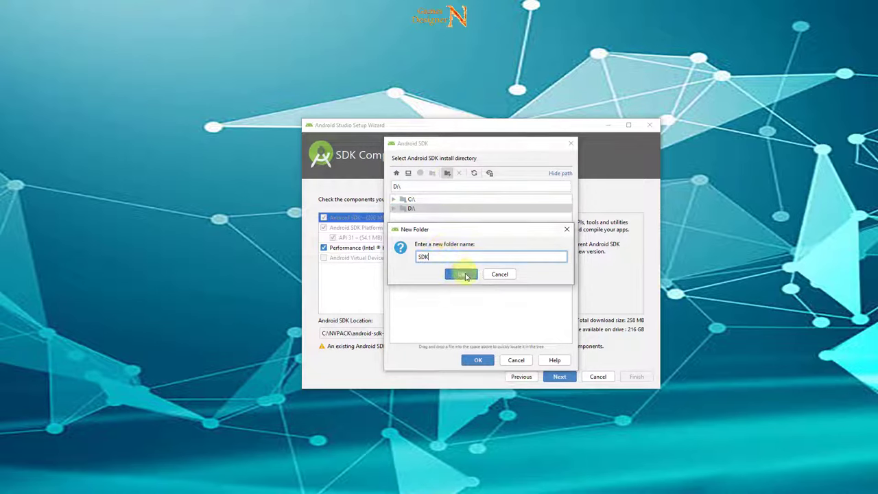
left_click(462, 273)
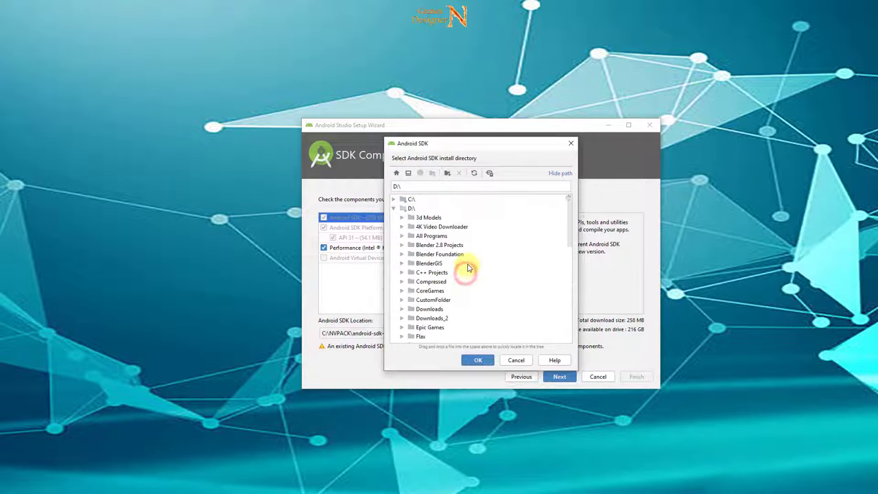
left_click(483, 363)
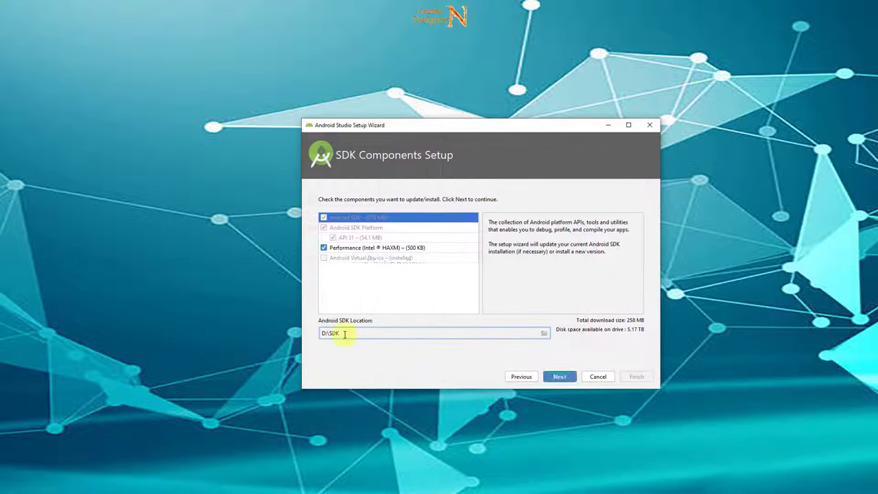
left_click(562, 378)
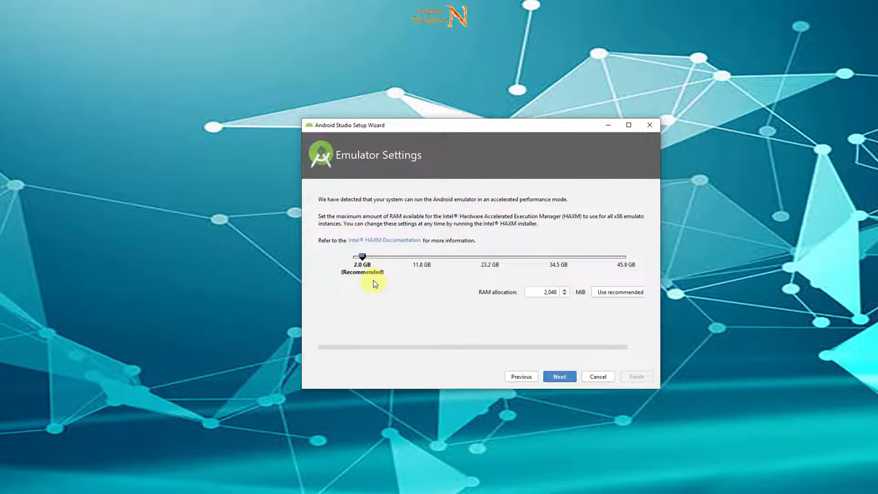
- Keep the recommended 2,048 MiB emulator RAM, download the SDK components, and close the wizard
left_click(561, 379)
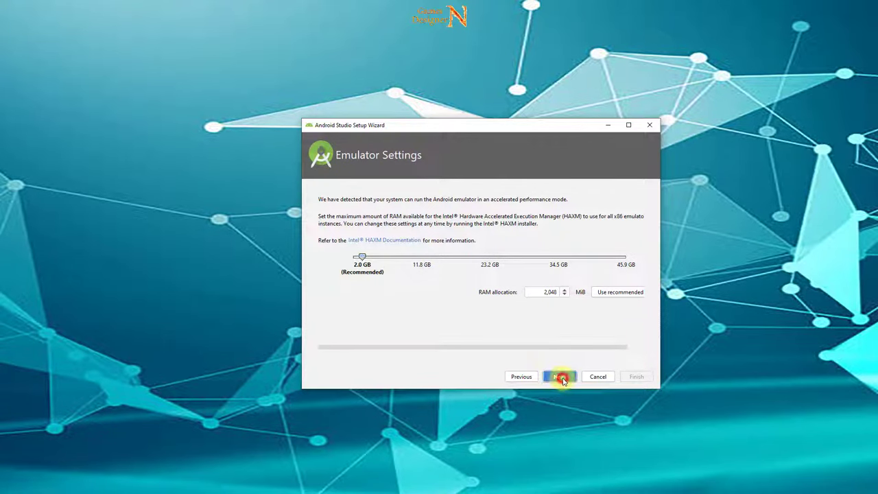
left_click(635, 376)
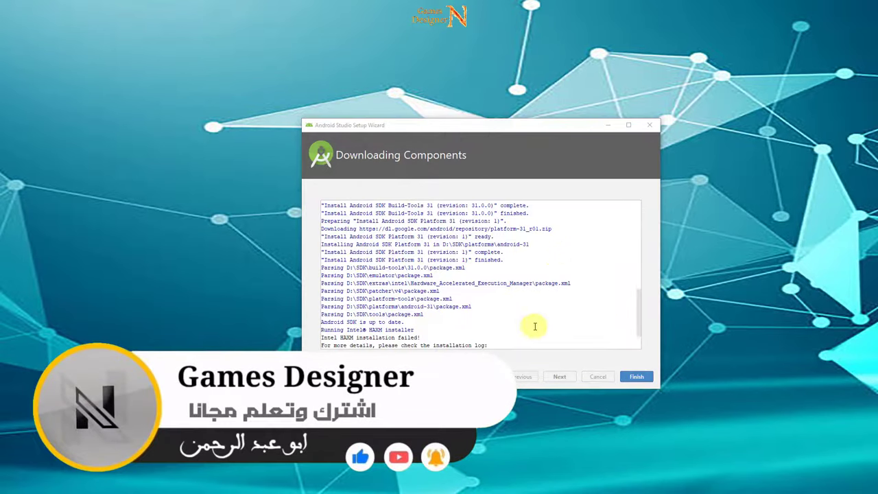
left_click(637, 377)
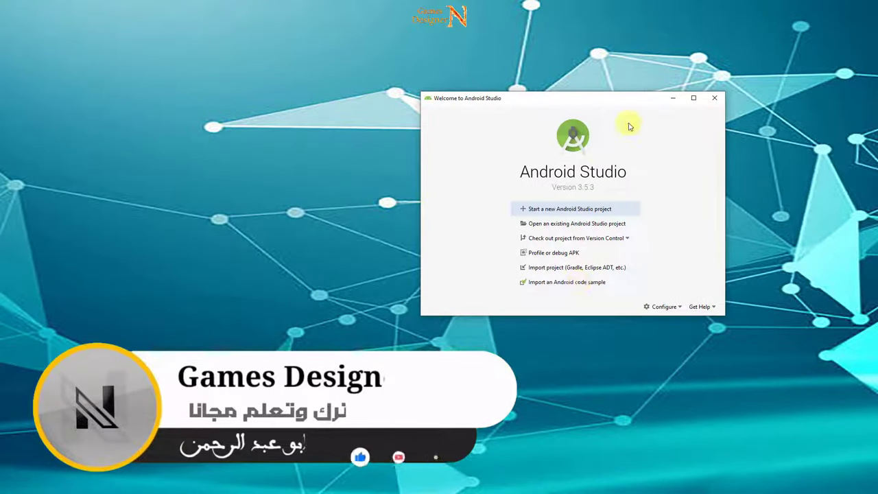
left_click_drag(640, 99, 489, 125)
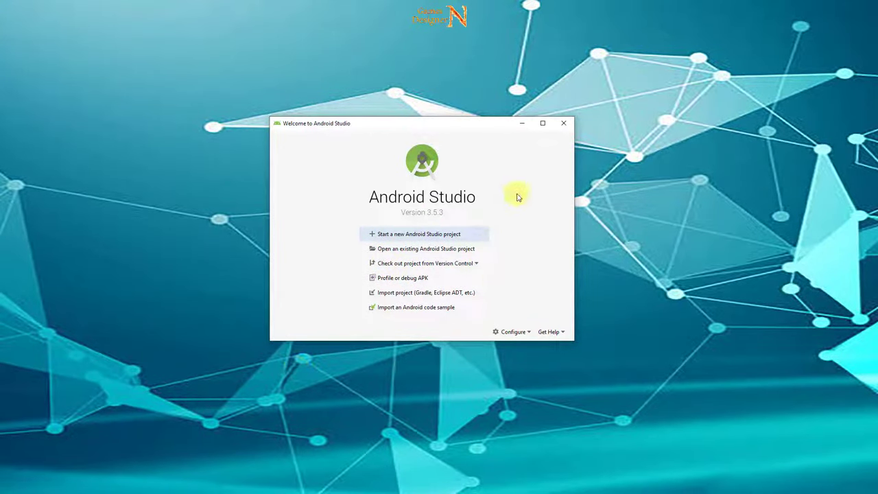
left_click_drag(450, 124, 467, 125)
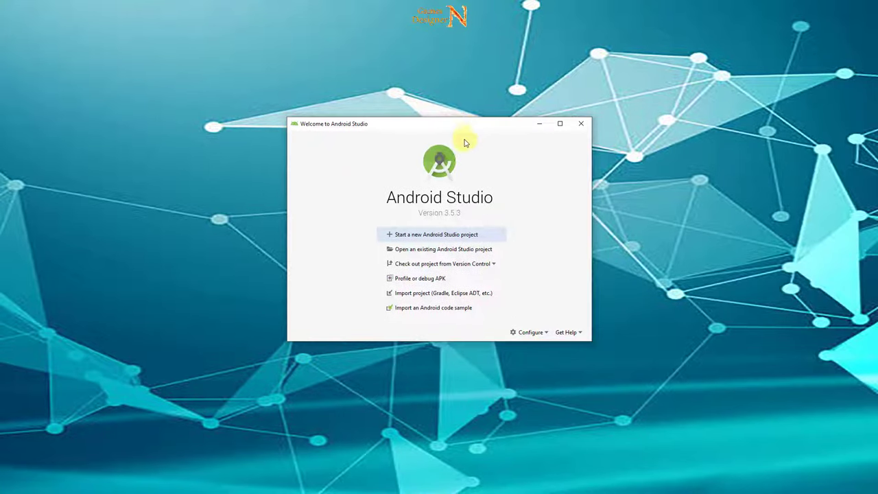
- Open Configure > Default Project Structure and select the D:\SDK and JDK location paths
left_click(536, 336)
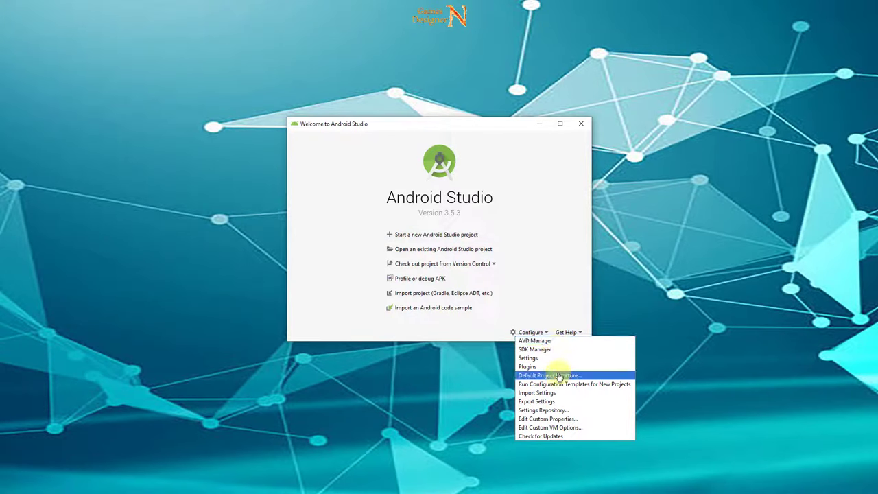
left_click(568, 377)
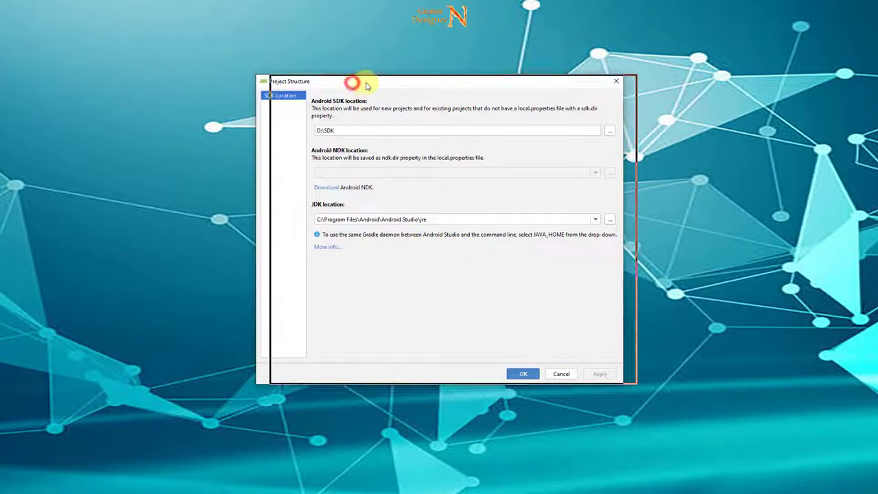
left_click_drag(357, 82, 351, 82)
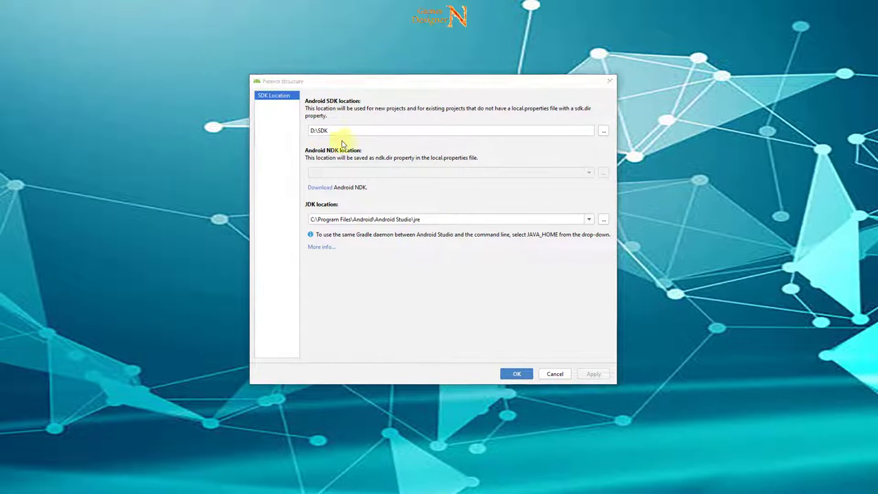
left_click_drag(331, 131, 311, 130)
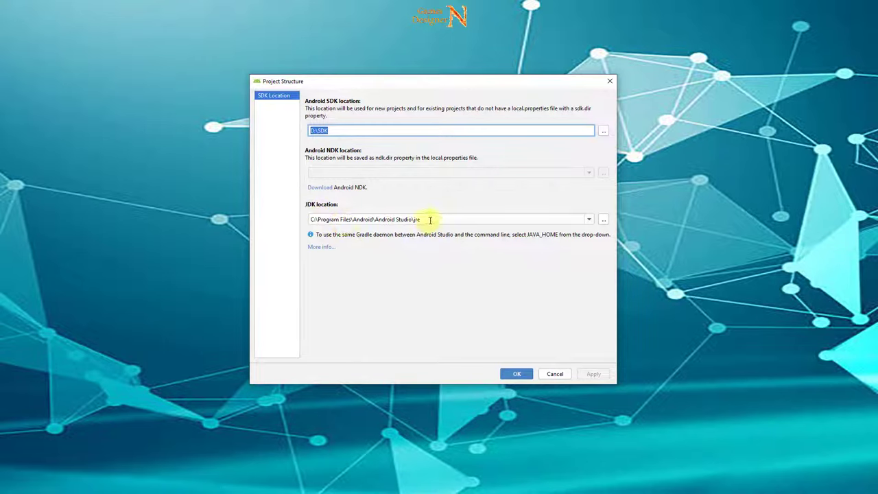
left_click_drag(427, 220, 308, 219)
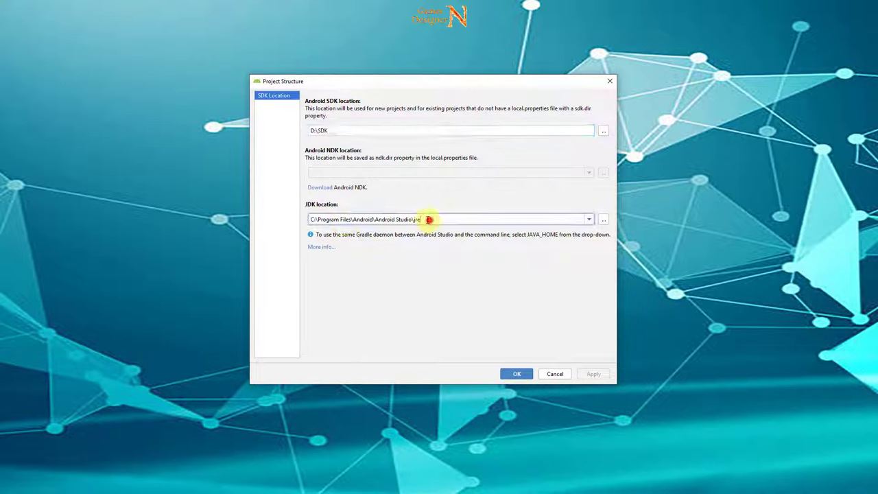
left_click(317, 219)
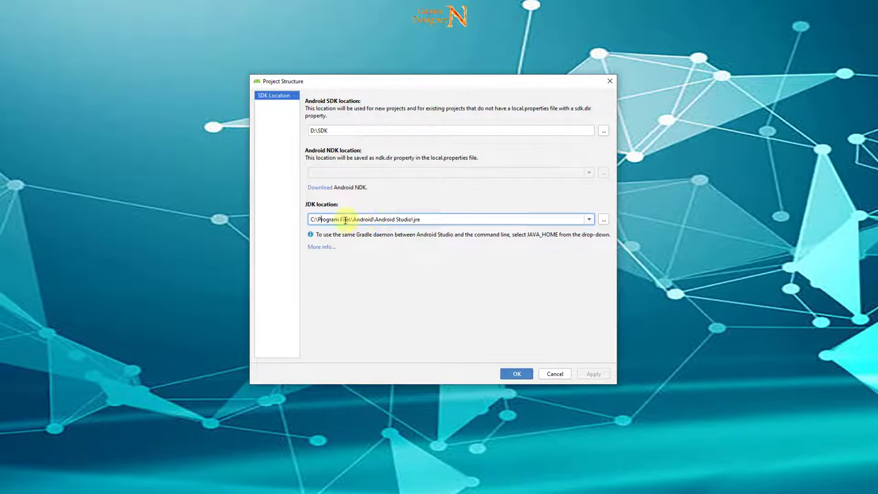
triple_click(431, 224)
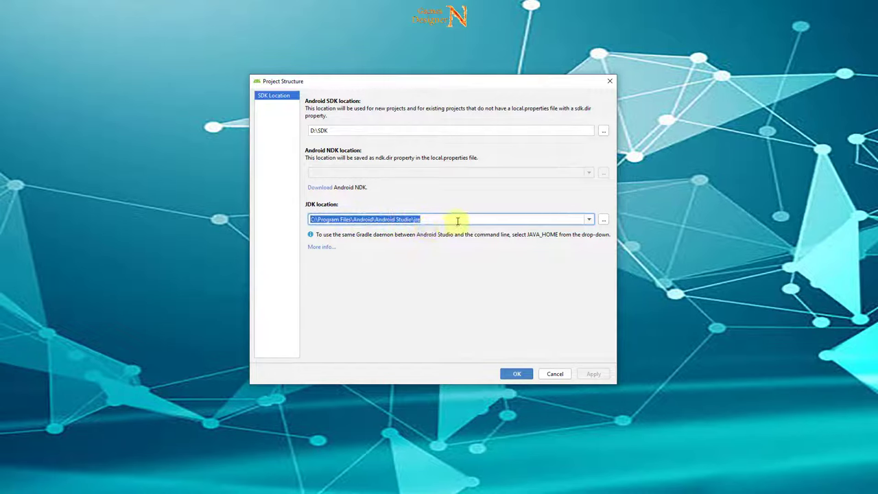
- Point Android Studio's JDK location to C:\Program Files\Java\jdk1.8.0_77 and apply the change
left_click(603, 219)
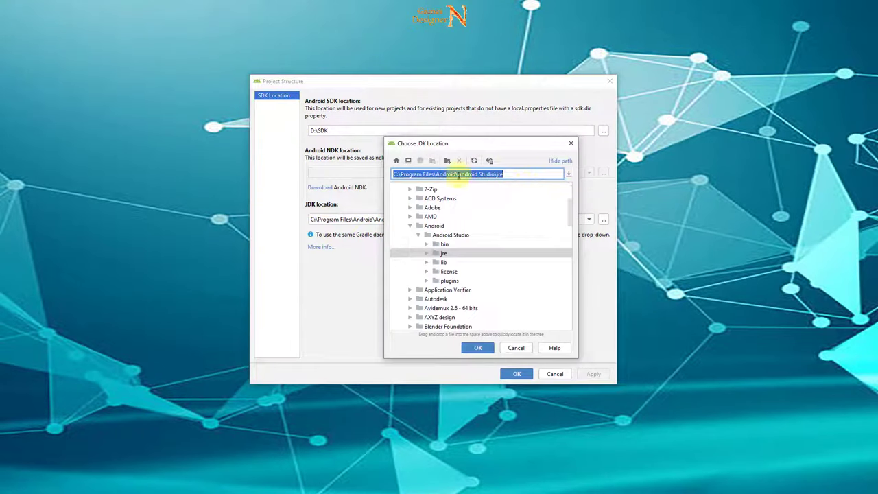
left_click_drag(569, 212, 568, 196)
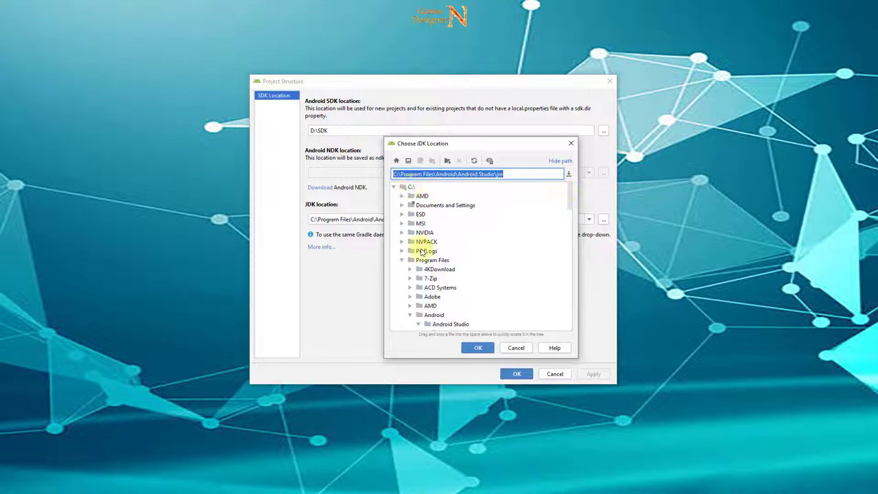
scroll(445, 269, "down", 2)
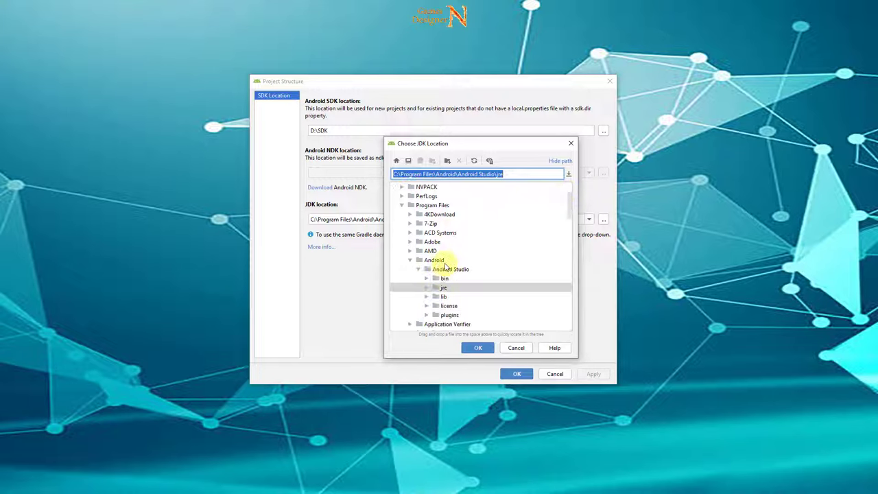
scroll(453, 271, "down", 3)
scroll(461, 273, "down", 2)
scroll(459, 274, "down", 2)
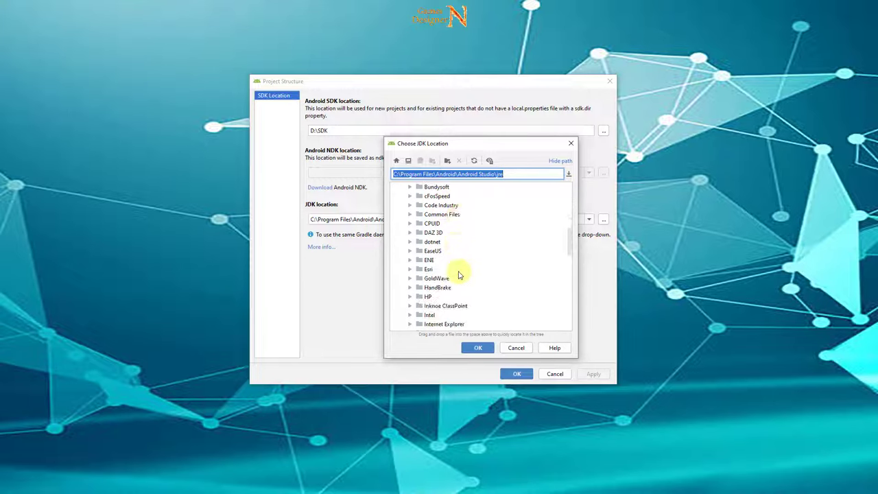
scroll(460, 274, "up", 2)
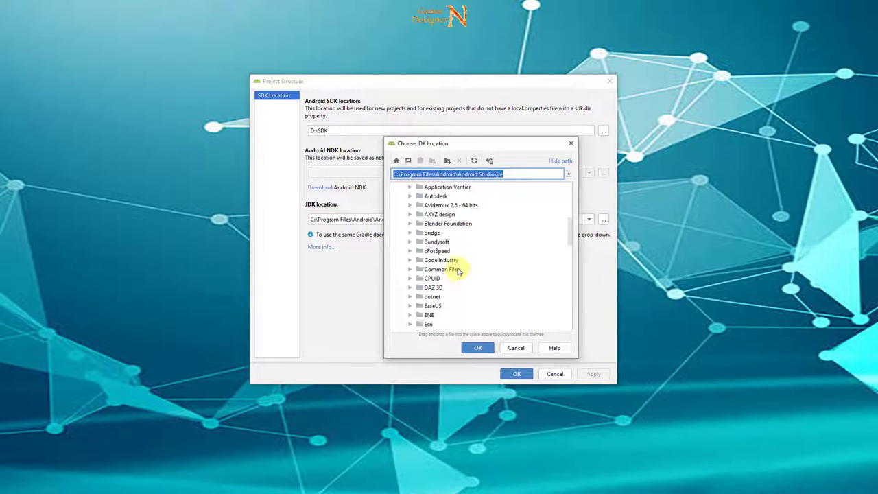
scroll(450, 279, "down", 3)
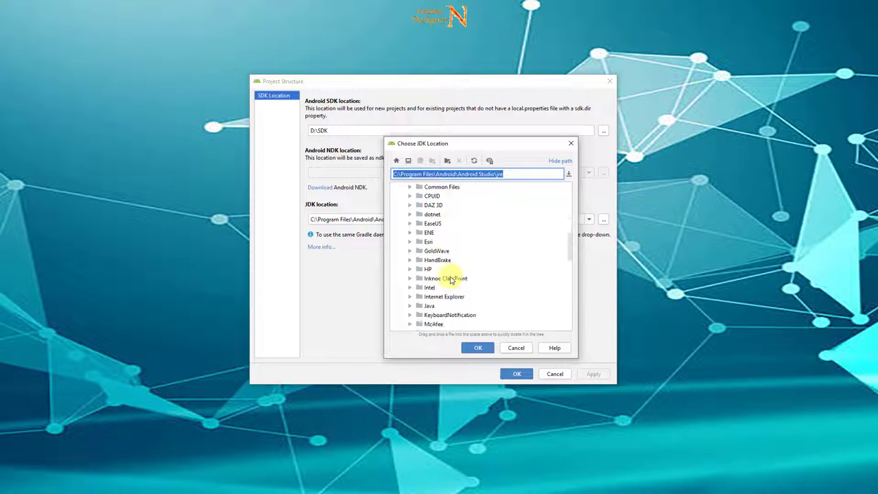
left_click(410, 305)
scroll(455, 275, "down", 1)
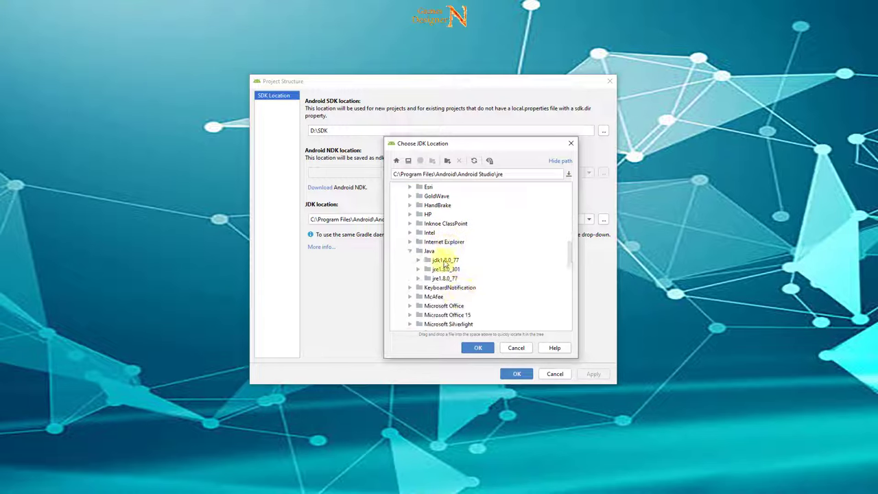
left_click(443, 261)
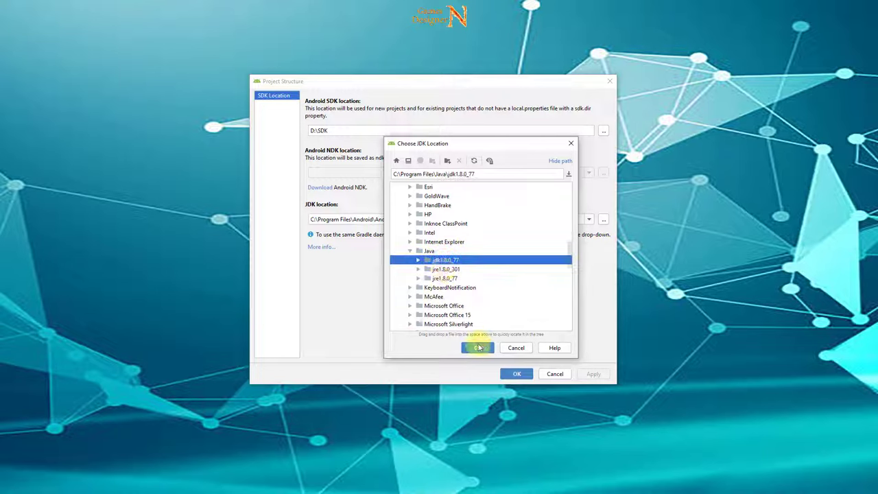
left_click(479, 350)
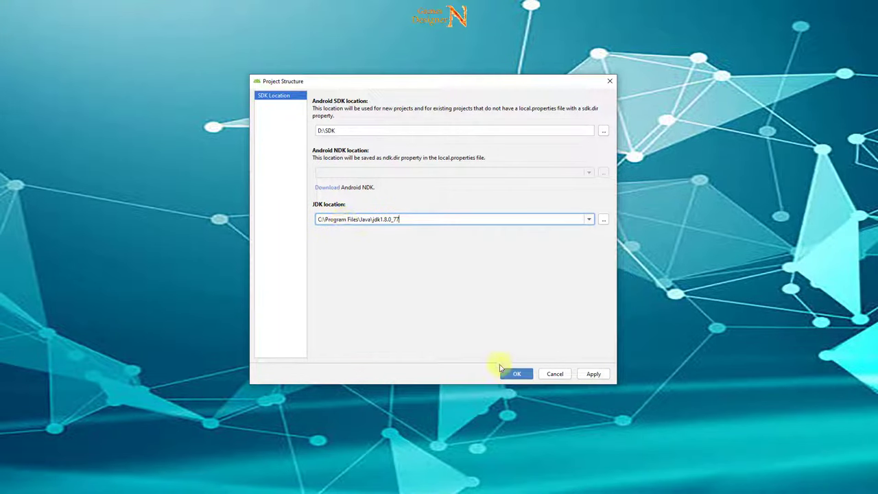
left_click(594, 373)
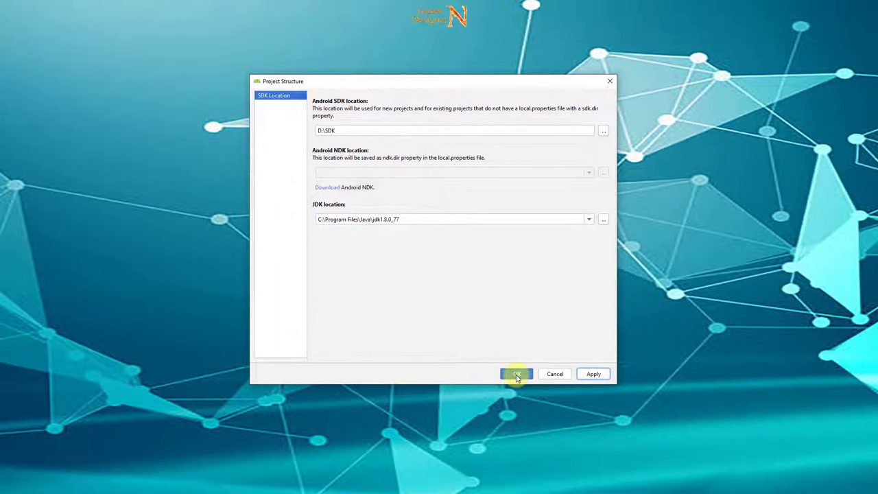
left_click(517, 376)
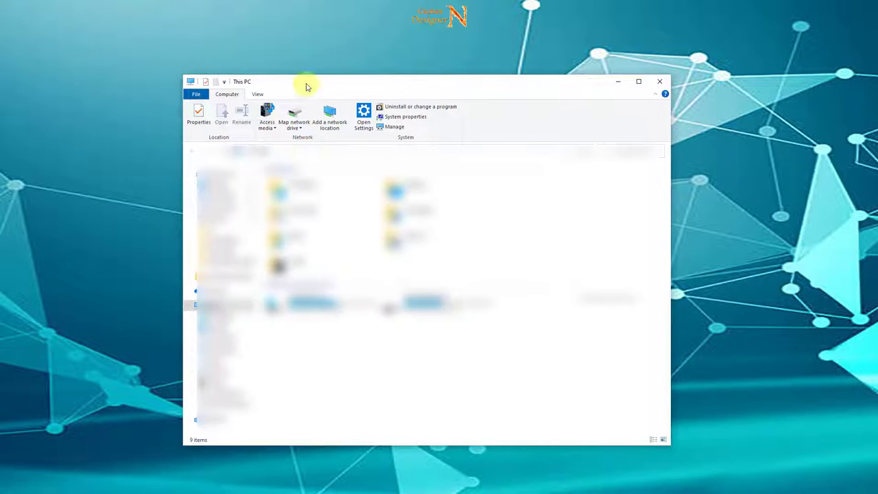
- Browse to New Volume (D:) > SDK > tools and open package.xml with Notepad
left_click_drag(309, 81, 318, 70)
double_click(427, 290)
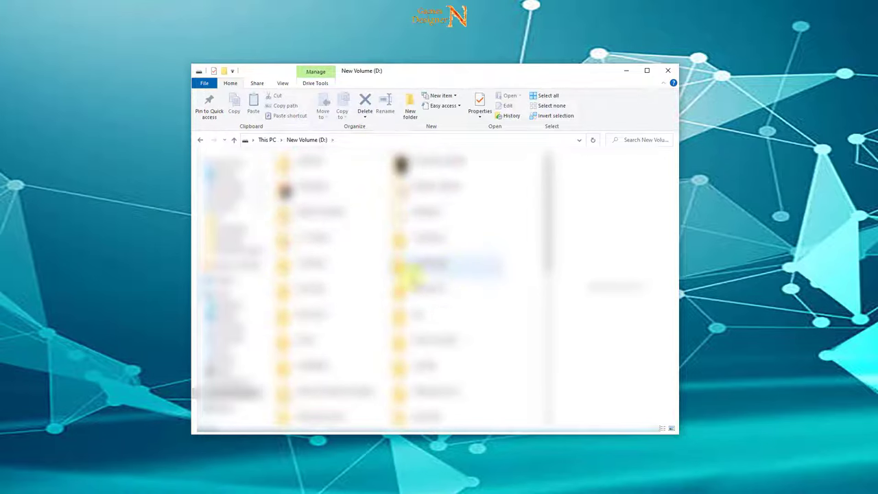
scroll(412, 315, "down", 5)
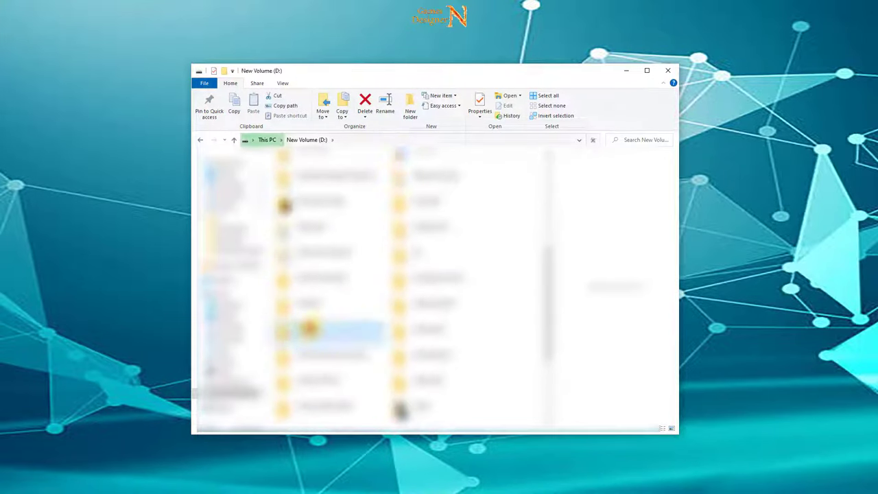
double_click(302, 328)
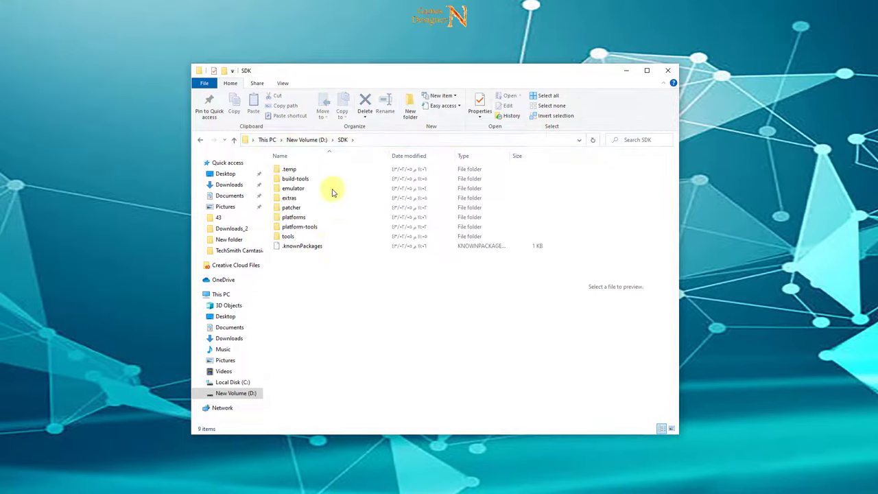
left_click(367, 140)
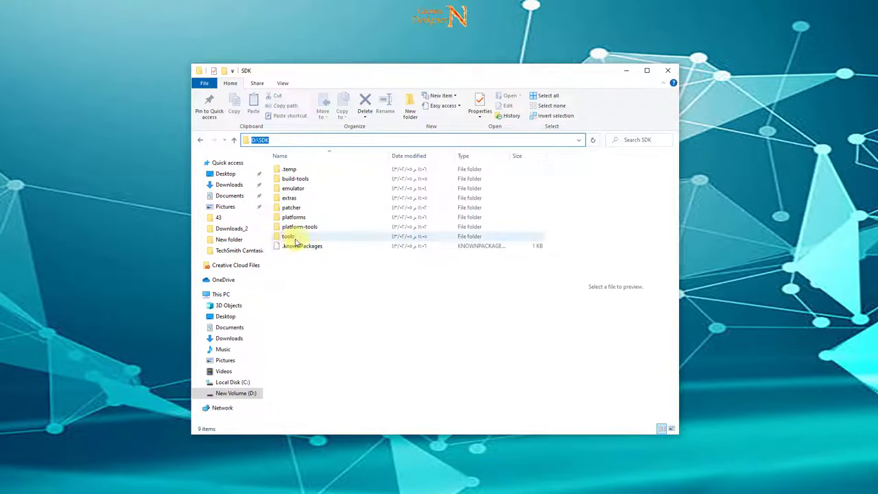
double_click(291, 237)
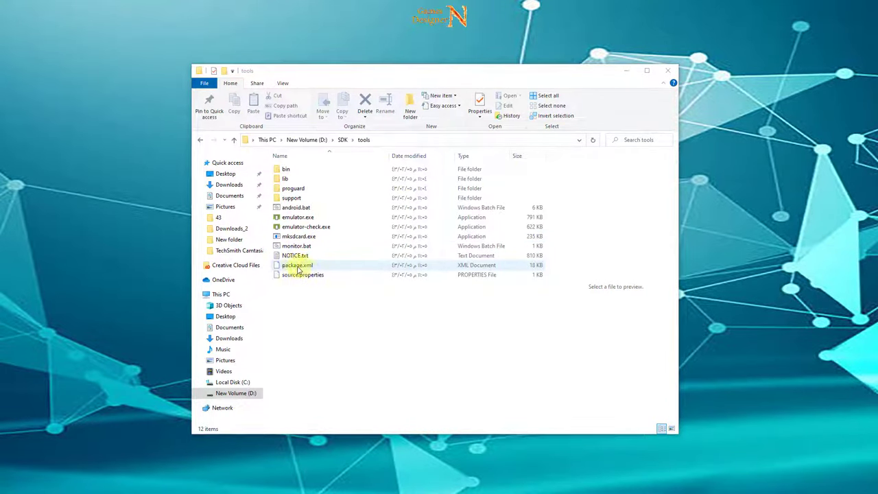
left_click(298, 268)
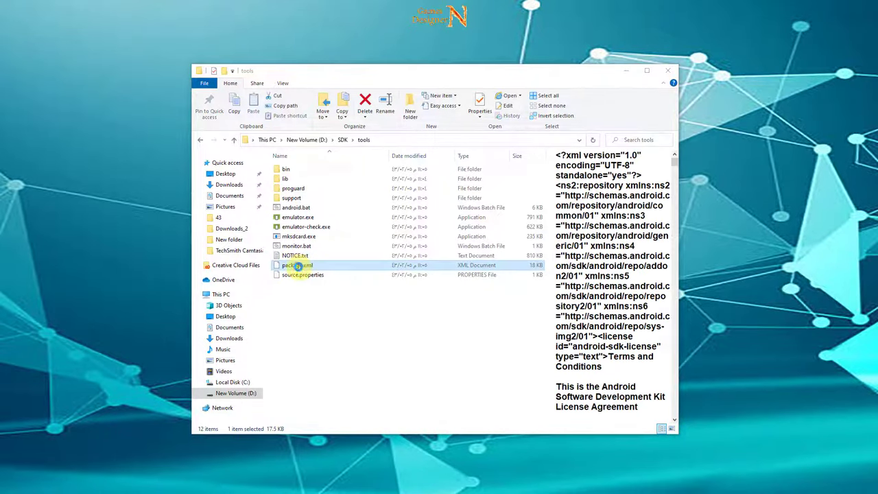
right_click(297, 266)
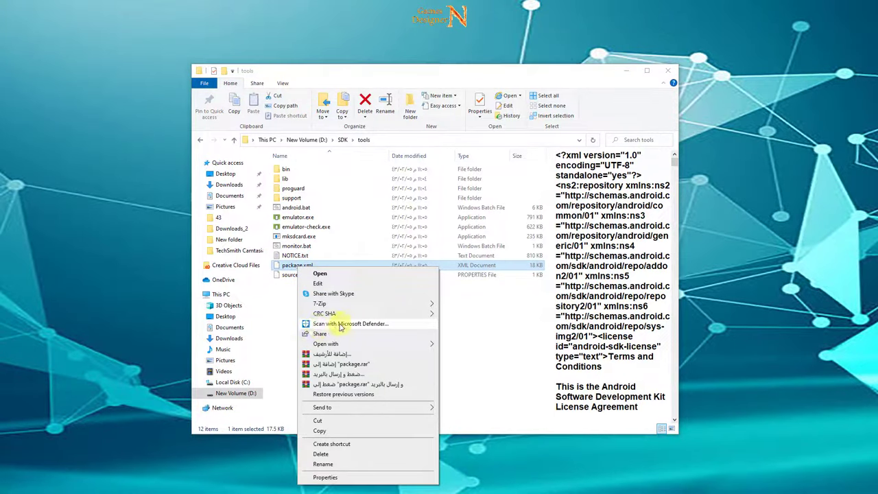
mouse_move(336, 343)
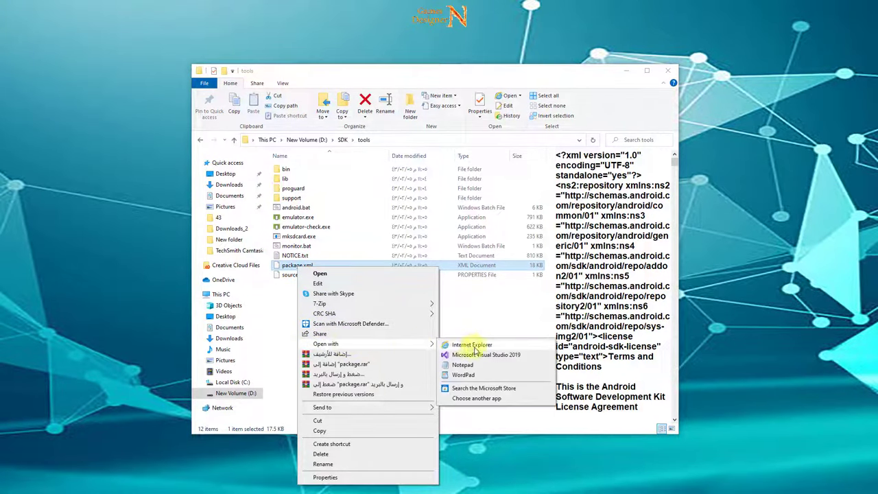
left_click(467, 369)
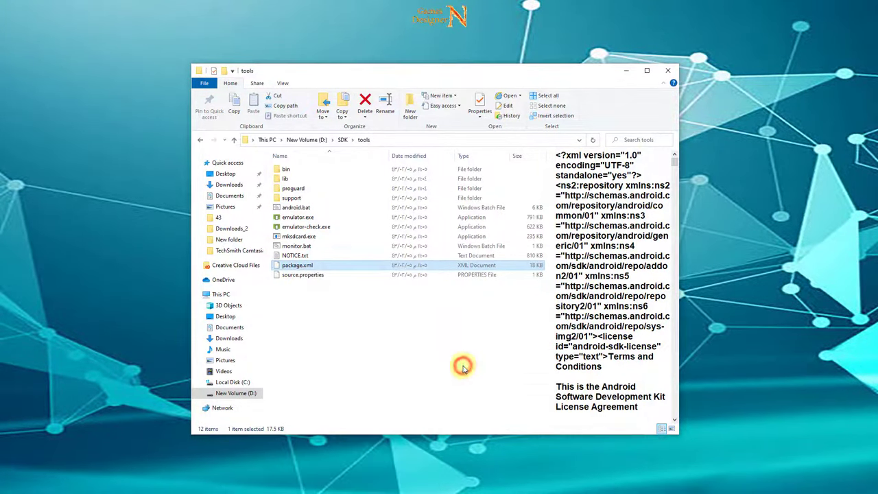
- Search package.xml for 'ob' to locate the obsolete attribute
left_click_drag(516, 10, 346, 71)
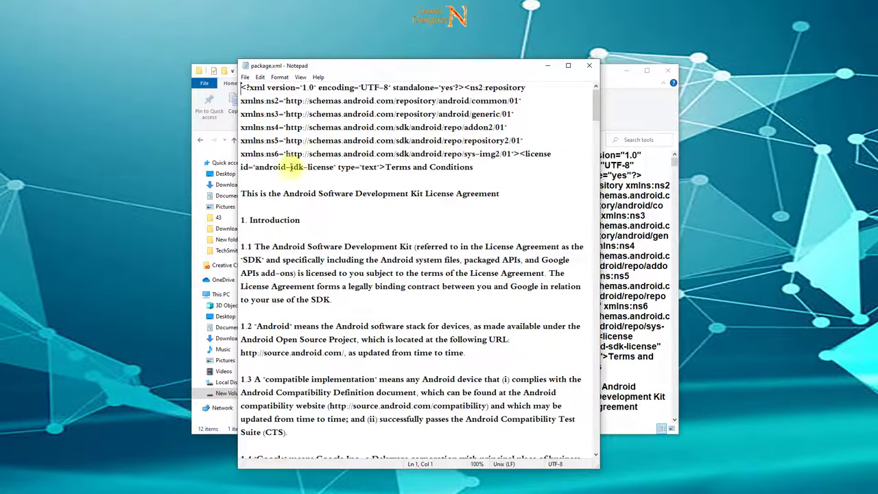
left_click(260, 77)
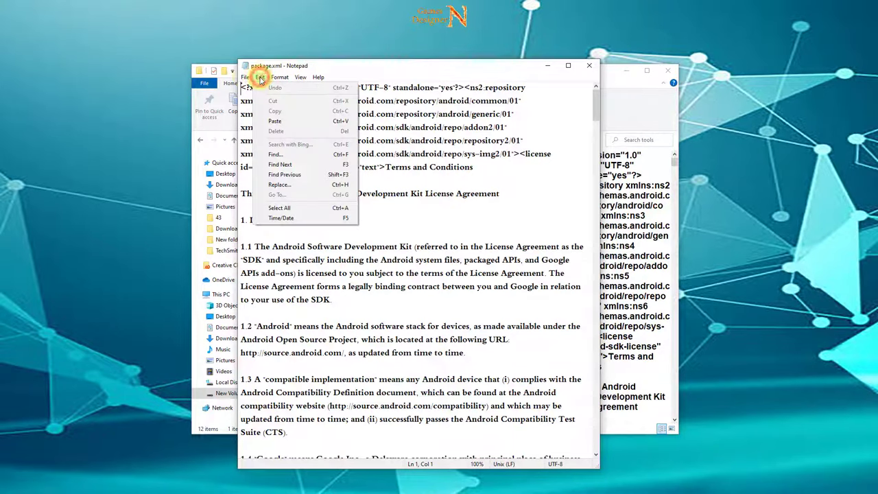
left_click(276, 154)
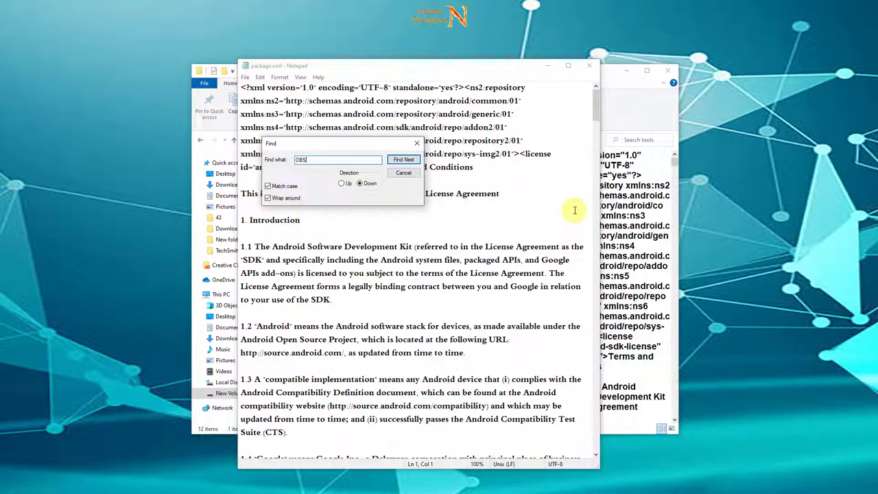
key("BackSpace")
key("BackSpace")
type("ob")
key("Return")
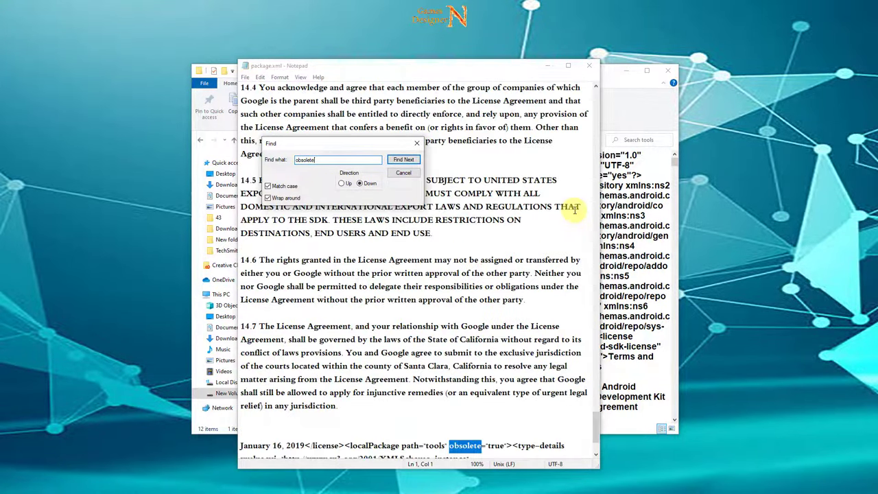
left_click(417, 146)
scroll(590, 425, "down", 2)
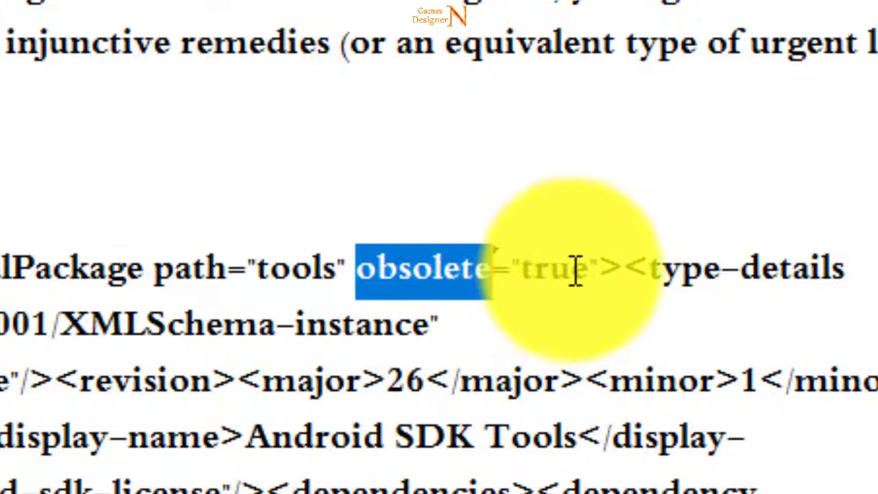
- Change obsolete from true to false, save package.xml and close Notepad
left_click_drag(587, 268, 534, 268)
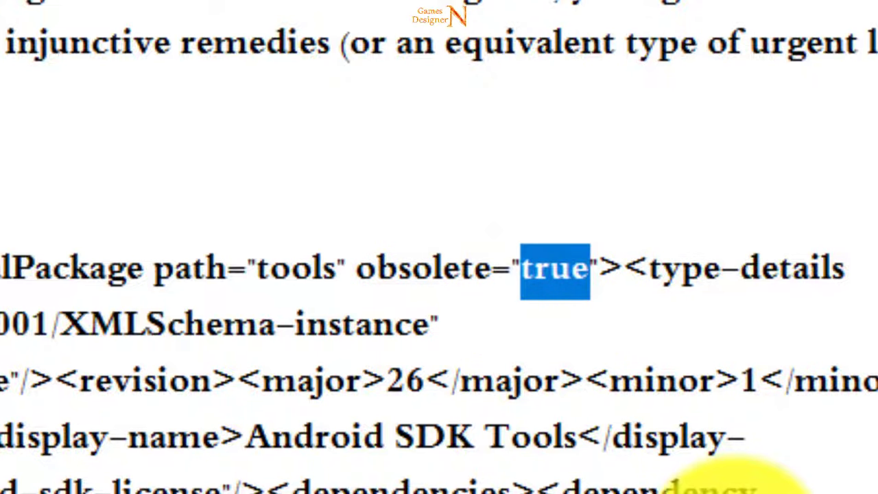
type("fales")
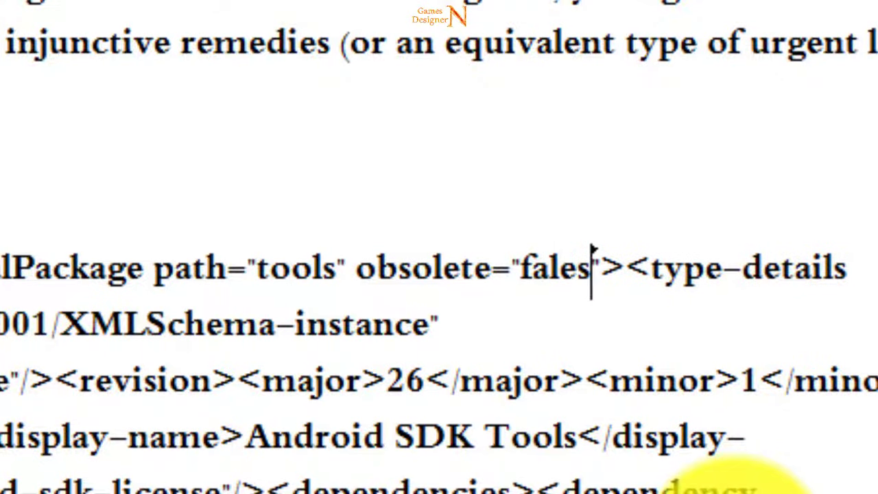
key("BackSpace")
key("BackSpace")
type("se")
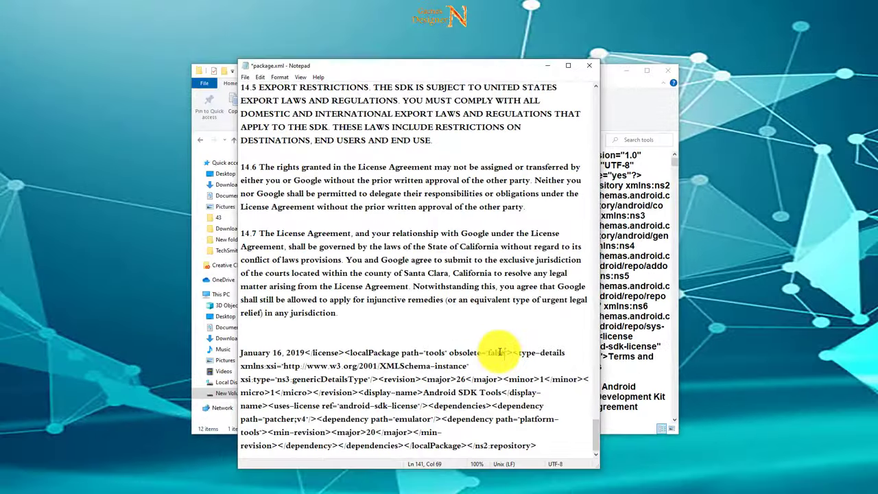
left_click(245, 77)
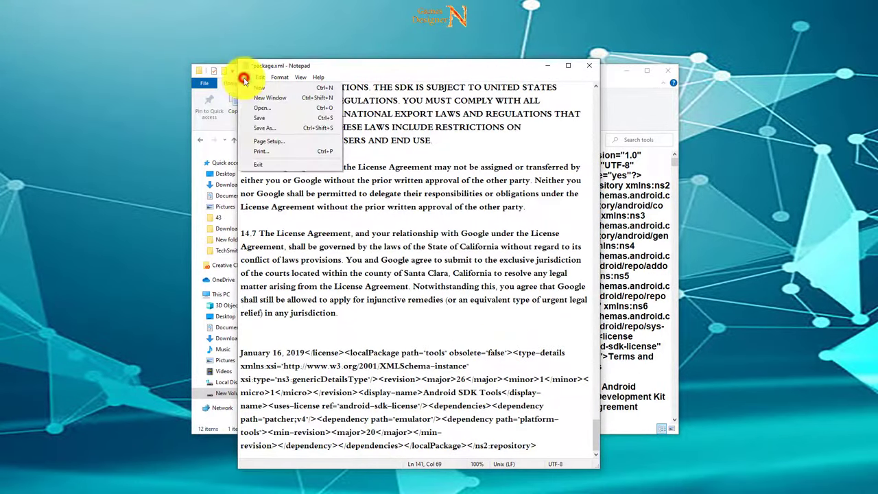
left_click(254, 118)
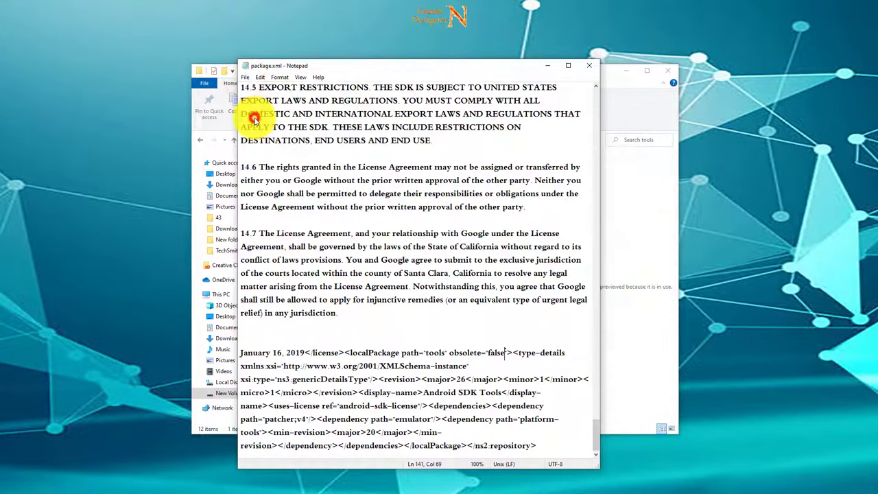
left_click(589, 65)
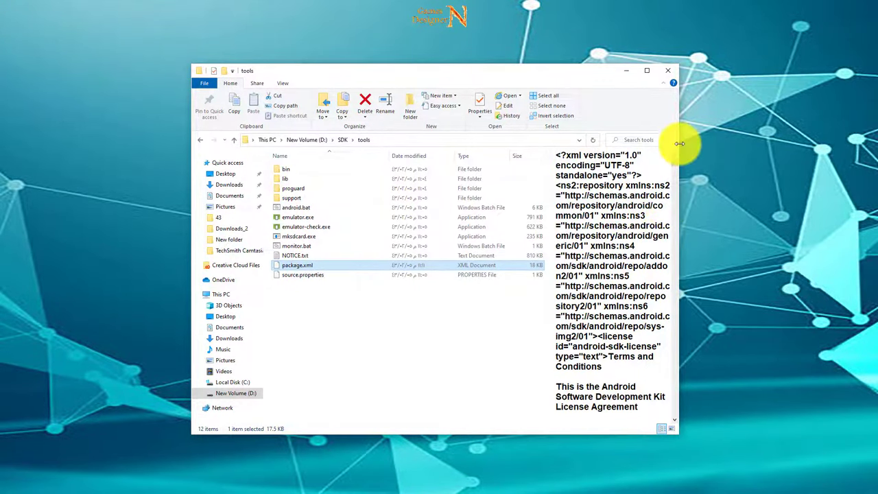
- In the SDK Manager, untick Android API 31 and tick Android API 30
left_click(668, 71)
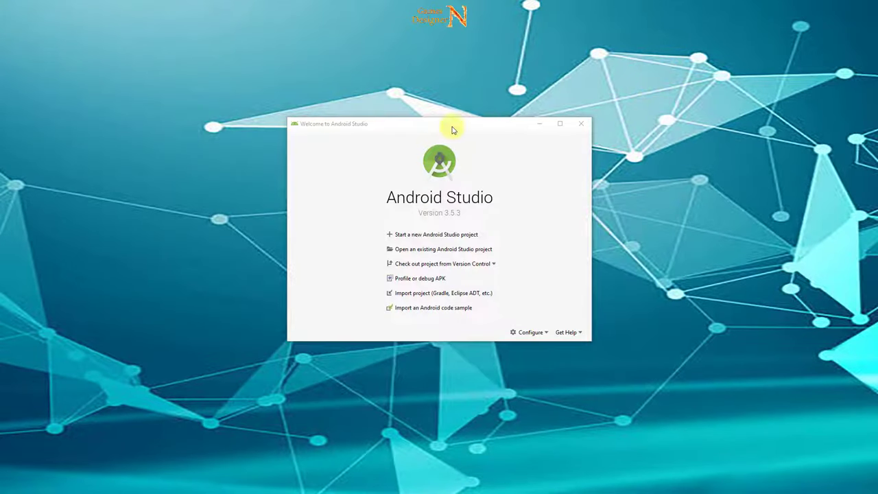
left_click_drag(462, 131, 448, 150)
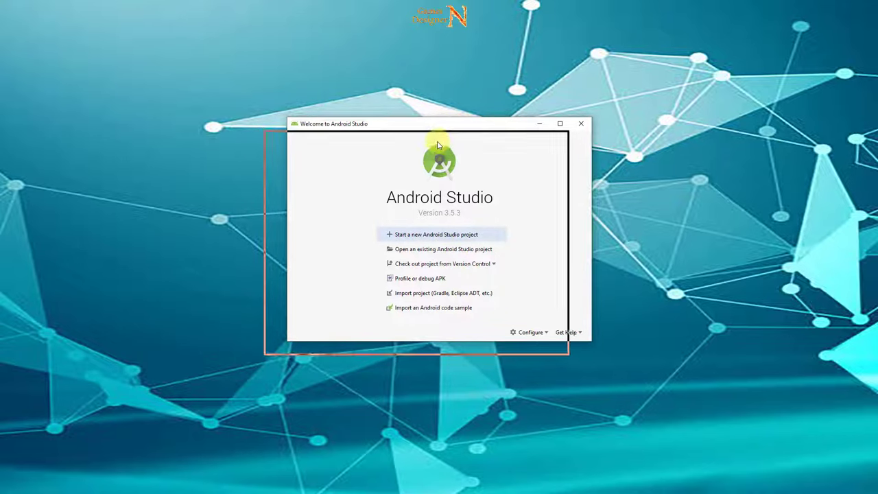
left_click_drag(448, 150, 479, 148)
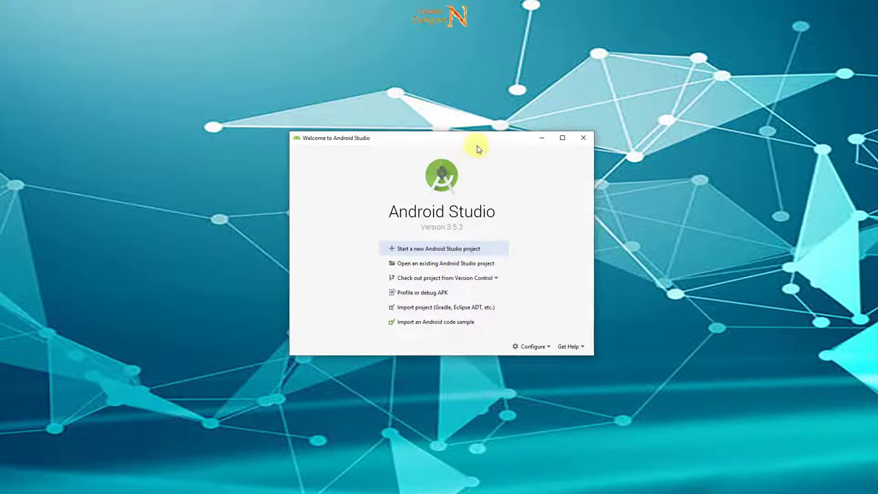
left_click(540, 350)
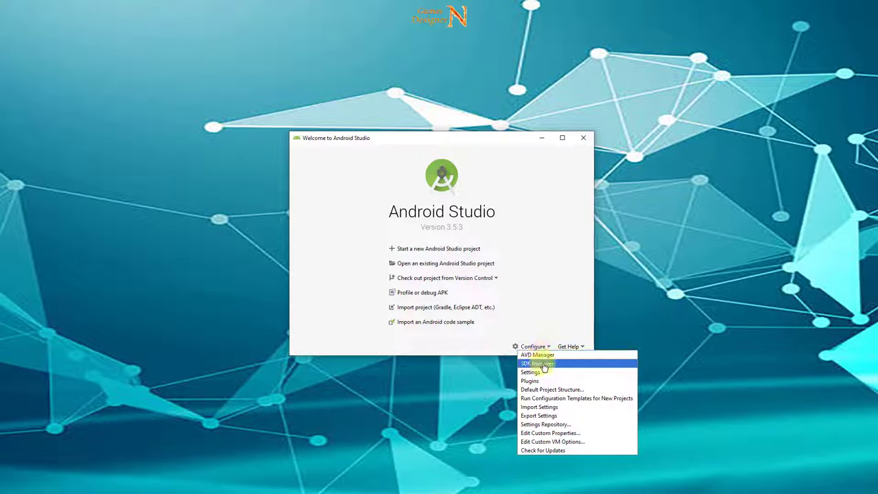
left_click(542, 364)
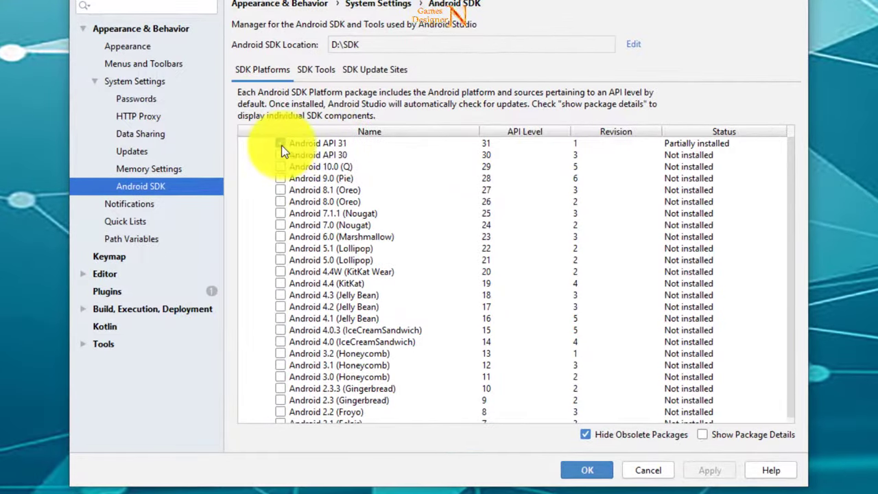
left_click(279, 146)
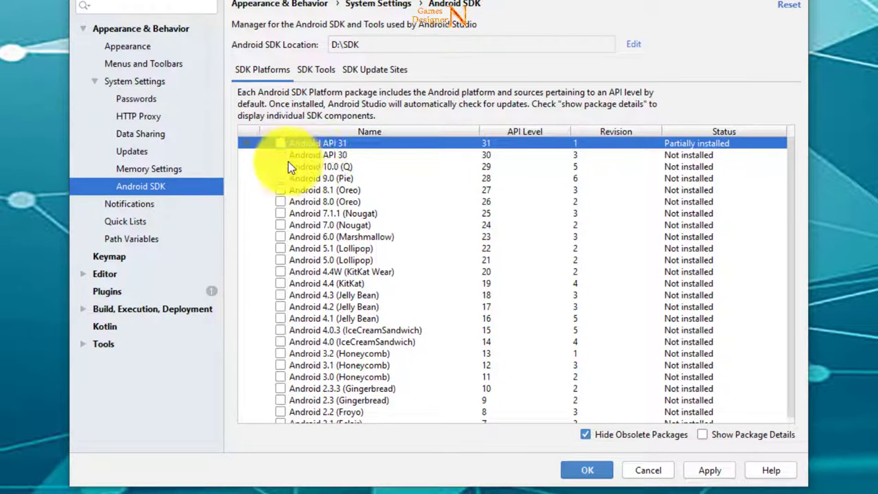
left_click(280, 155)
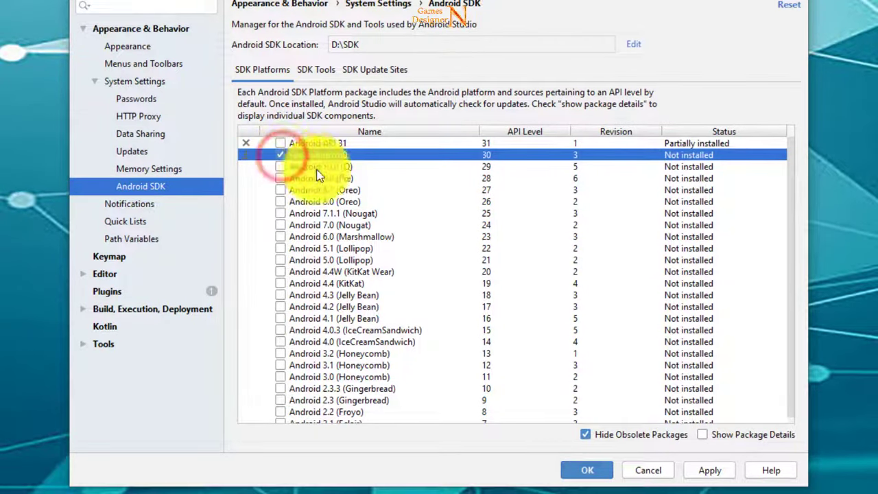
- Under SDK Tools package details, swap Build-Tools 31.0.0 for 30.0.3 and tick NDK 21.3.6528147
left_click(320, 74)
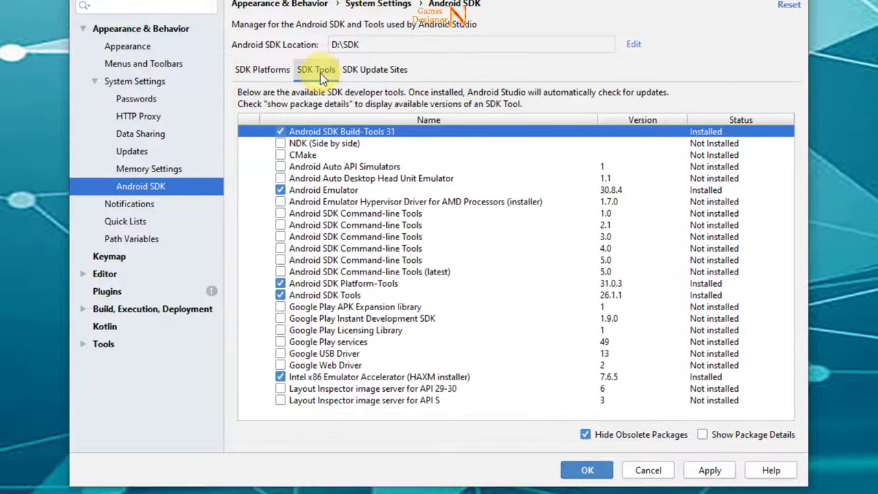
left_click(708, 437)
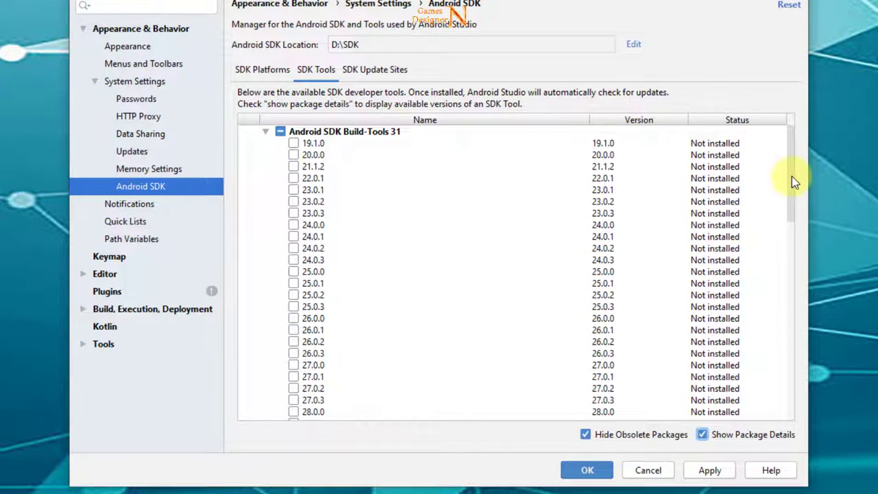
left_click_drag(792, 176, 801, 269)
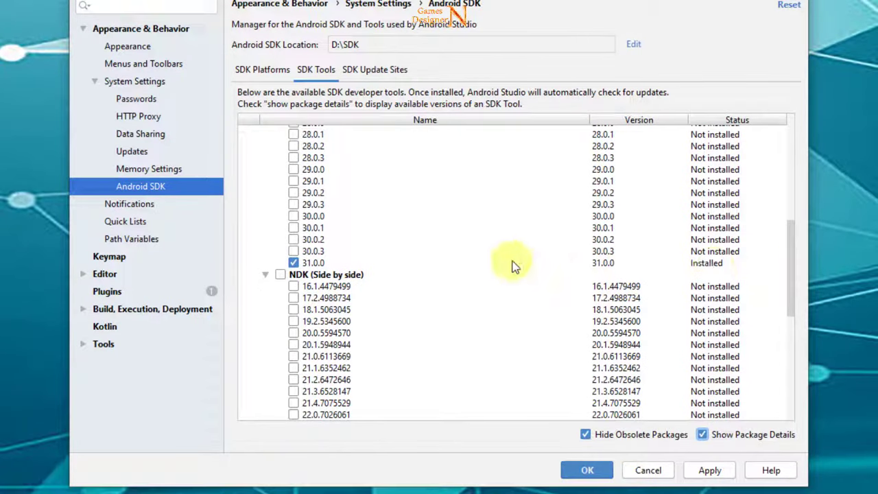
left_click(294, 264)
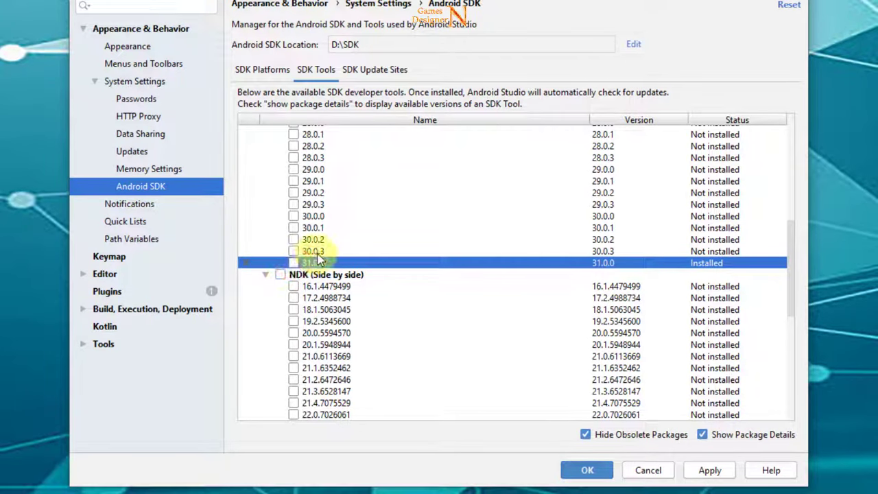
left_click(293, 251)
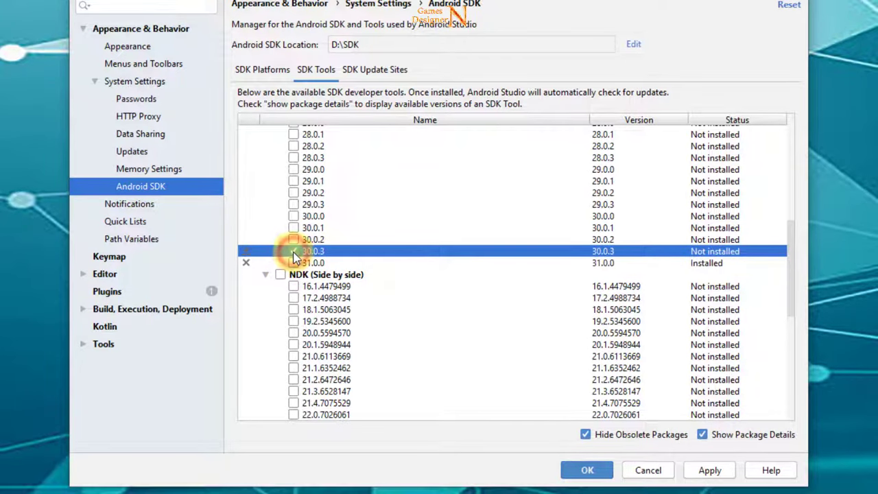
scroll(343, 304, "up", 8)
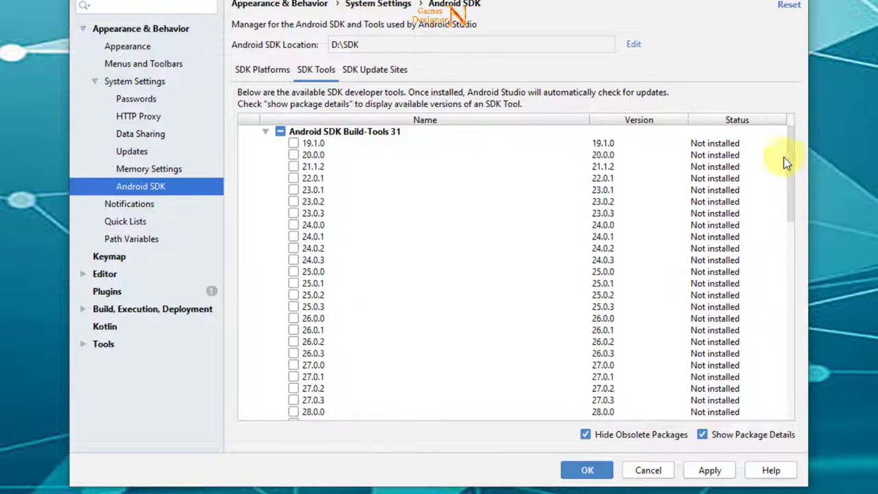
left_click_drag(791, 162, 782, 276)
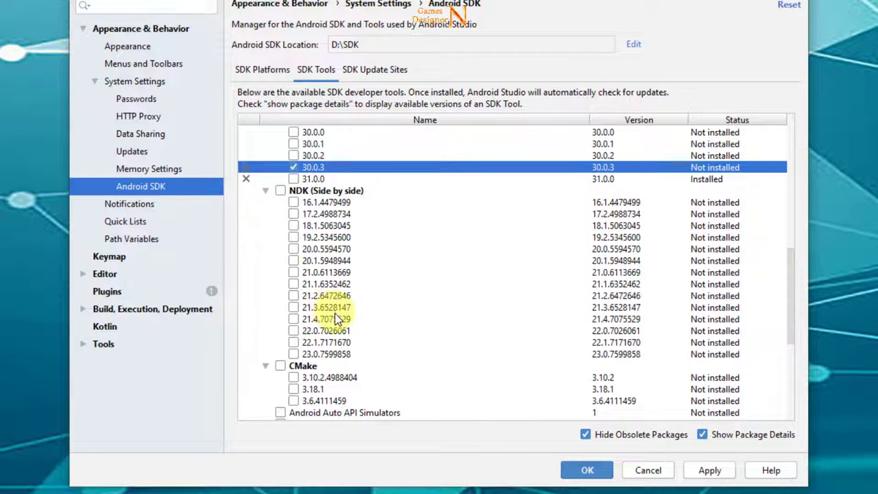
left_click(294, 310)
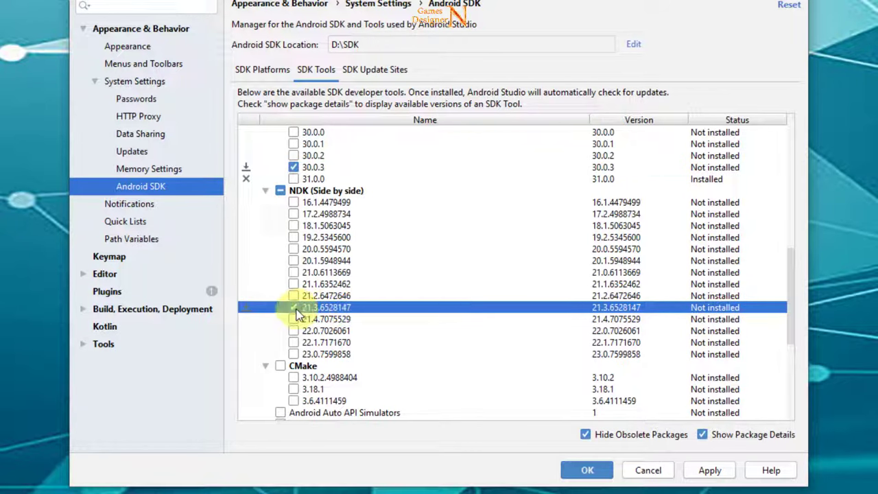
- Apply the SDK changes, accept the license, and run the installer to completion
left_click(712, 474)
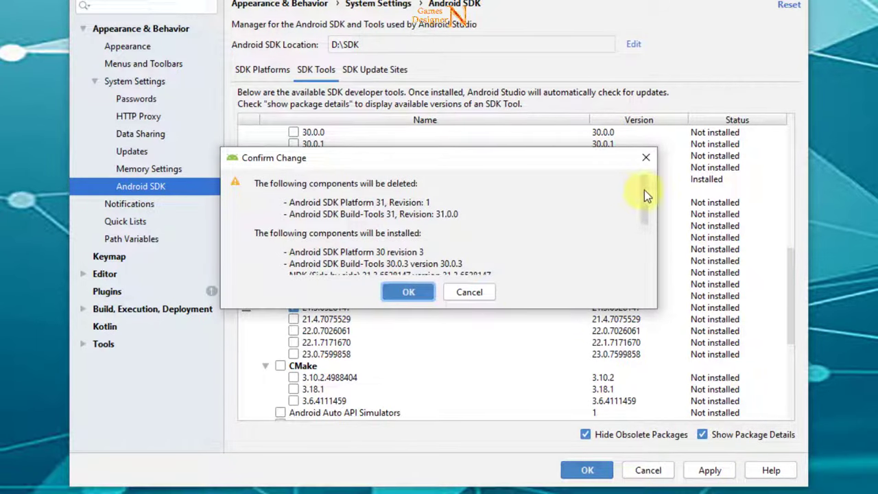
scroll(644, 196, "down", 1)
scroll(643, 213, "down", 1)
scroll(642, 234, "down", 1)
scroll(641, 249, "down", 1)
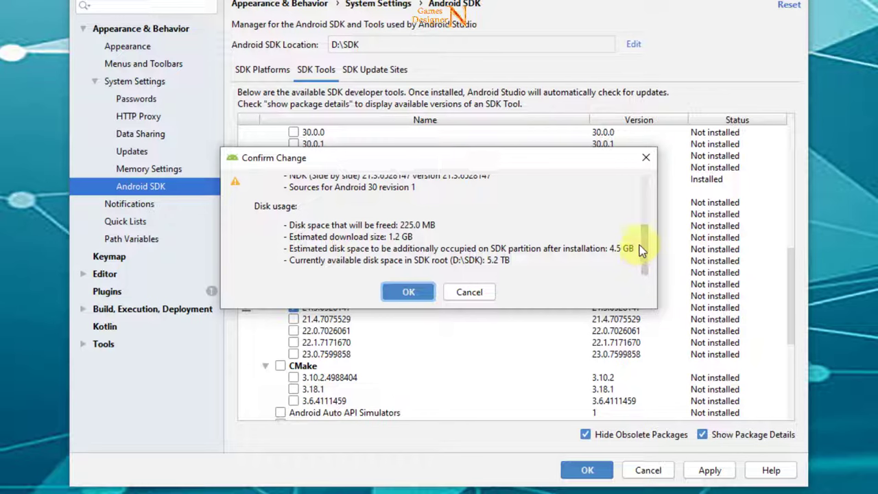
left_click_drag(640, 249, 651, 192)
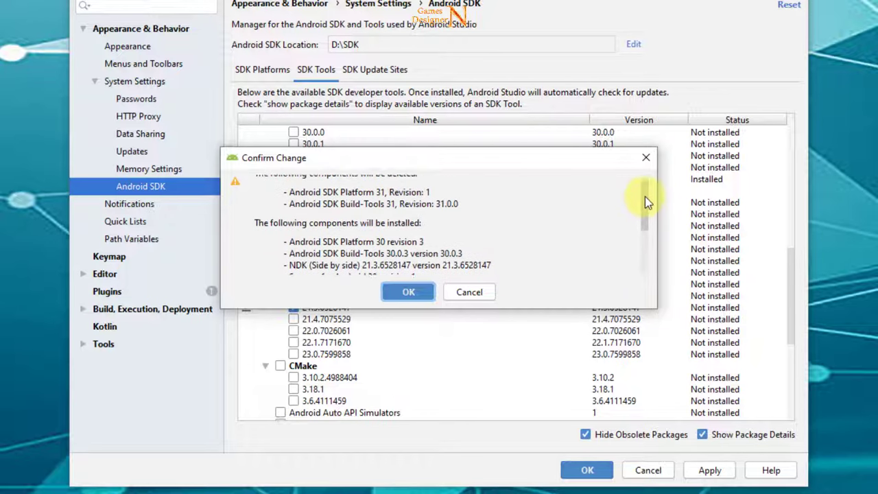
left_click(405, 292)
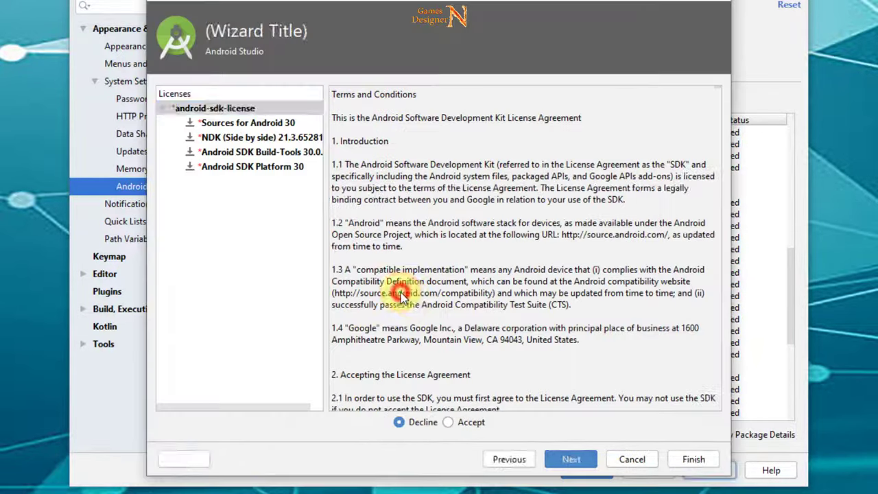
left_click(451, 423)
left_click(584, 461)
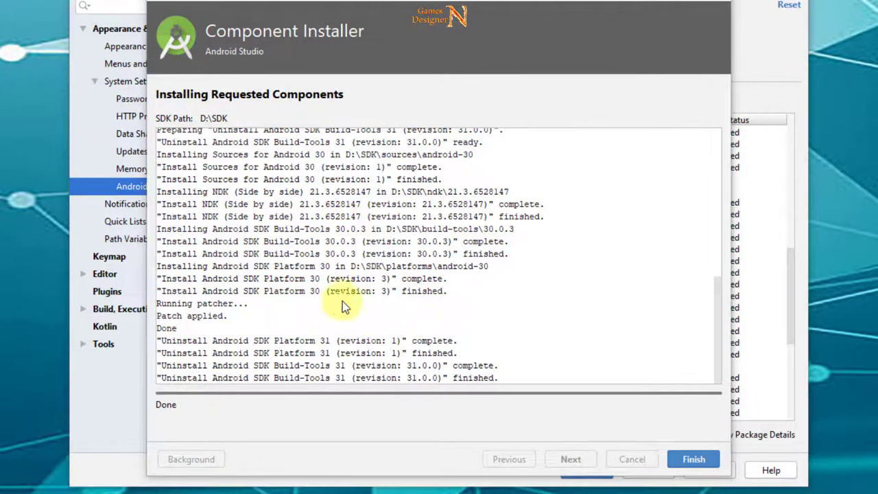
left_click(693, 459)
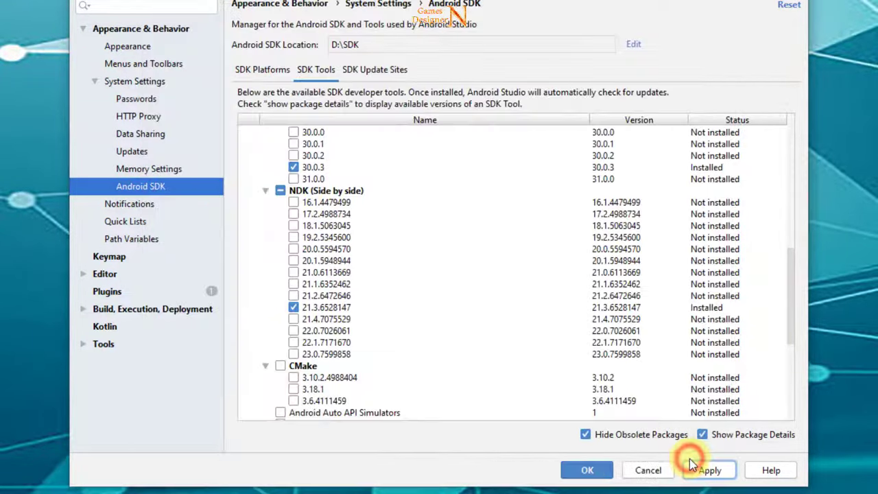
- Select the D:\SDK path in the Android SDK Location field
double_click(331, 45)
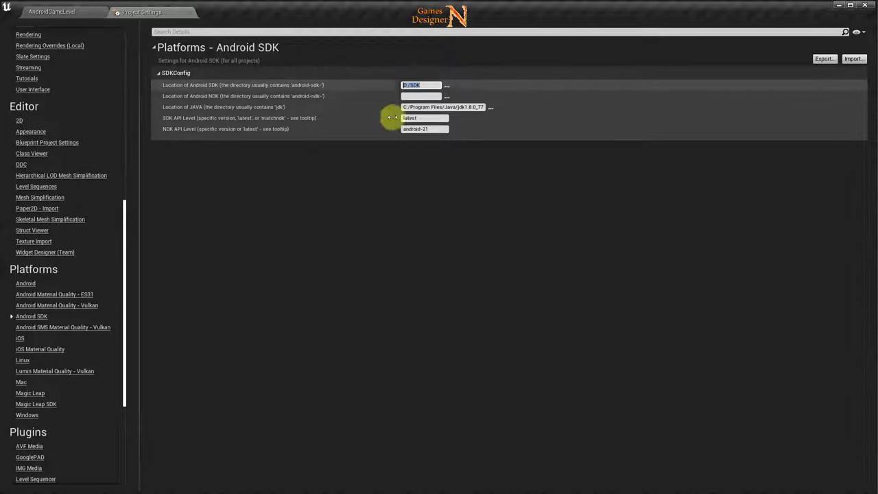
- Copy the D:\SDK\ndk\21.3.6528147 folder path and paste it into Location of Android NDK
left_click(490, 108)
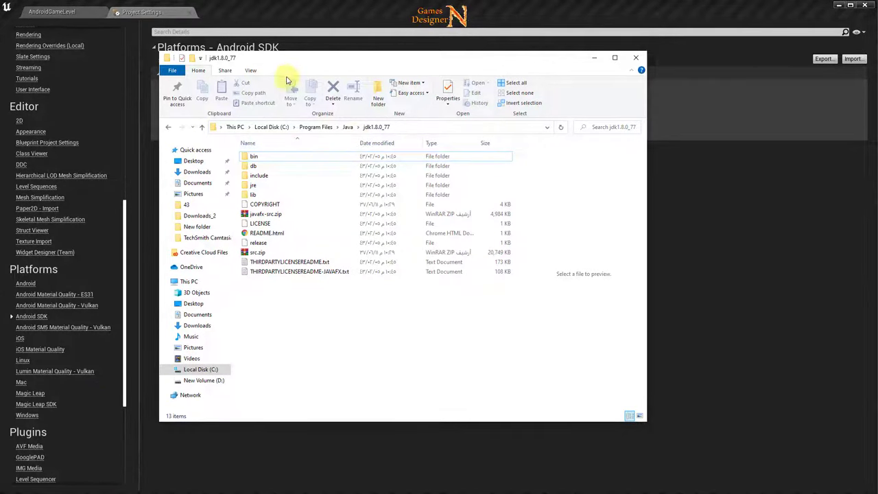
left_click_drag(299, 67, 382, 77)
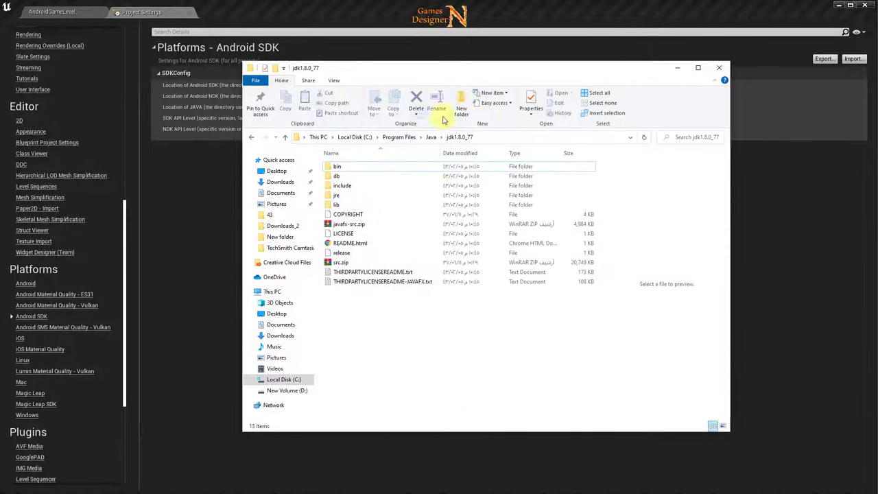
left_click(488, 140)
type("D:\\SDK")
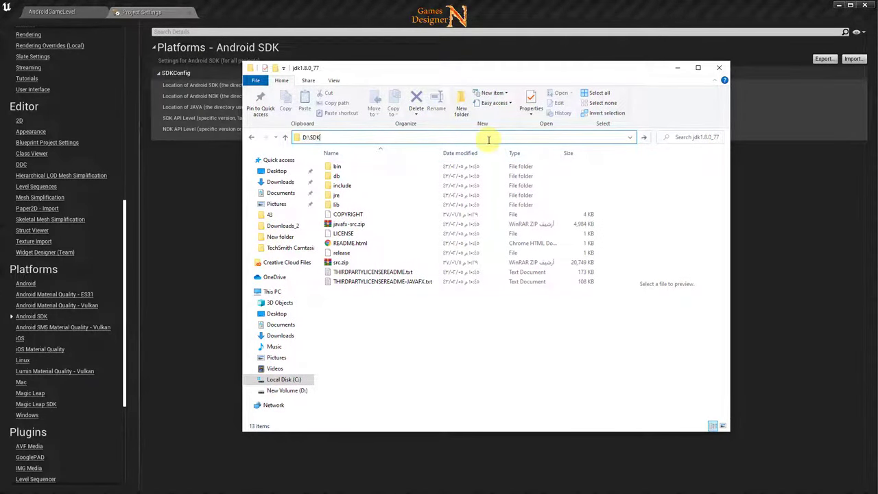
key("Return")
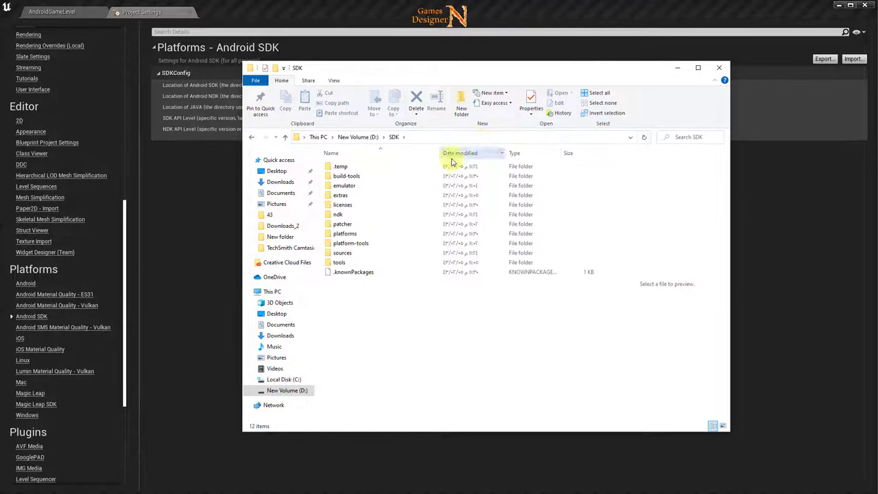
double_click(341, 217)
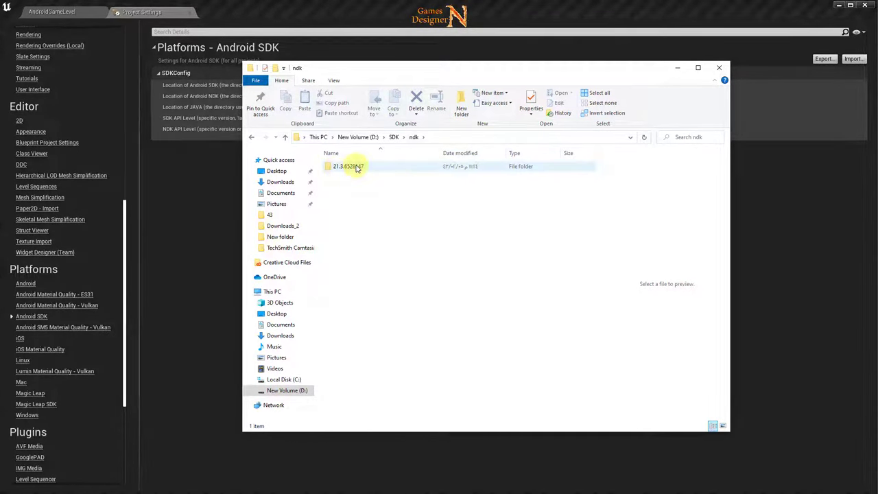
double_click(355, 167)
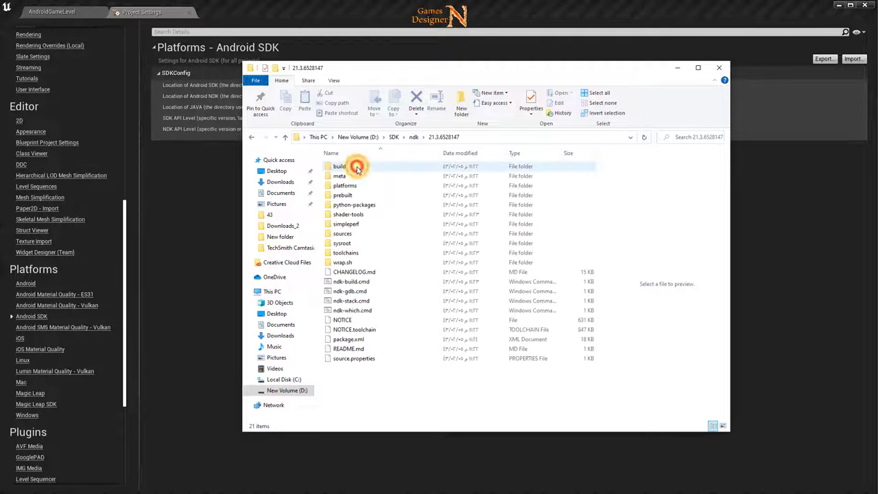
left_click(483, 137)
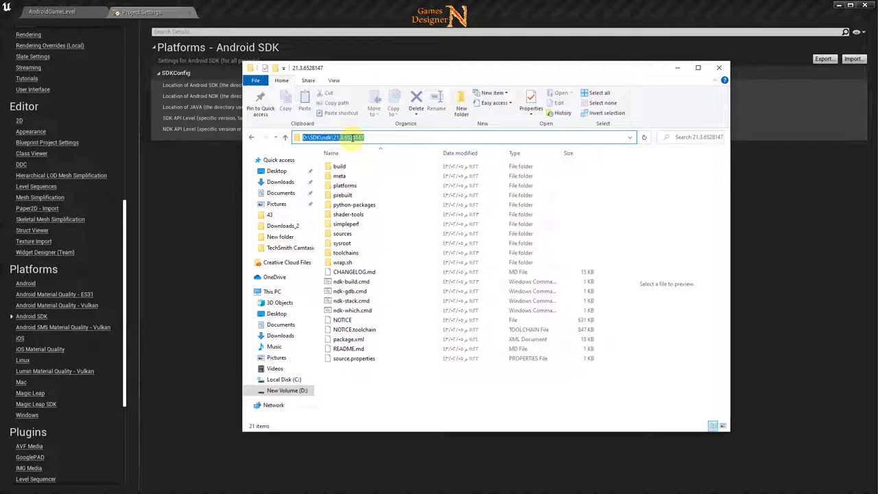
left_click(719, 67)
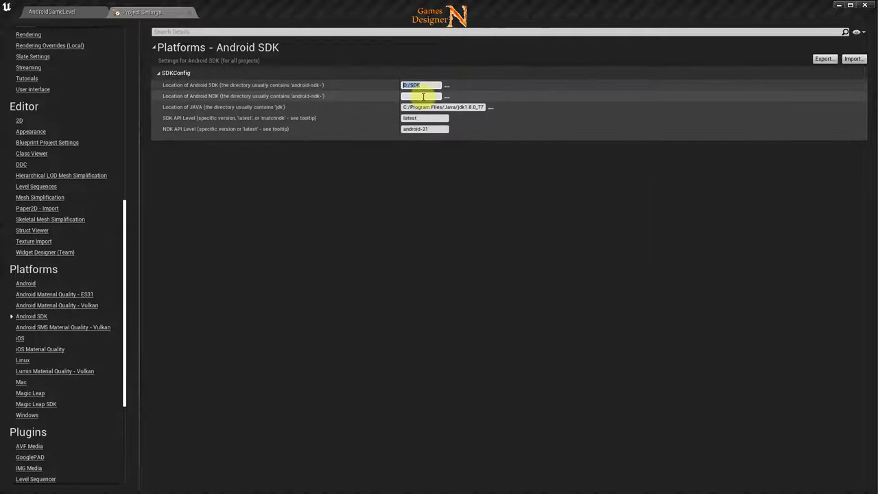
left_click(420, 97)
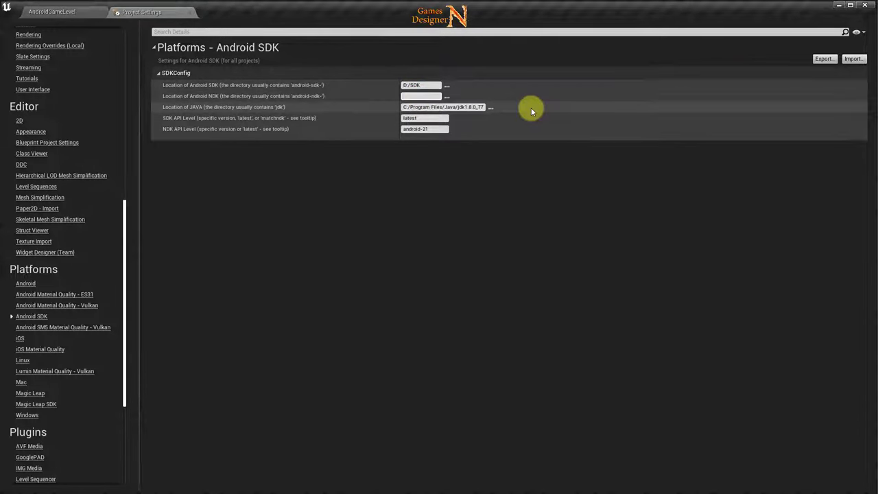
type("D:\\SDK\\ndk\\21.3.6528147")
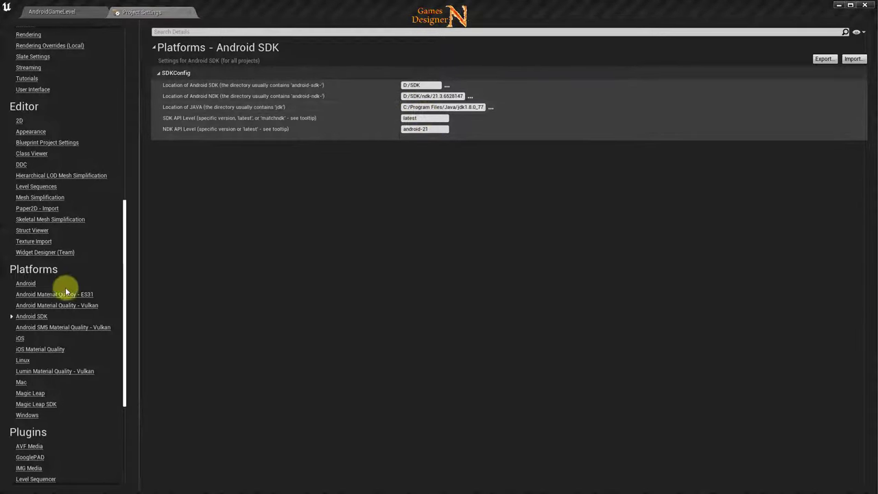
- Open the Android platform page and use Configure Now to make platform files writeable
left_click(27, 284)
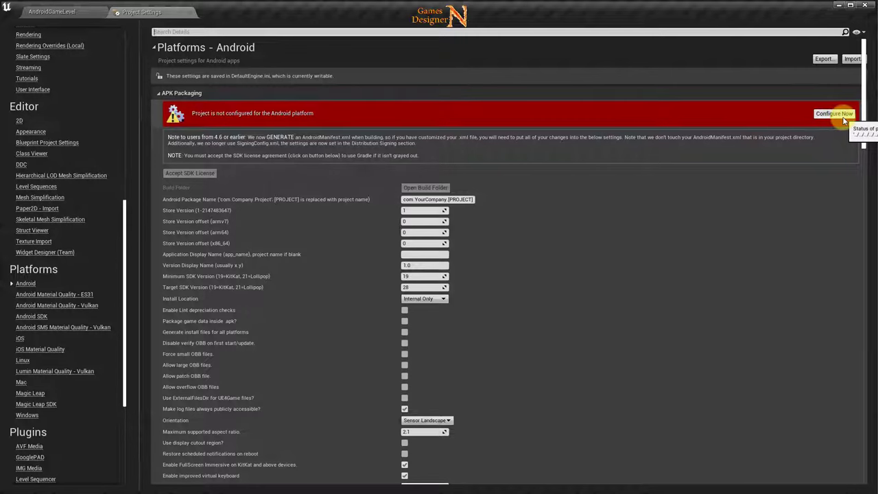
left_click(838, 116)
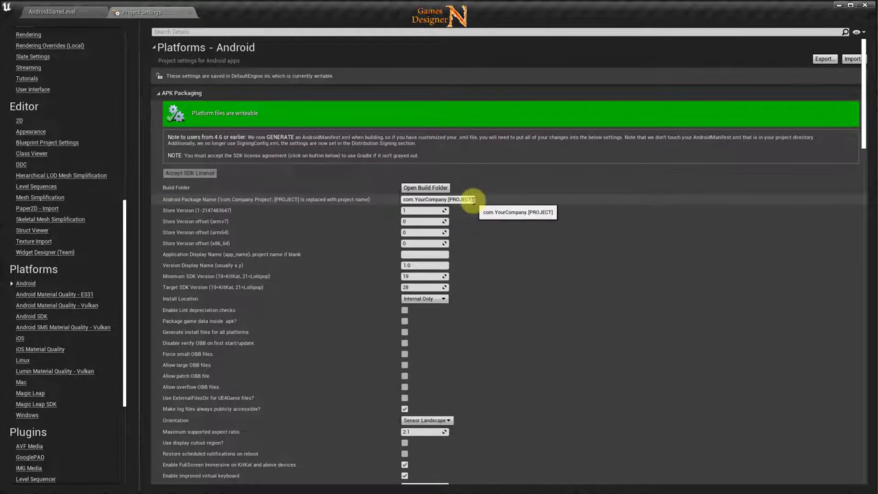
- Replace YourCompany with GamesDesigner and [PROJECT] with [AndroidGameLevel] in the package name
left_click(449, 200)
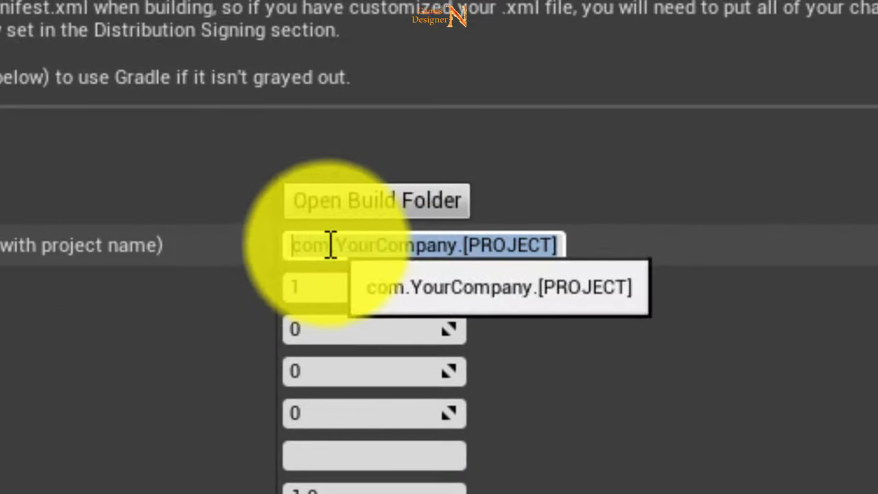
left_click(338, 245)
left_click_drag(337, 244, 458, 255)
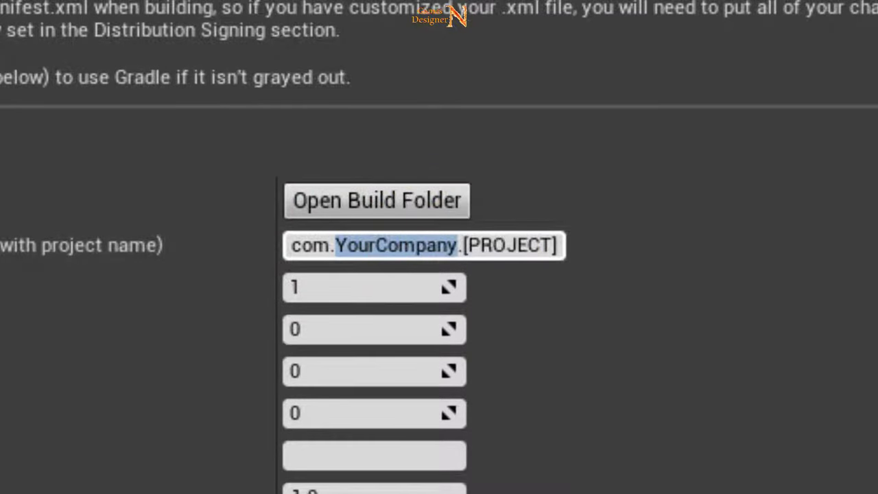
type("Ga")
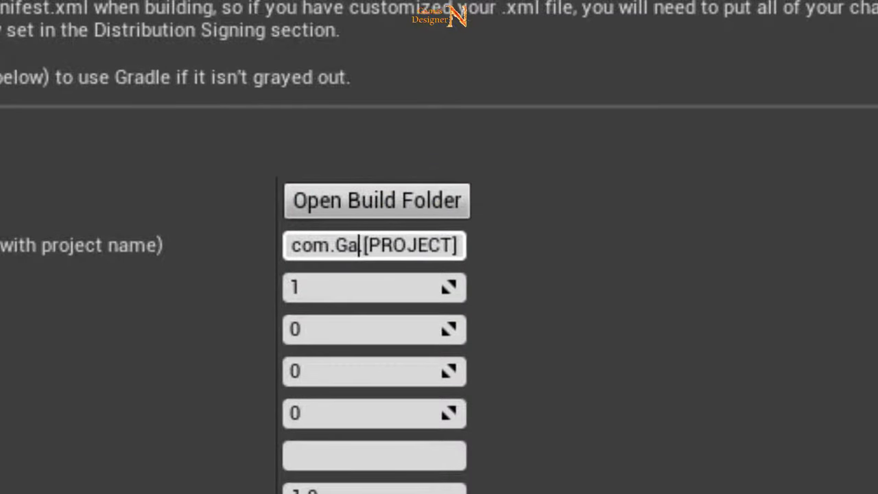
type("mesDe")
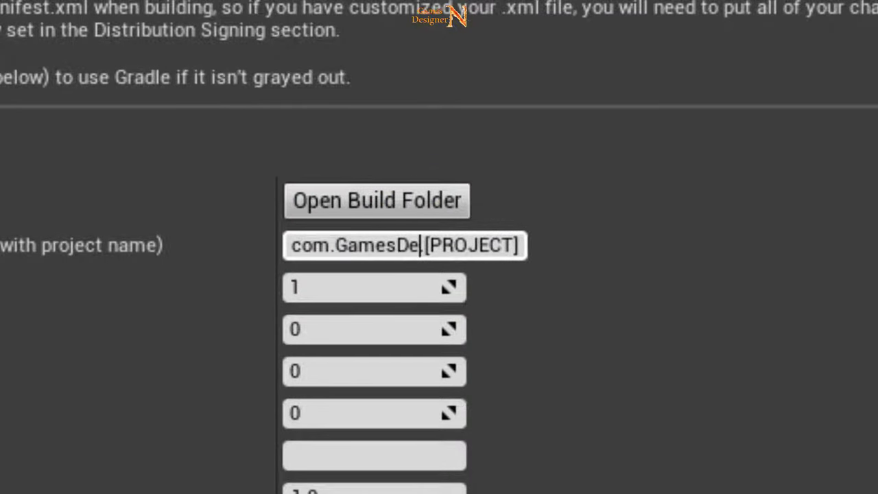
type("signer")
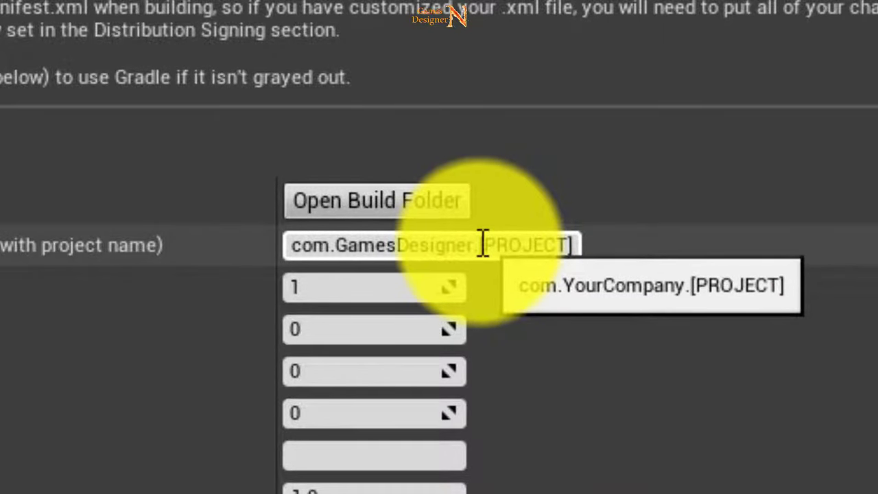
left_click_drag(482, 245, 573, 245)
type("[Androi")
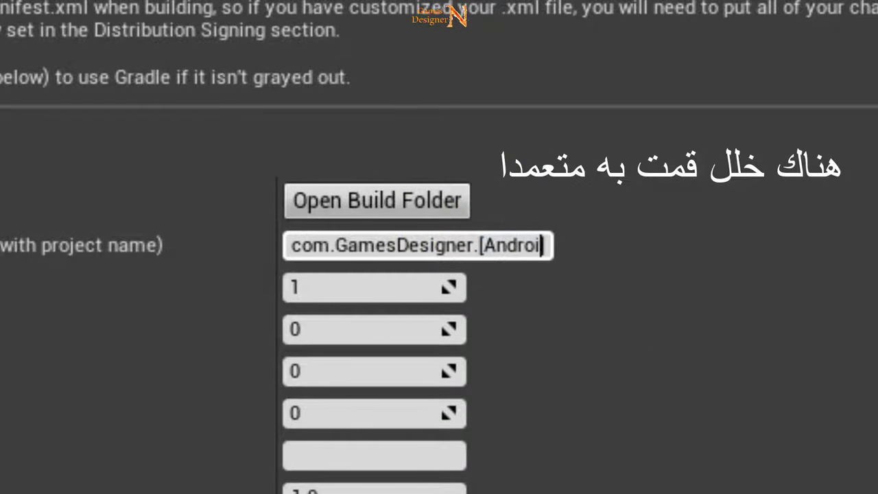
type("dGameLevle")
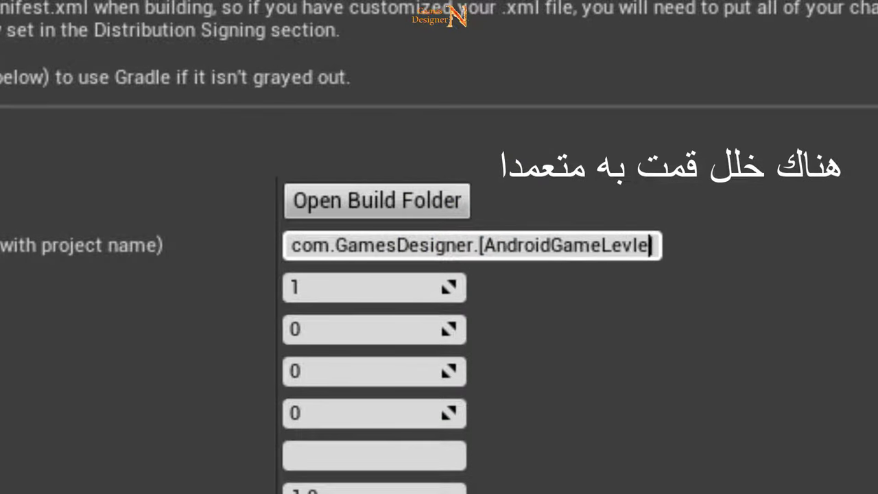
key("BackSpace")
key("BackSpace")
type("el]")
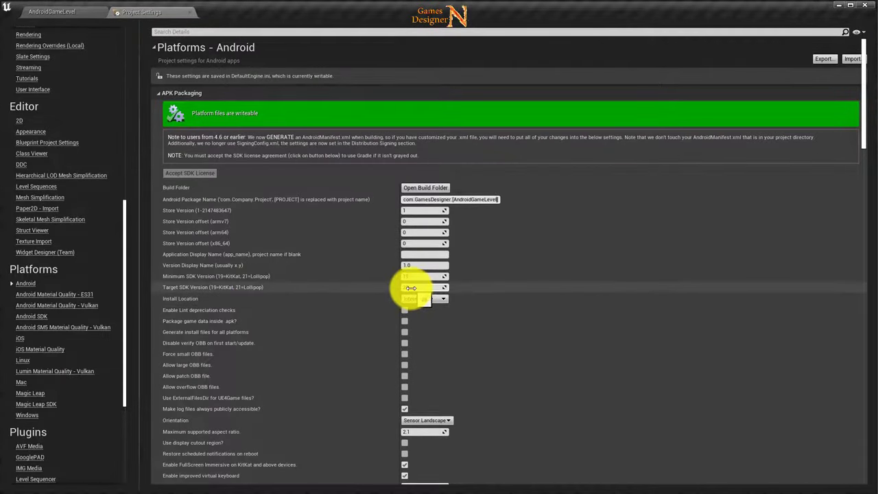
- Set Target SDK Version 30 and tick Package game data inside .apk and Force small OBB files
left_click(411, 287)
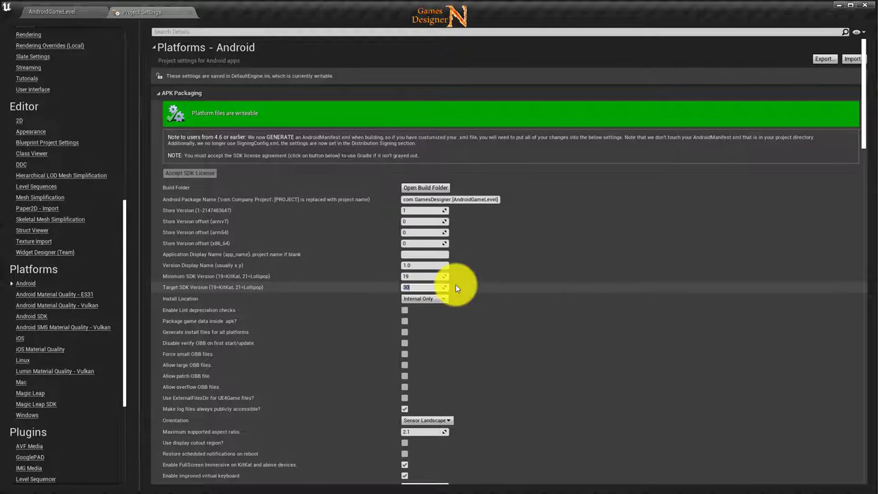
scroll(405, 333, "down", 2)
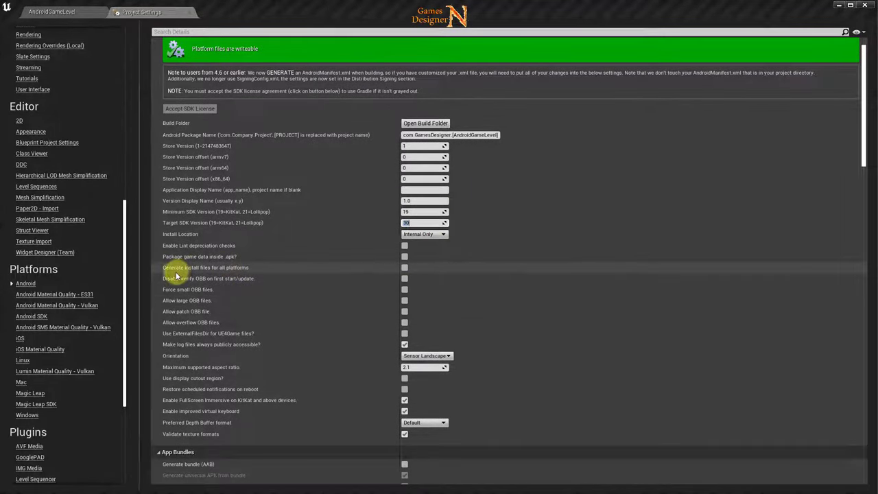
mouse_move(179, 258)
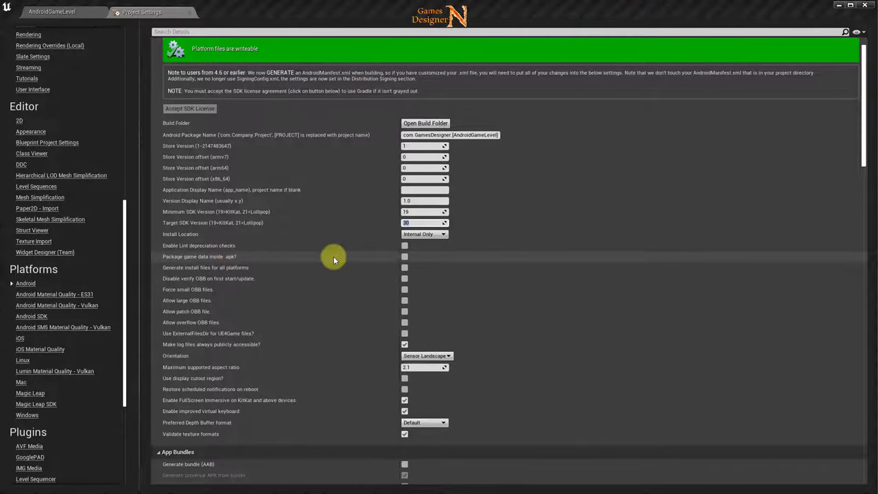
left_click(405, 258)
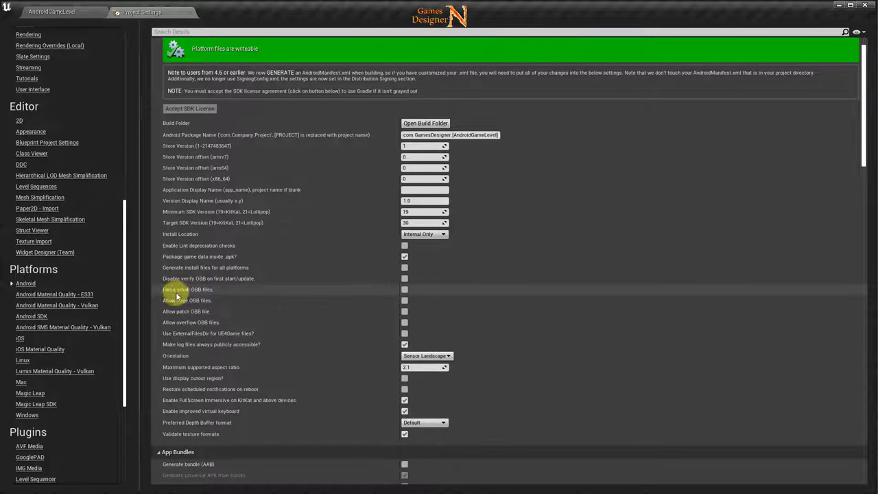
left_click(405, 291)
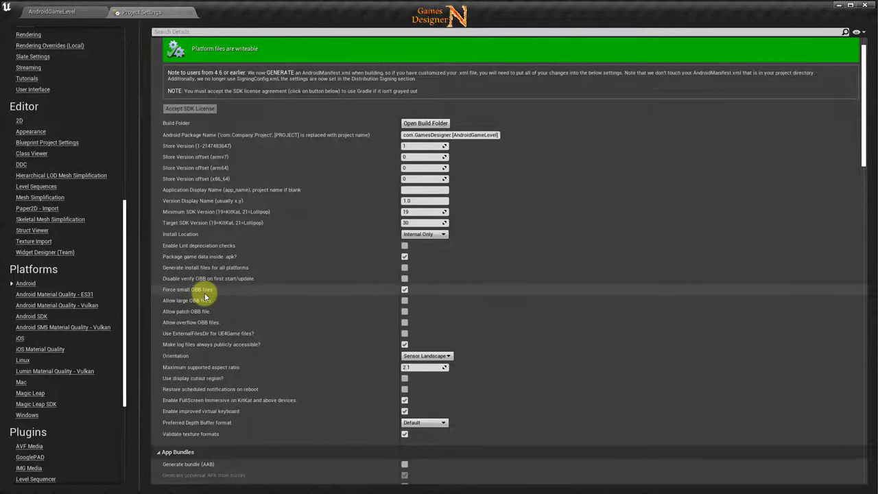
scroll(480, 337, "down", 3)
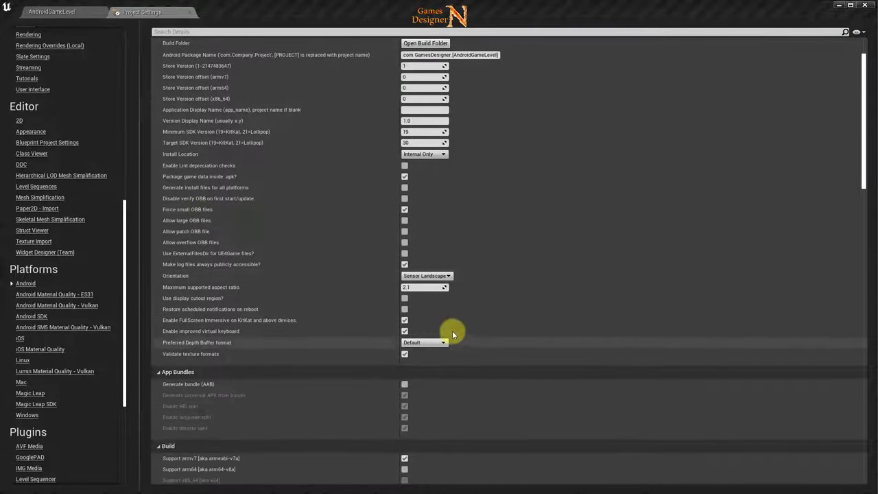
- Tick Generate bundle (AAB) and Support arm64, then scroll down toward Google Play Services
scroll(384, 354, "down", 1)
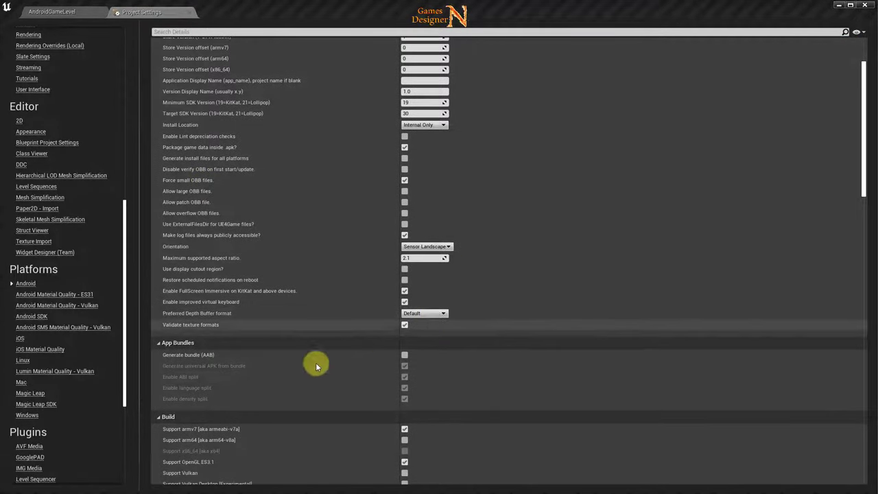
left_click(404, 354)
scroll(419, 357, "down", 2)
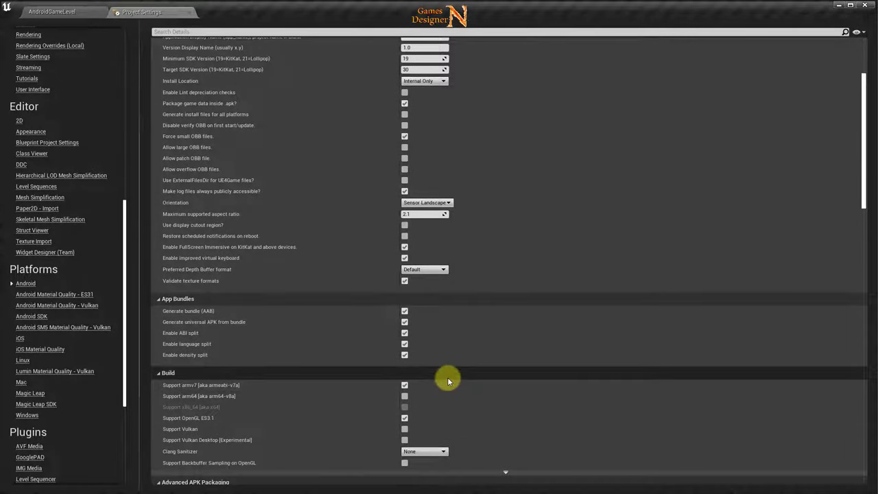
scroll(447, 377, "down", 1)
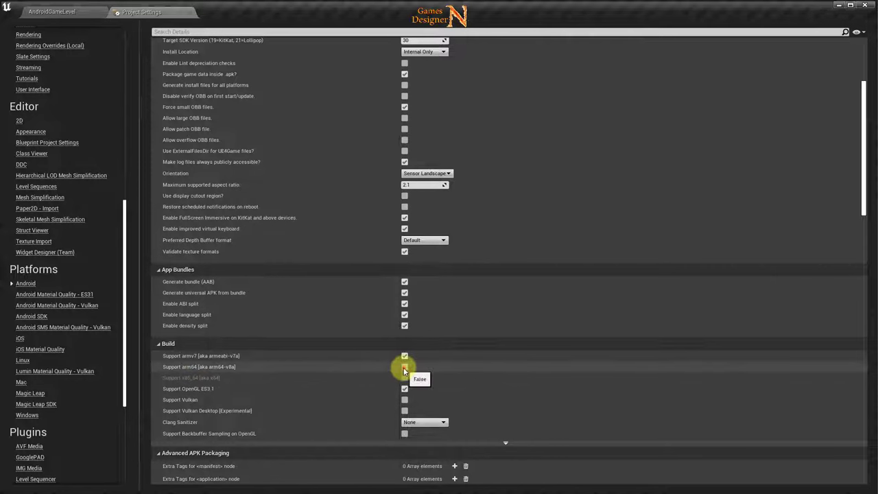
left_click(404, 368)
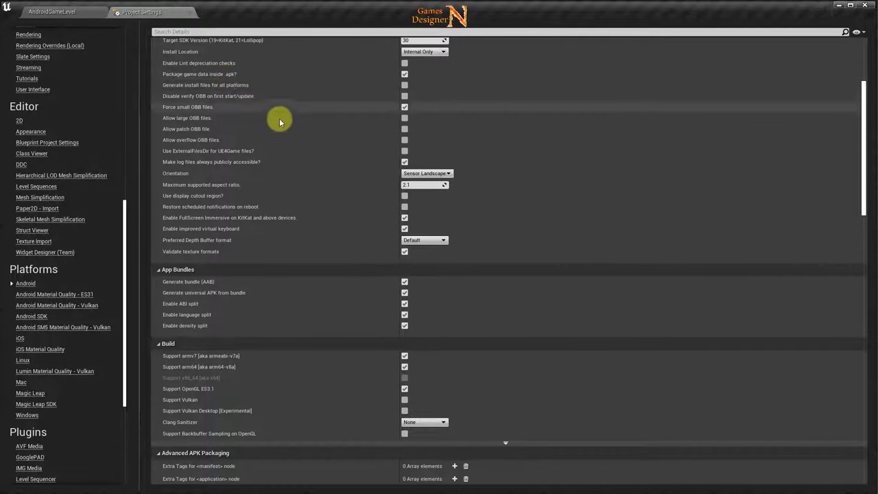
scroll(509, 341, "down", 2)
scroll(509, 341, "down", 5)
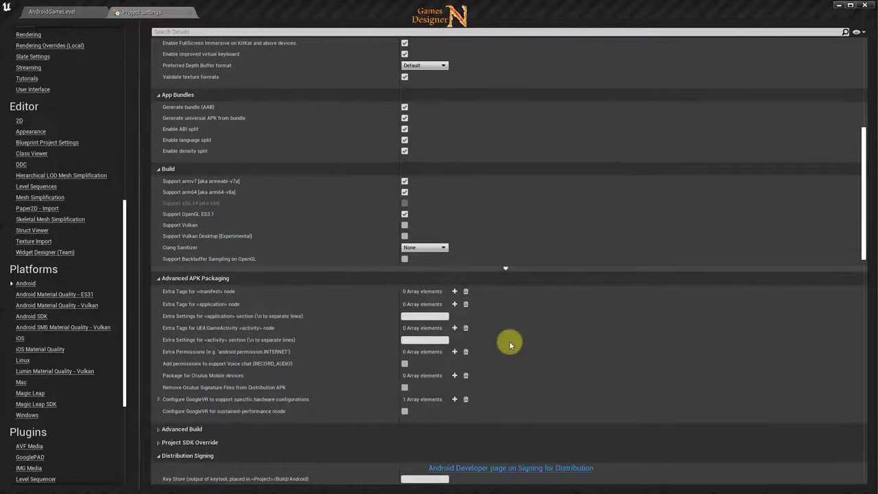
scroll(509, 341, "down", 3)
scroll(509, 341, "down", 5)
scroll(509, 341, "down", 2)
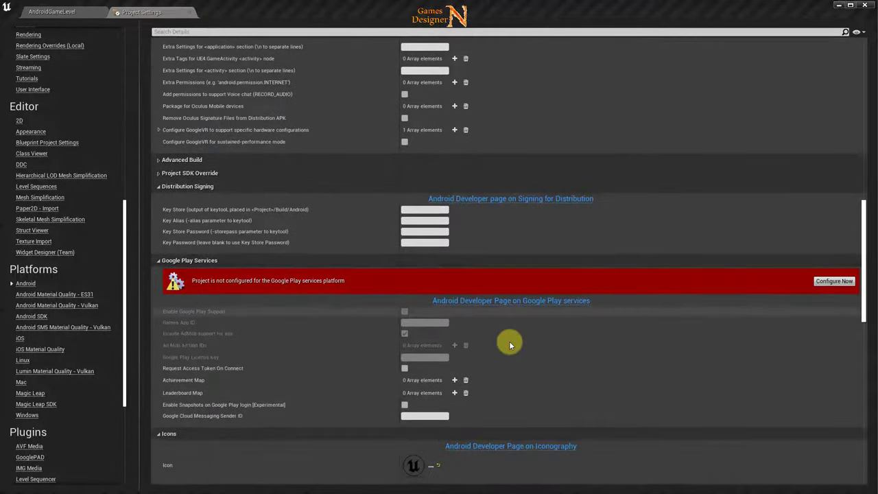
scroll(509, 341, "down", 3)
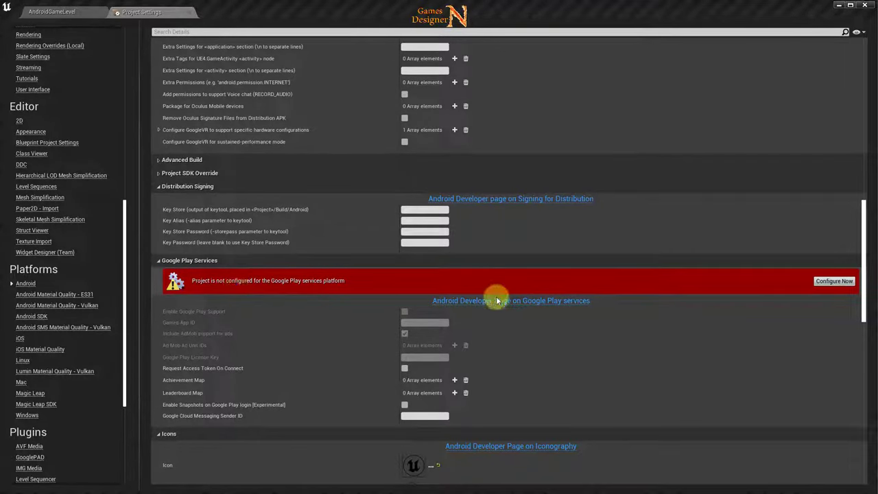
left_click(836, 282)
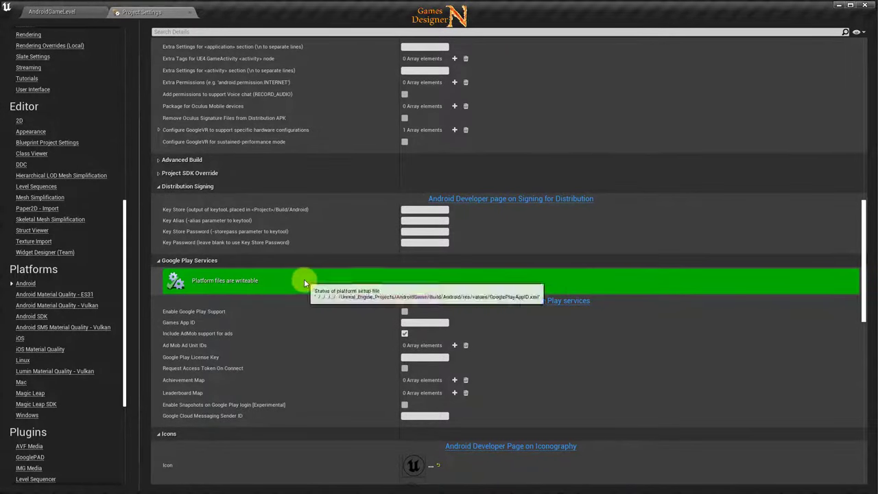
scroll(300, 294, "down", 2)
scroll(308, 295, "up", 3)
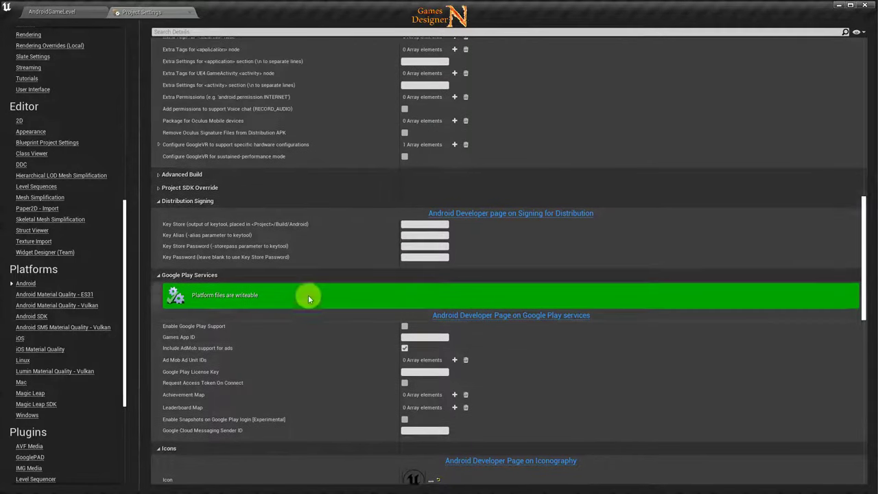
scroll(308, 295, "down", 3)
scroll(308, 295, "down", 5)
scroll(308, 295, "down", 4)
scroll(308, 295, "down", 5)
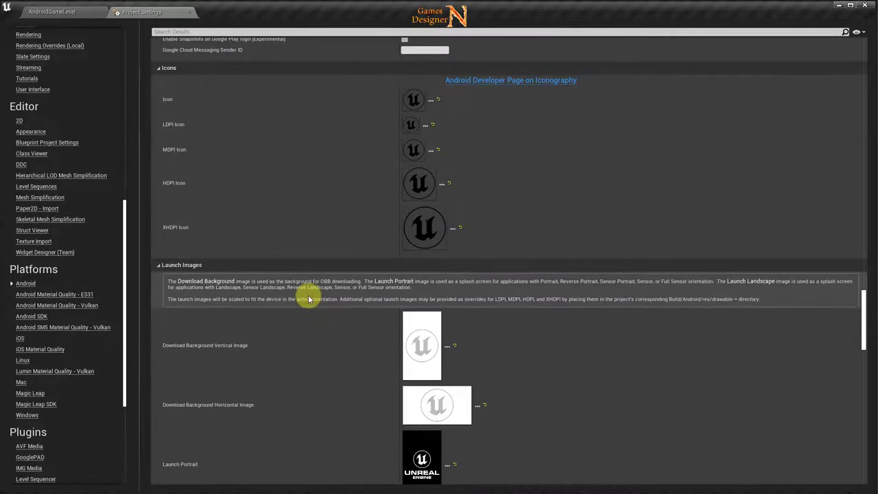
scroll(308, 294, "up", 3)
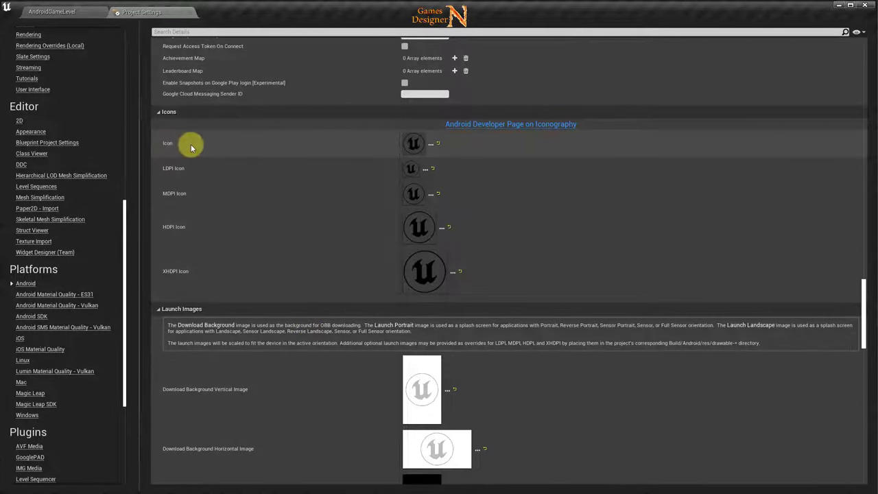
scroll(272, 281, "down", 10)
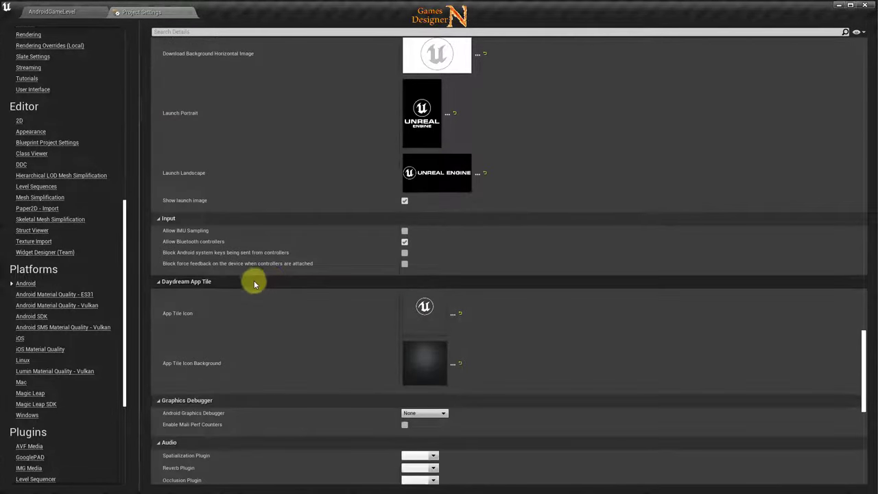
scroll(306, 318, "down", 1)
scroll(306, 317, "down", 5)
scroll(307, 319, "up", 2)
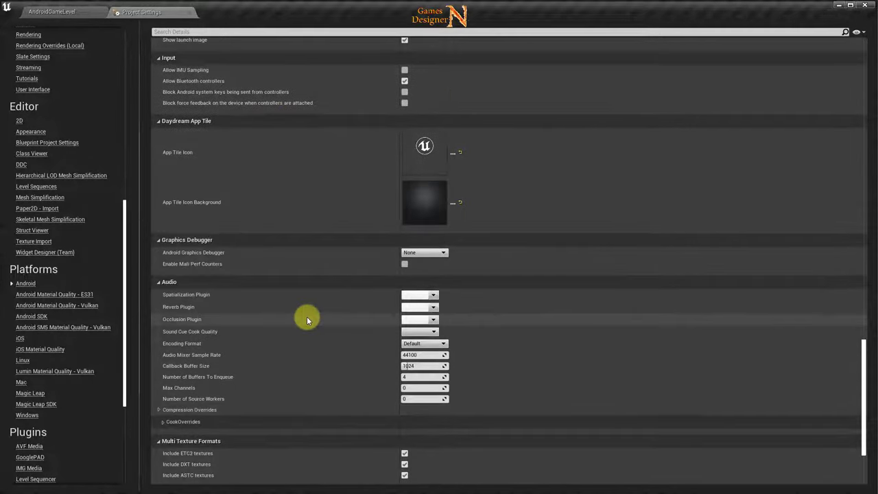
scroll(307, 319, "up", 4)
scroll(306, 319, "up", 3)
scroll(307, 319, "up", 4)
scroll(306, 316, "up", 2)
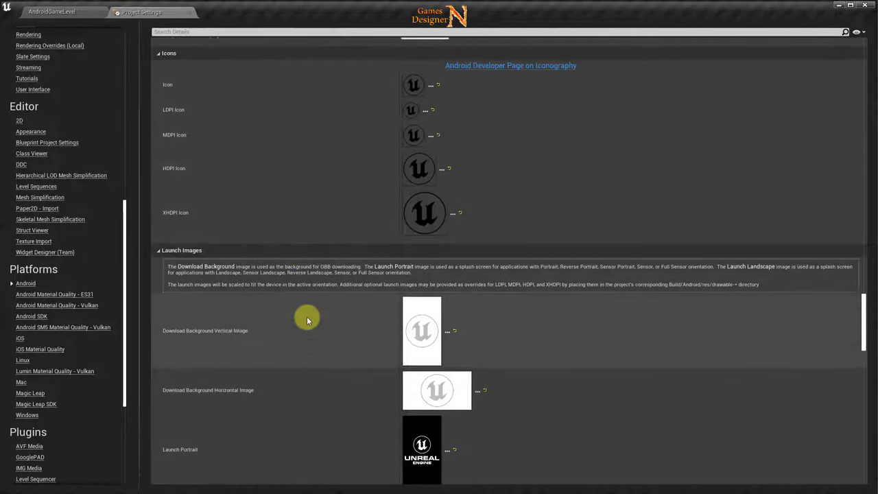
scroll(306, 316, "up", 2)
scroll(306, 316, "up", 2)
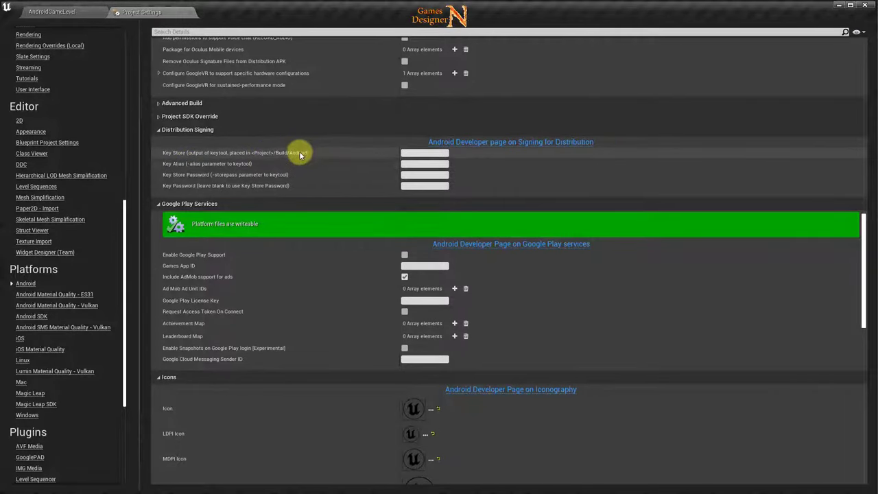
- Read the tooltips for the Key Store, Key Alias and Key Password signing fields
mouse_move(288, 153)
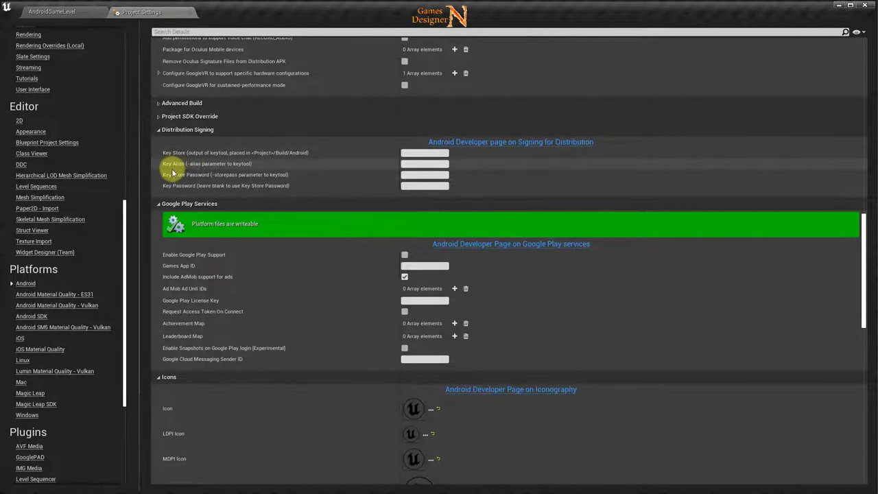
mouse_move(182, 185)
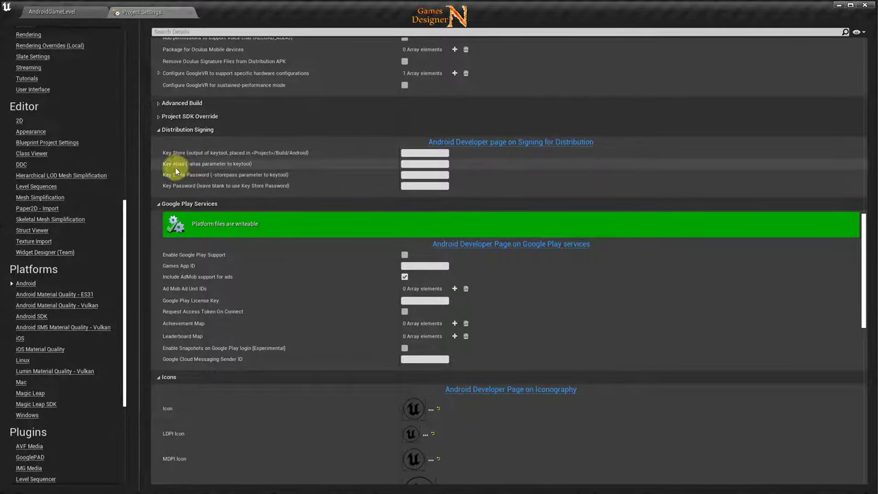
mouse_move(182, 166)
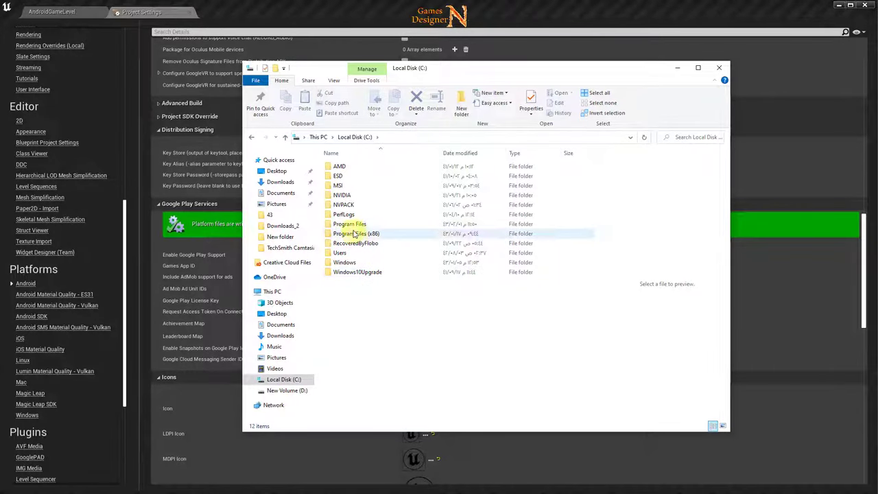
- Go to C:\Program Files\Java\jdk1.8.0_77\bin and select its full path in the address bar
double_click(352, 218)
scroll(363, 304, "down", 2)
scroll(363, 309, "down", 6)
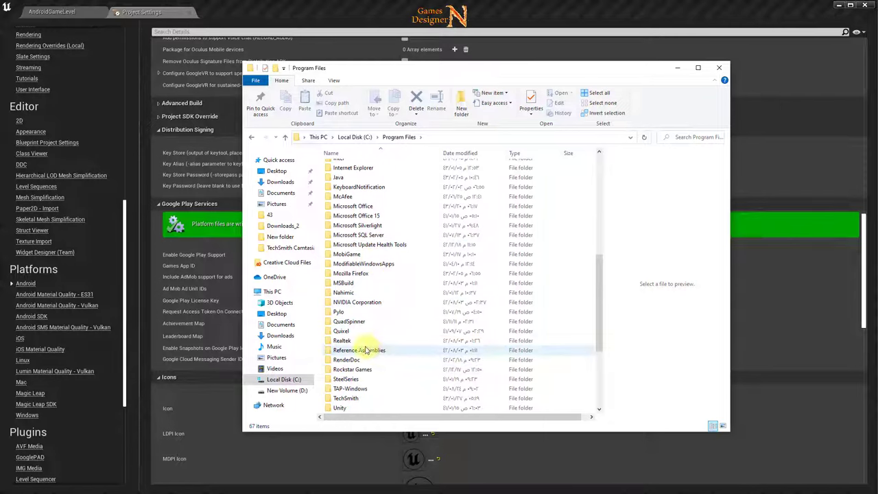
scroll(371, 346, "up", 2)
double_click(340, 232)
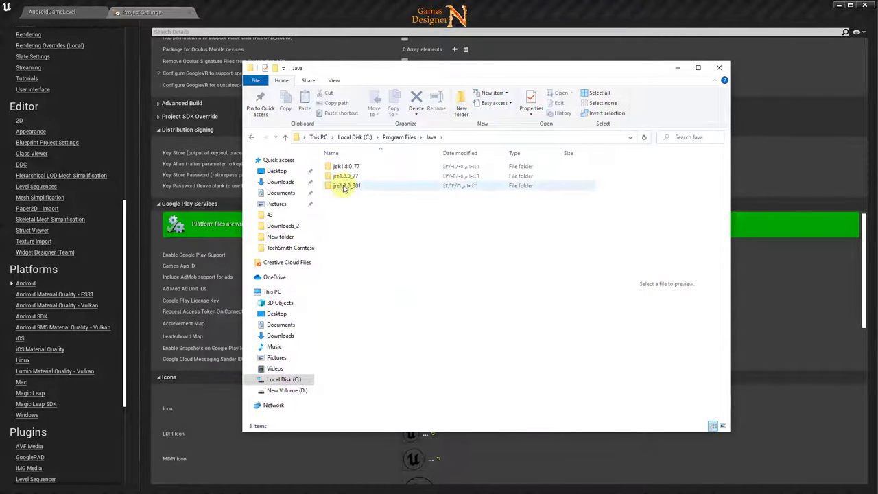
double_click(351, 168)
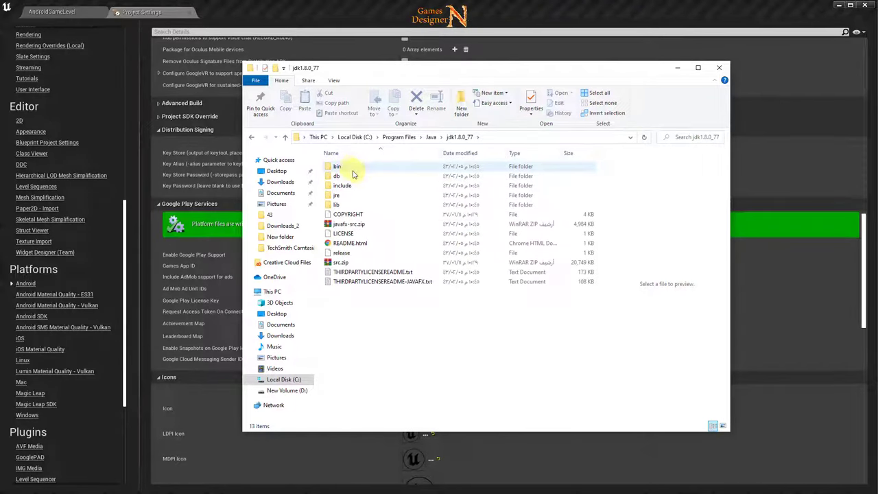
double_click(337, 168)
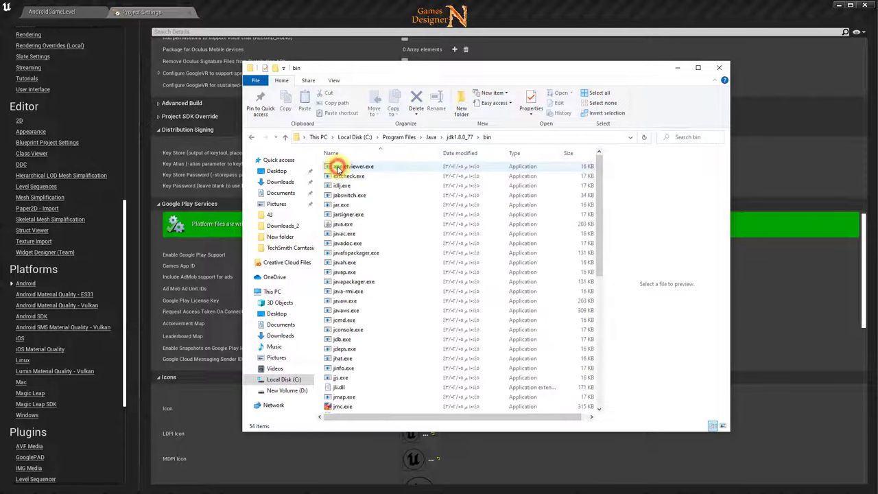
left_click(511, 140)
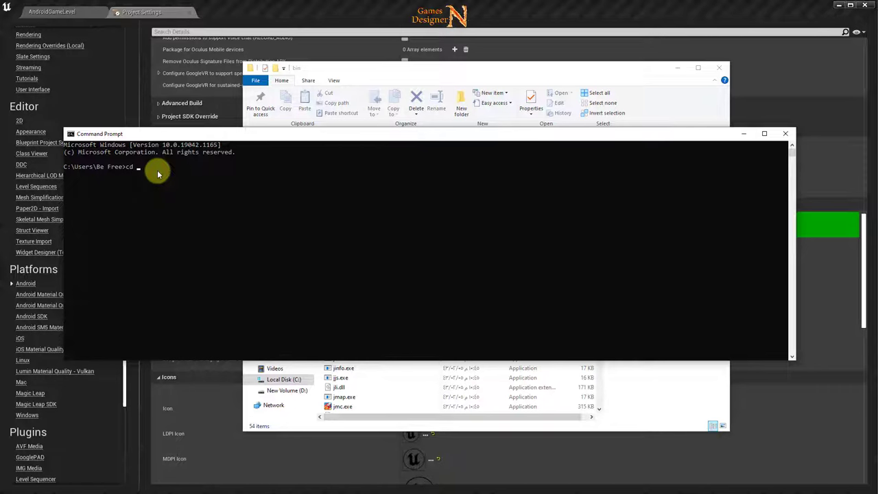
- Change directory to the JDK bin folder and paste the keytool -genkey command from KeyStore.txt
type("C:\\Program Files\\Java\\jdk1.8.0_77\\bin")
key("Return")
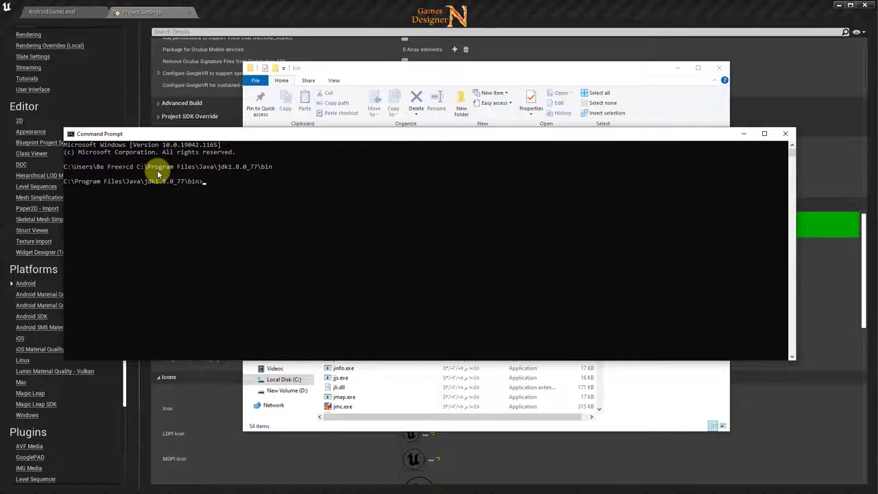
key("alt+Tab")
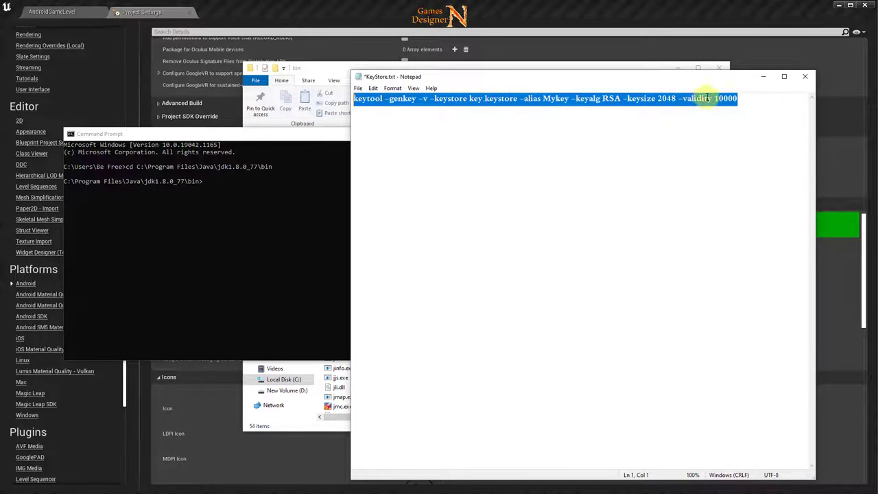
left_click(745, 98)
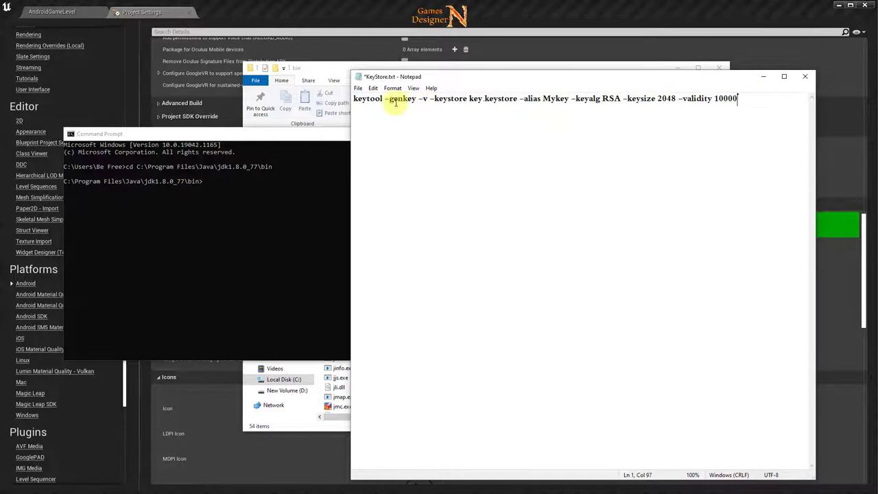
left_click_drag(745, 98, 353, 98)
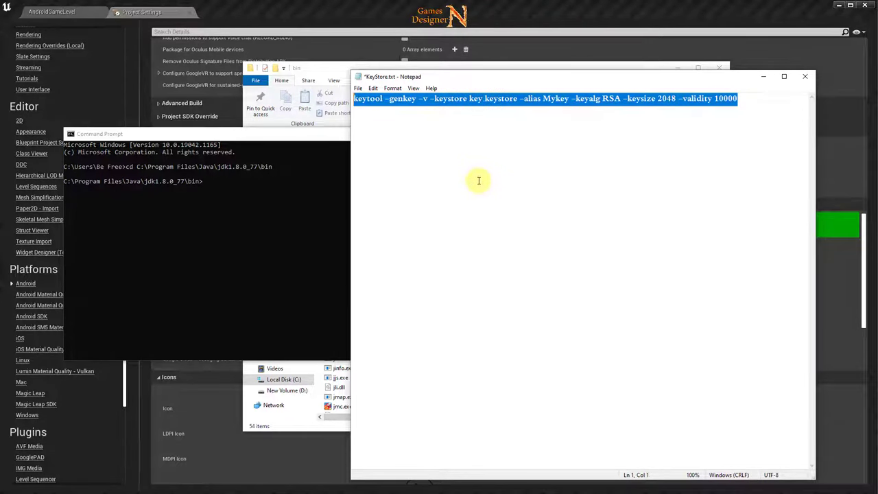
left_click(334, 136)
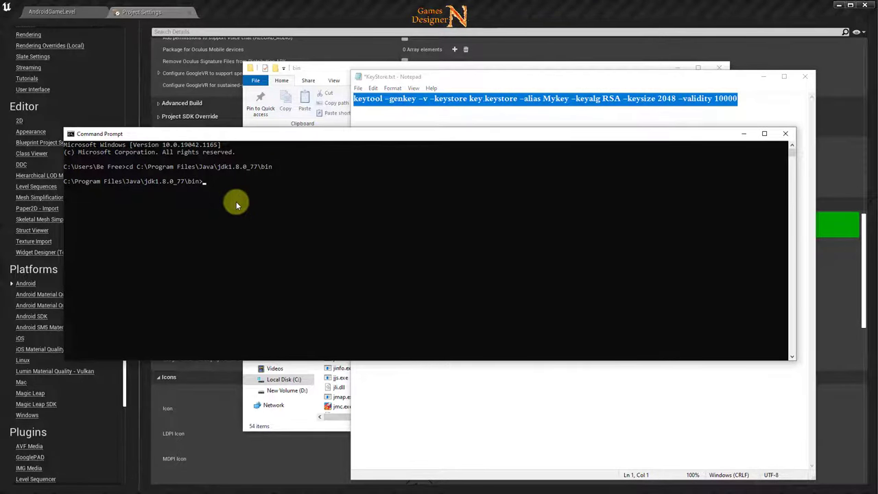
right_click(209, 187)
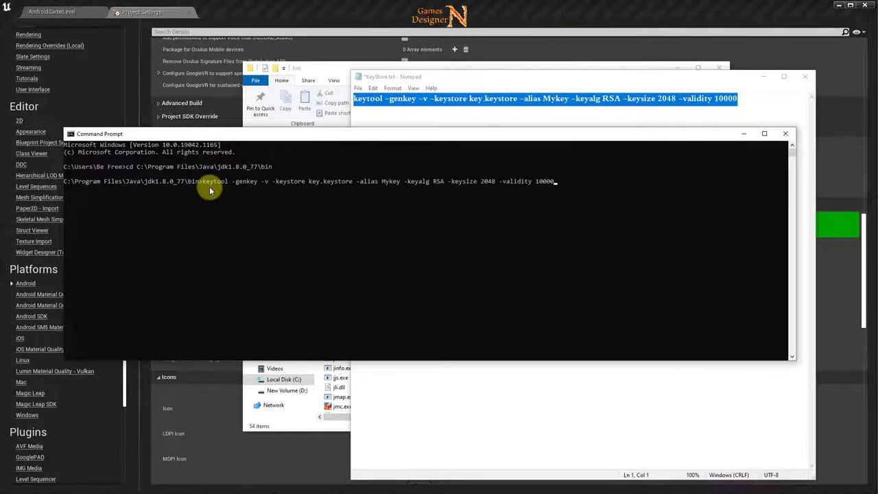
- Run keytool, set the keystore password, name Games Designer, organizational unit GD and organization GD
key("Return")
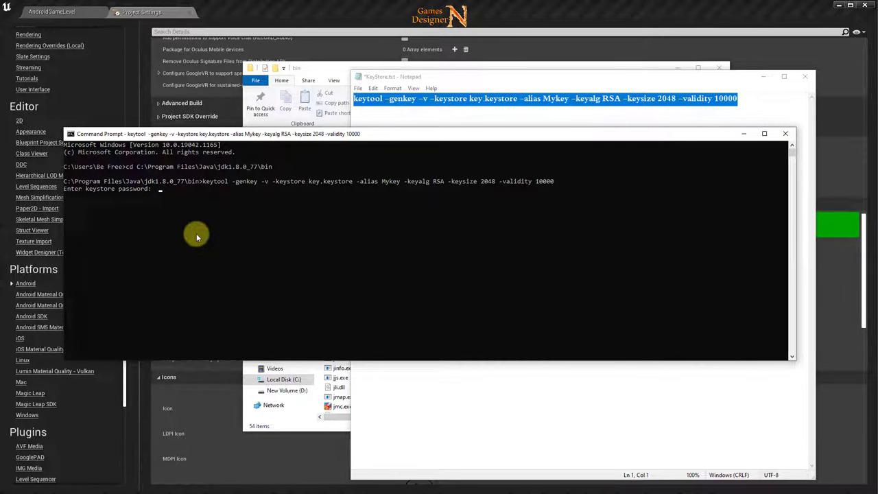
key("Return")
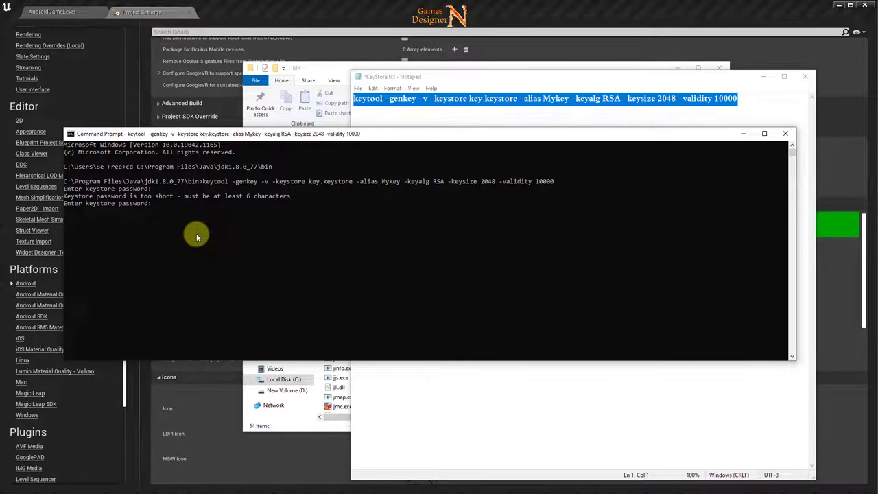
key("Return")
key("Return")
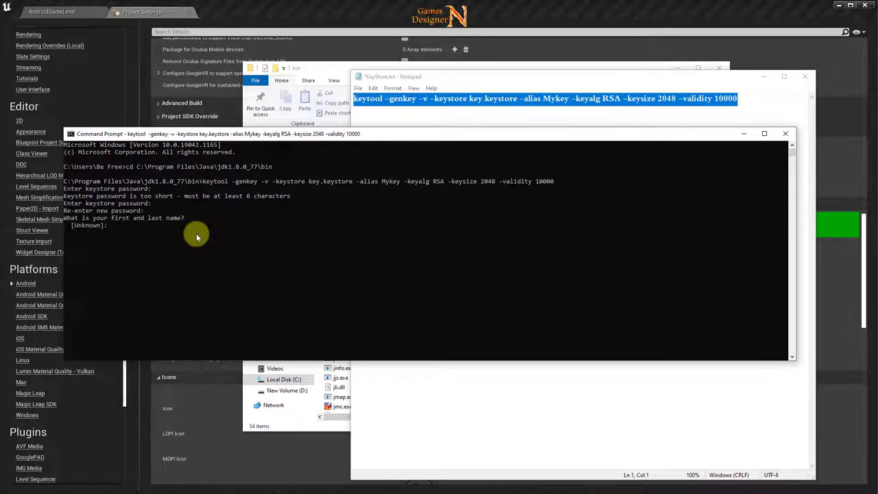
type("Game")
type("s Designer")
key("Return")
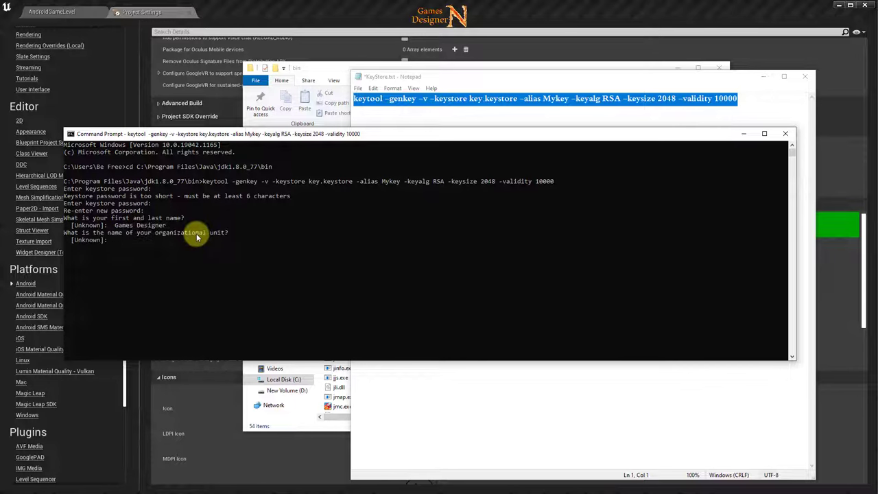
type("G")
type("D")
key("Return")
type("G")
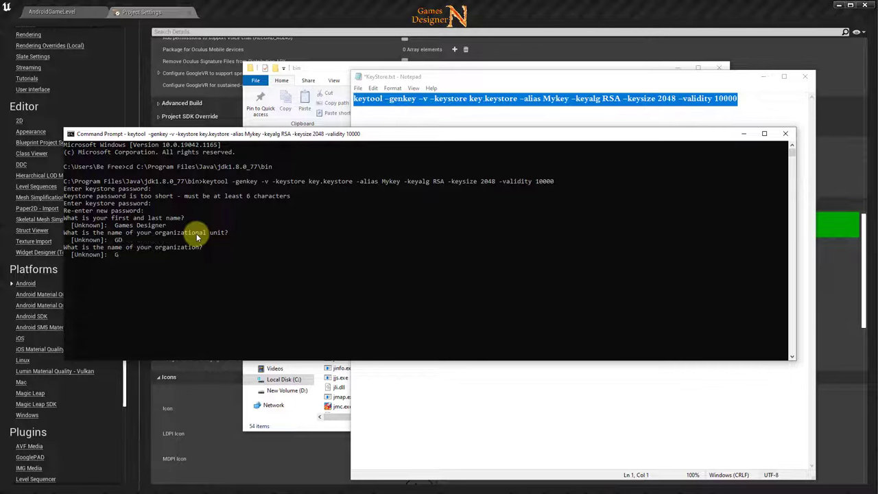
type("D")
key("Return")
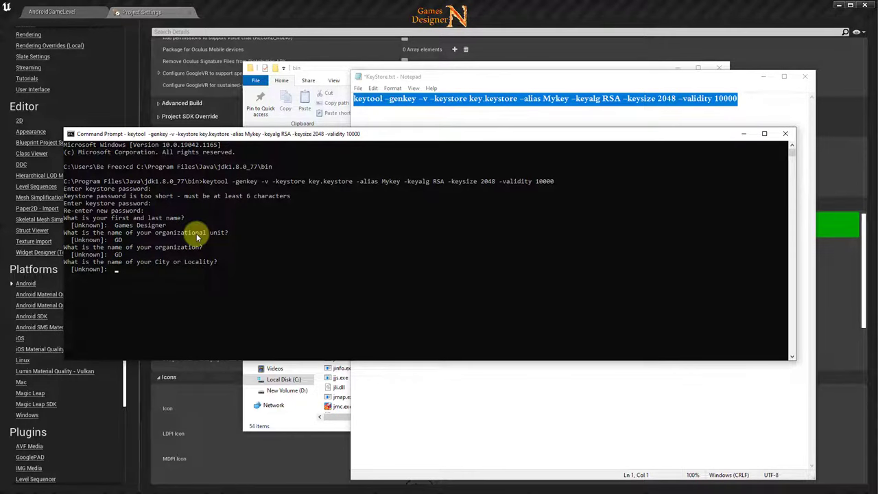
- Enter Riyadh for city and state, country code SA, confirm with yes, and submit the key password
type("Riy")
type("adh")
key("Return")
type("R")
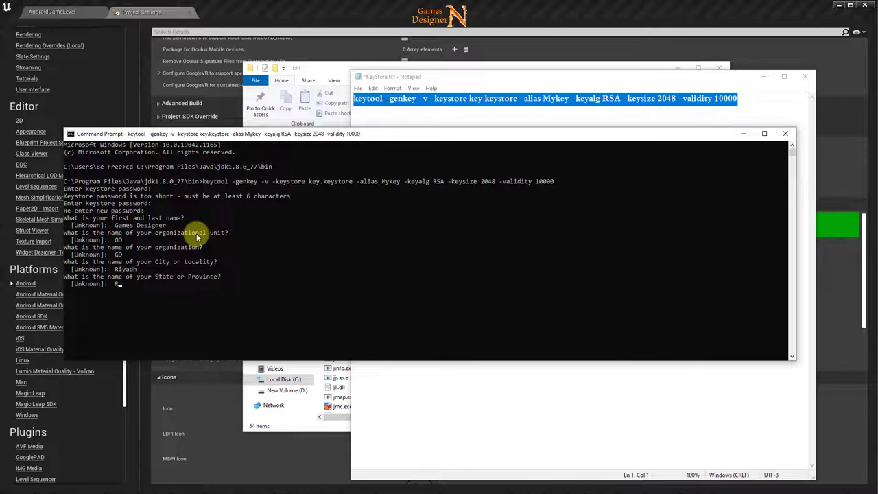
type("iyadh")
key("Return")
type("S")
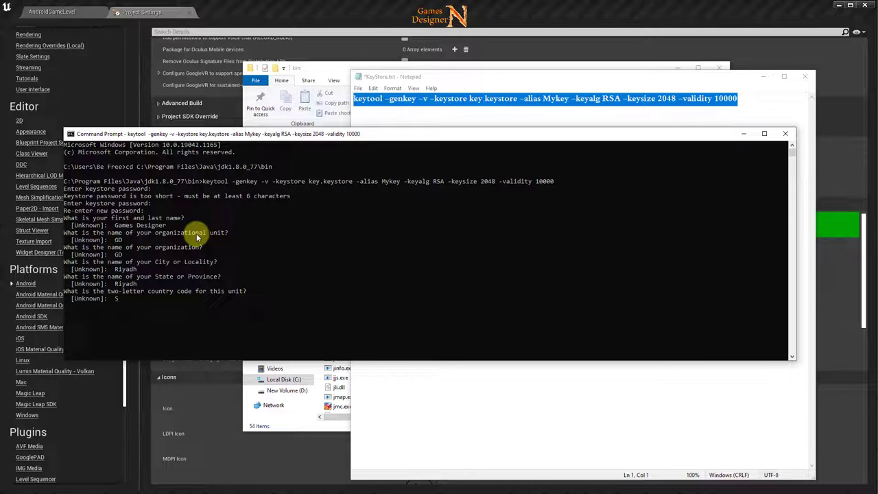
type("A")
key("Return")
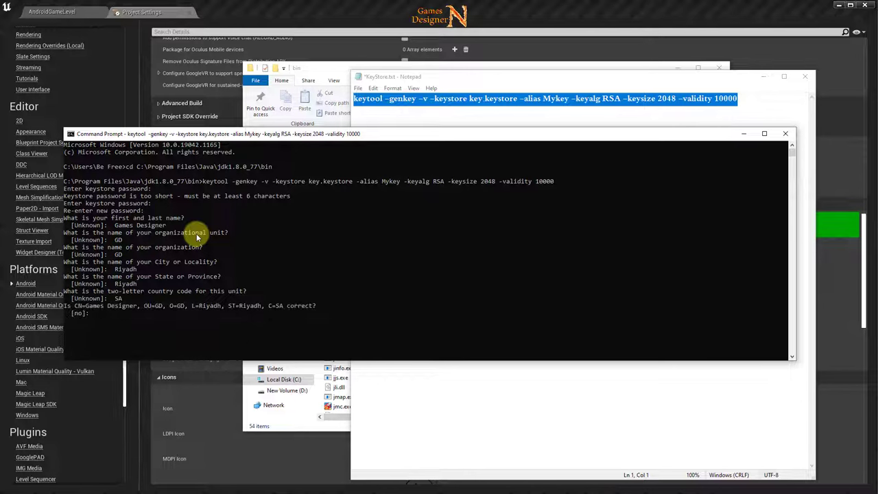
type("ye")
type("s")
key("Return")
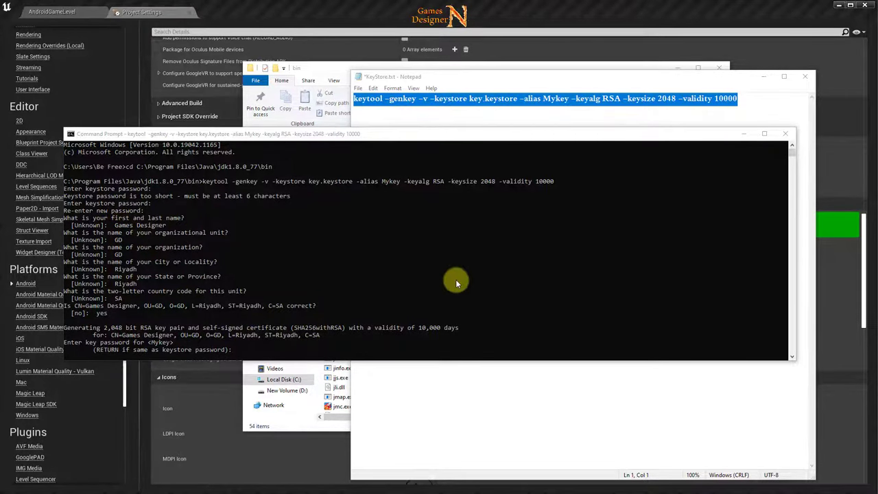
left_click(307, 136)
key("Return")
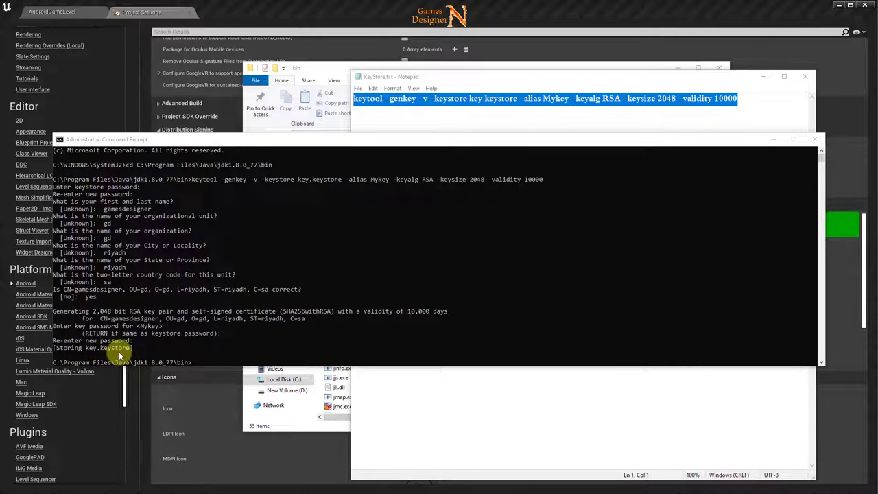
- Close the command and Notepad windows and cut key.keystore from the JDK bin folder
left_click(774, 140)
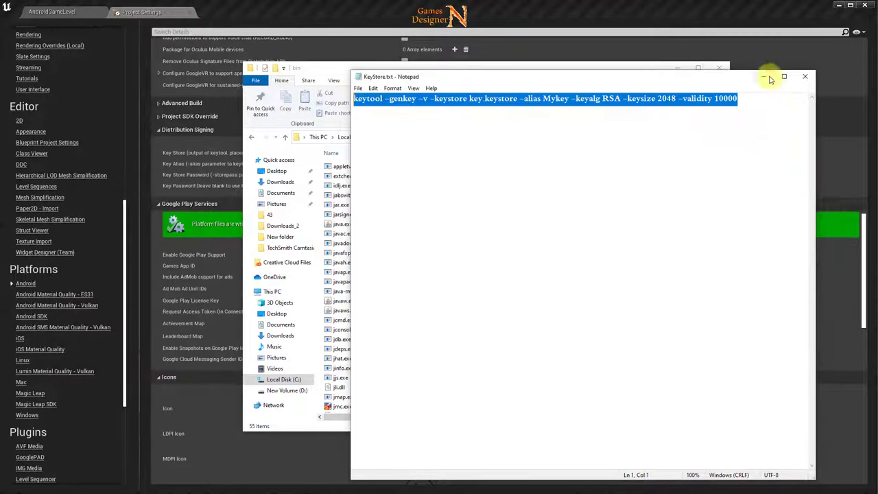
left_click(802, 76)
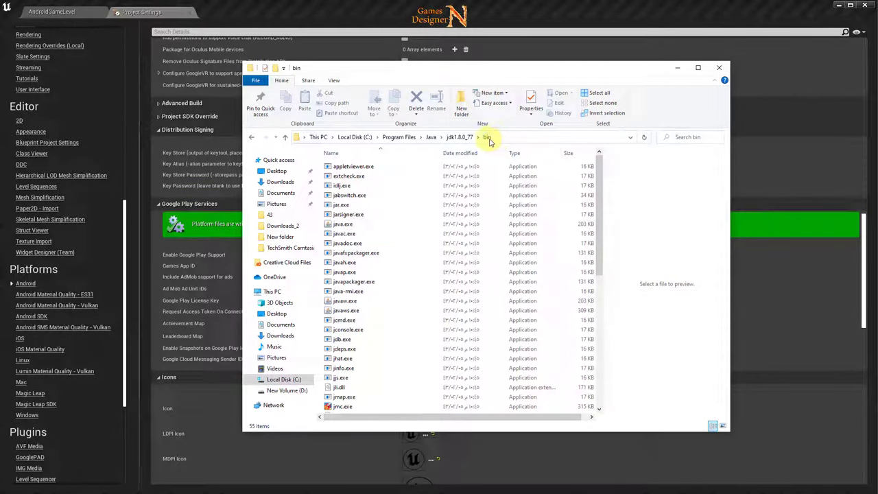
left_click_drag(601, 221, 605, 301)
left_click(351, 326)
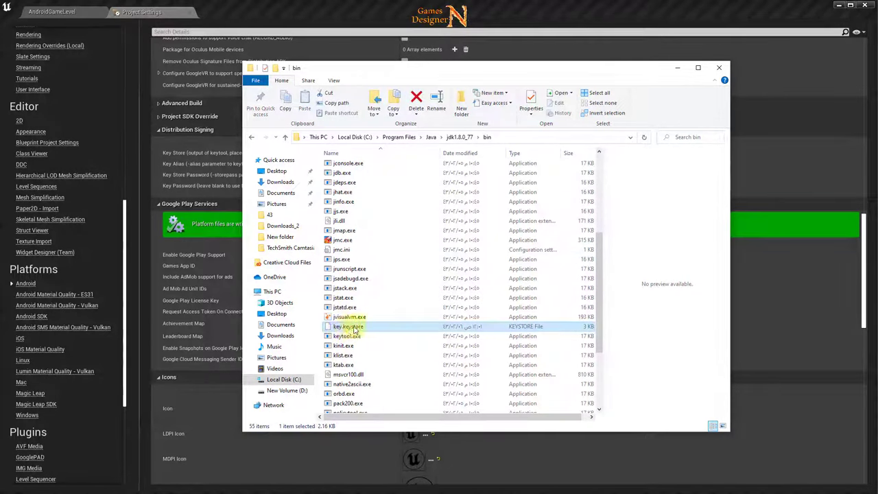
right_click(356, 331)
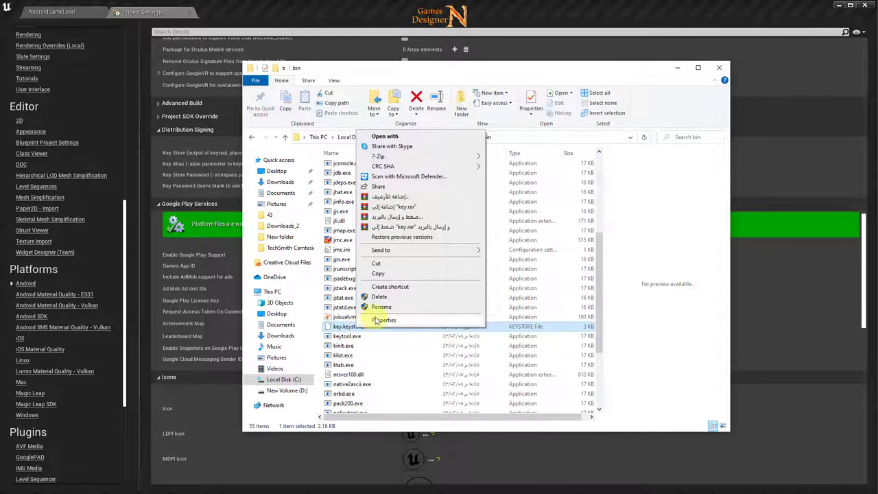
left_click(376, 263)
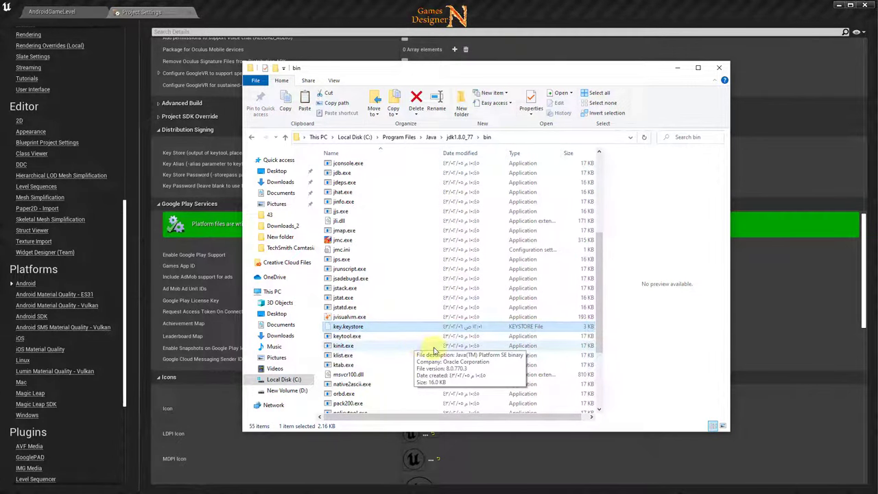
- Navigate to D:\Unreal_Engine_Projects\AndroidGame\Build\Android
left_click(354, 137)
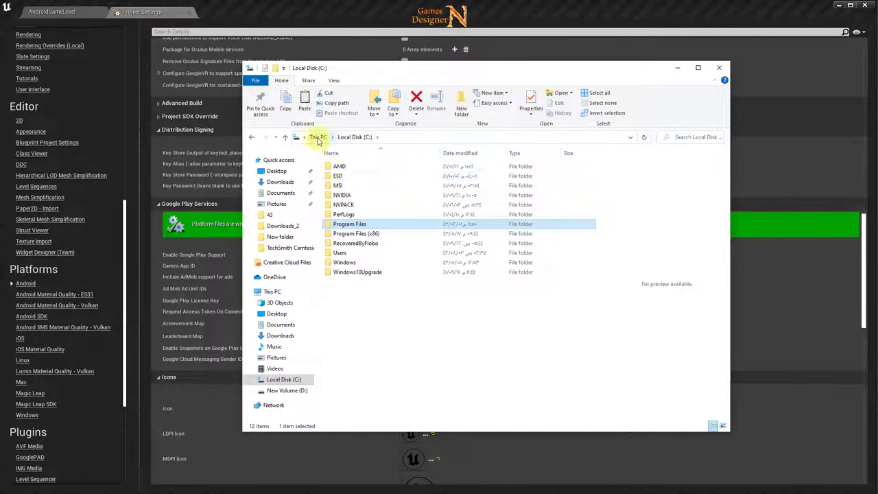
left_click(317, 140)
double_click(490, 292)
double_click(431, 220)
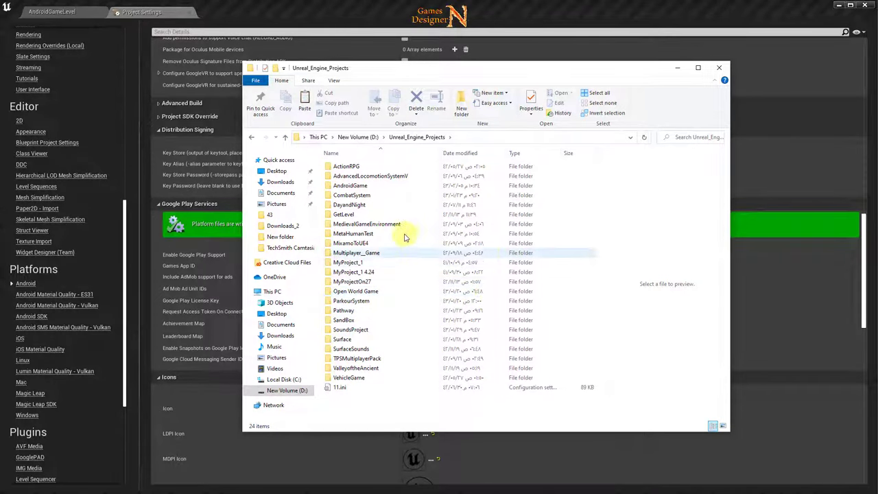
double_click(351, 186)
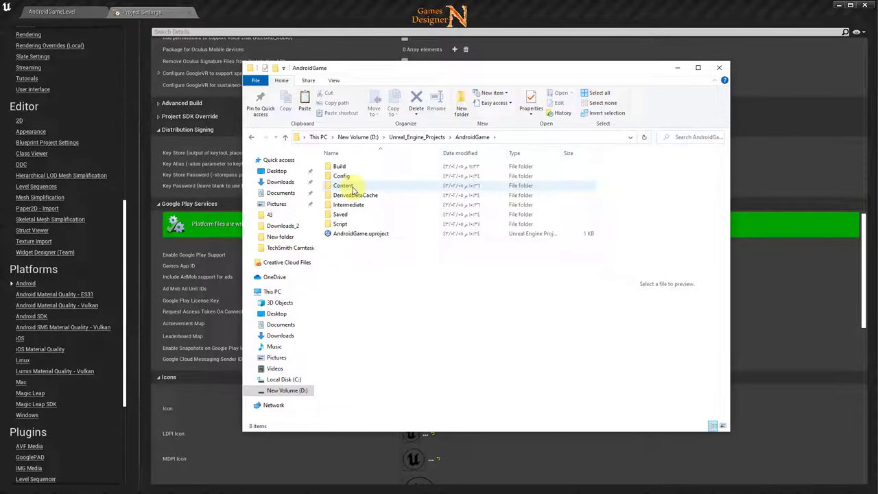
double_click(341, 168)
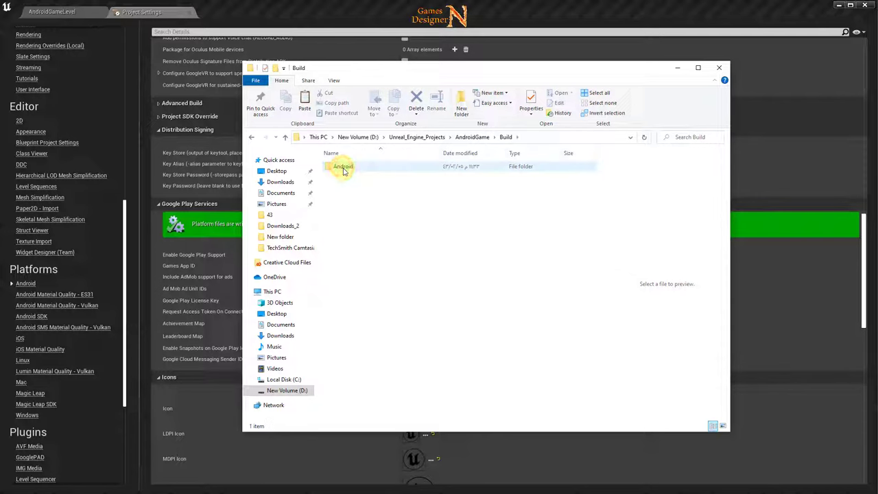
double_click(349, 169)
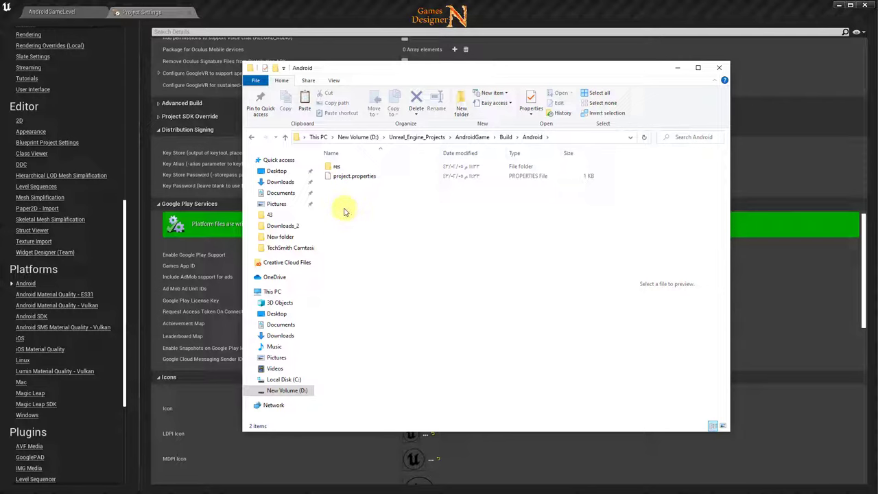
- Paste key.keystore into the Android folder, allow the move, and close File Explorer
right_click(345, 212)
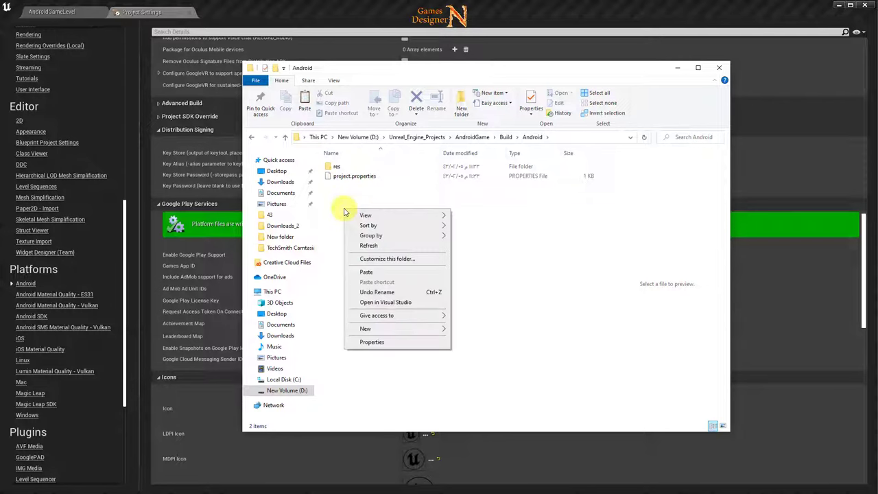
left_click(369, 272)
left_click(4, 194)
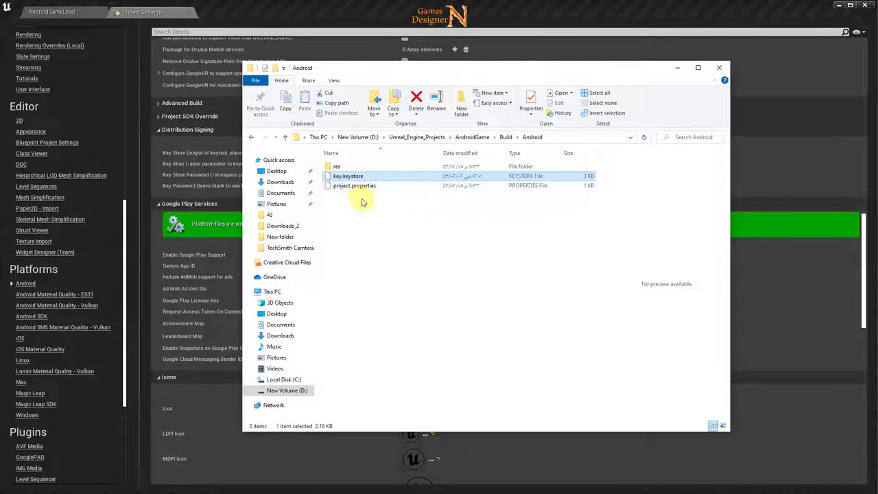
left_click(720, 71)
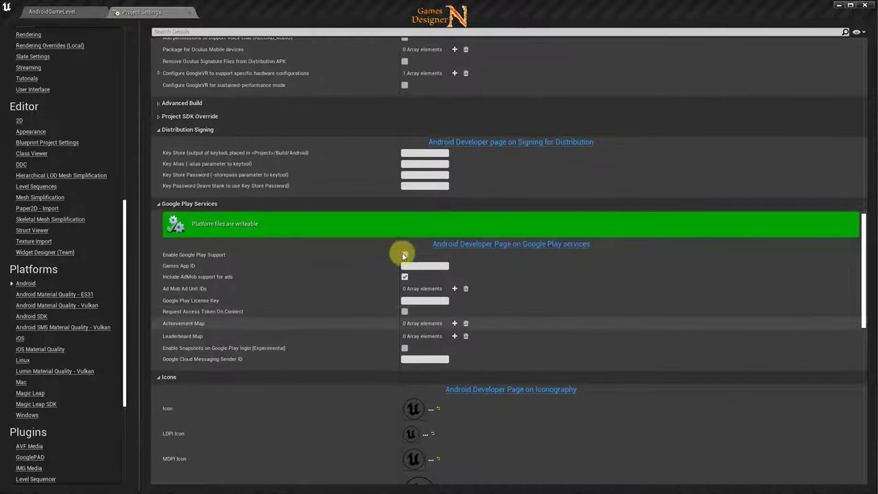
- Set the Distribution Signing Key Store to key.keystore and the Key Alias to Mykey
scroll(274, 199, "up", 1)
scroll(243, 194, "up", 1)
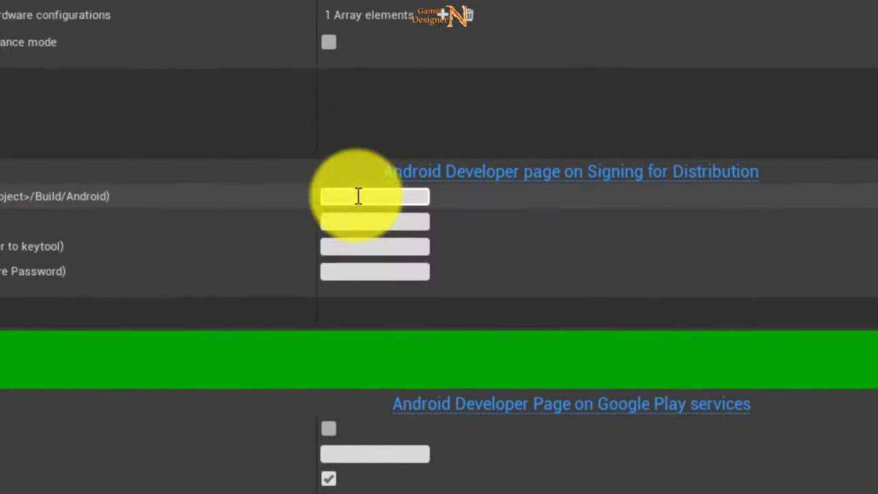
left_click(416, 182)
type("key.keystore")
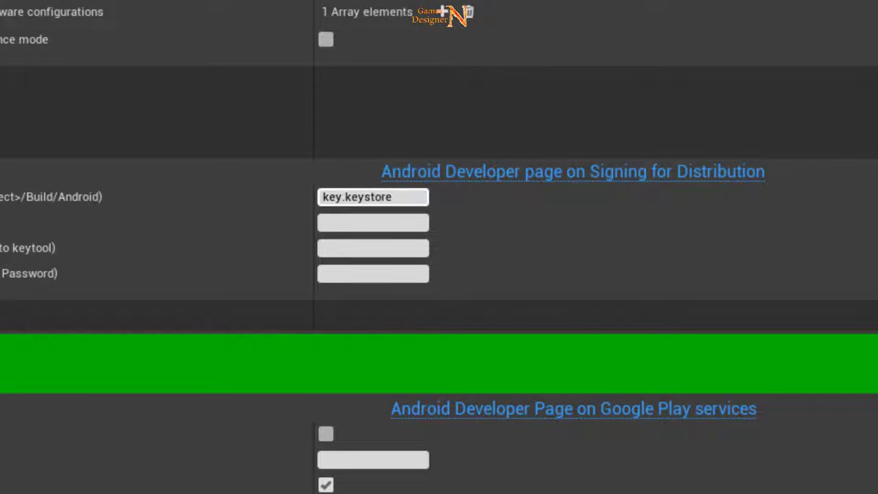
left_click(372, 222)
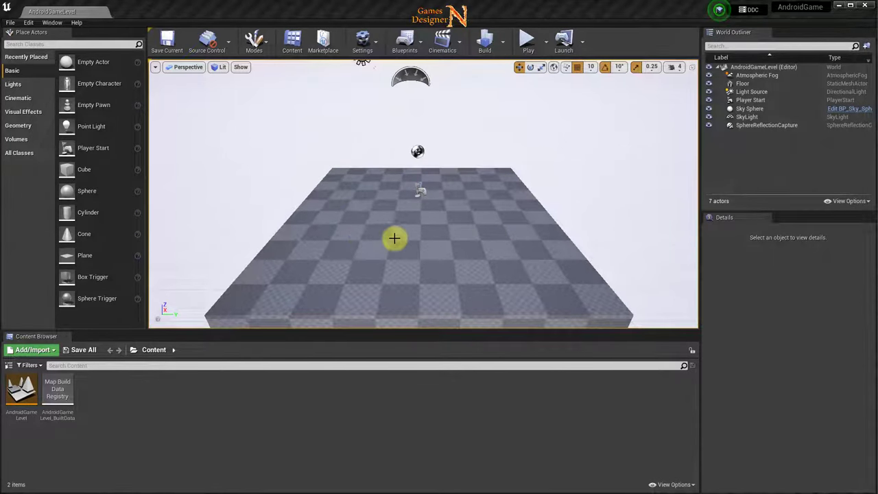
- In Packaging Settings choose Shipping, tick Full Rebuild and For Distribution, then close the settings tab
left_click(10, 23)
mouse_move(45, 172)
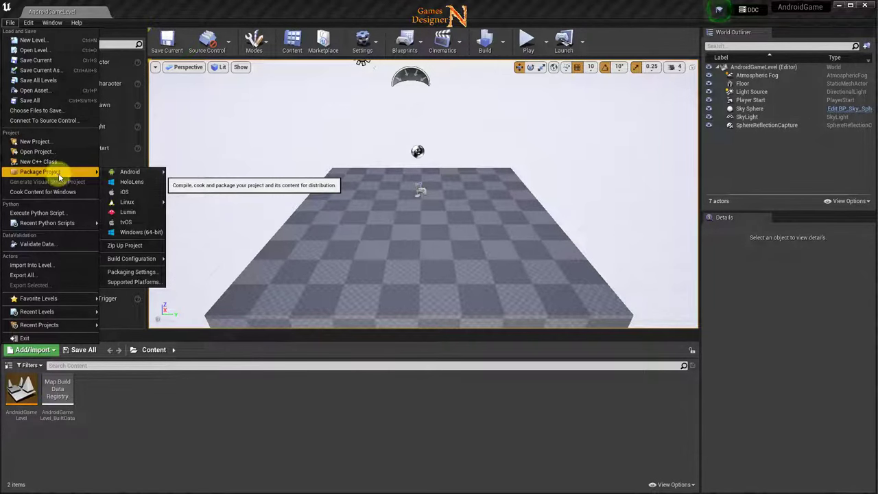
mouse_move(130, 258)
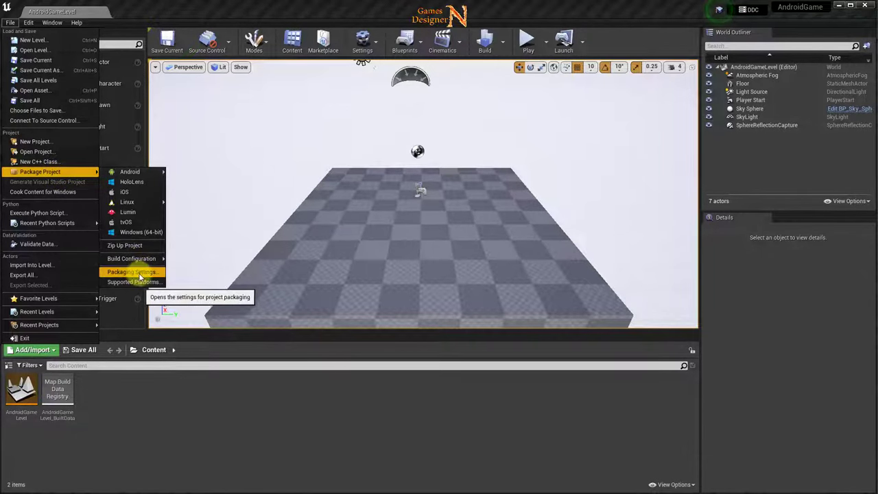
left_click(137, 273)
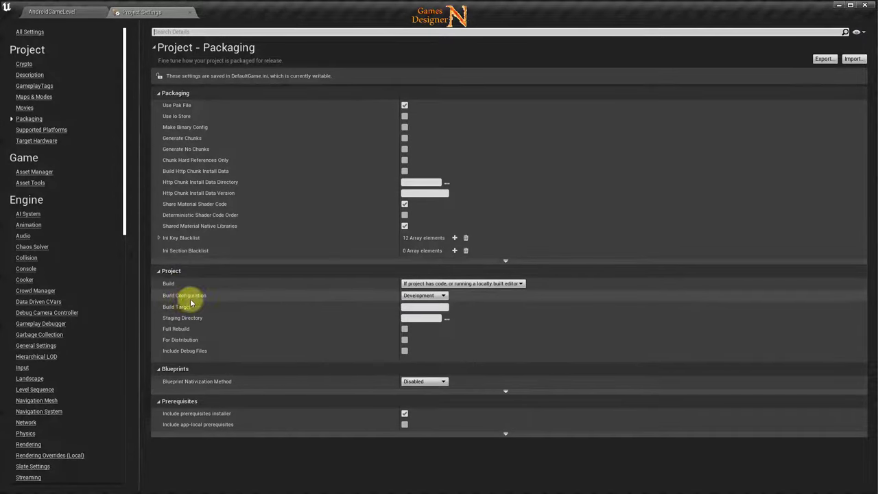
left_click(435, 296)
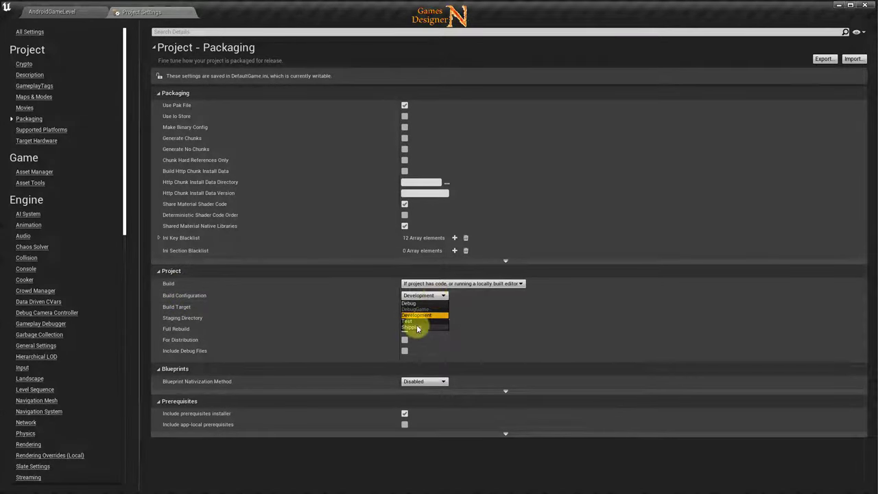
left_click(414, 328)
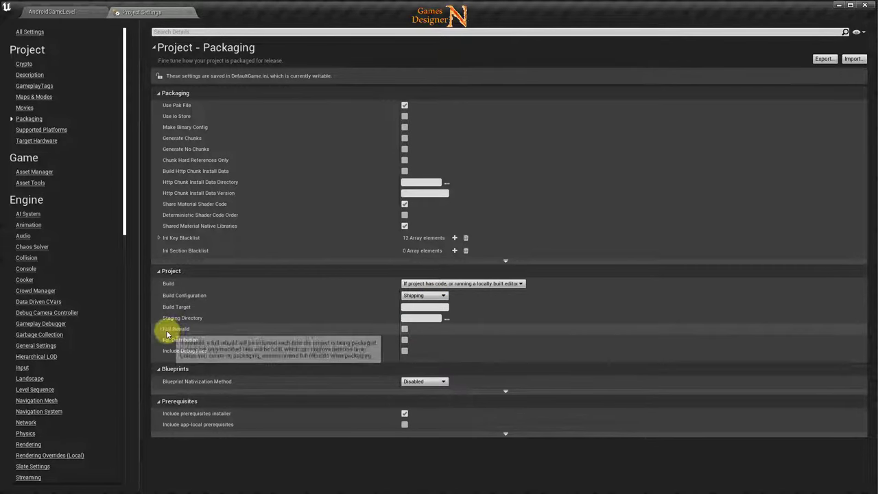
left_click(404, 329)
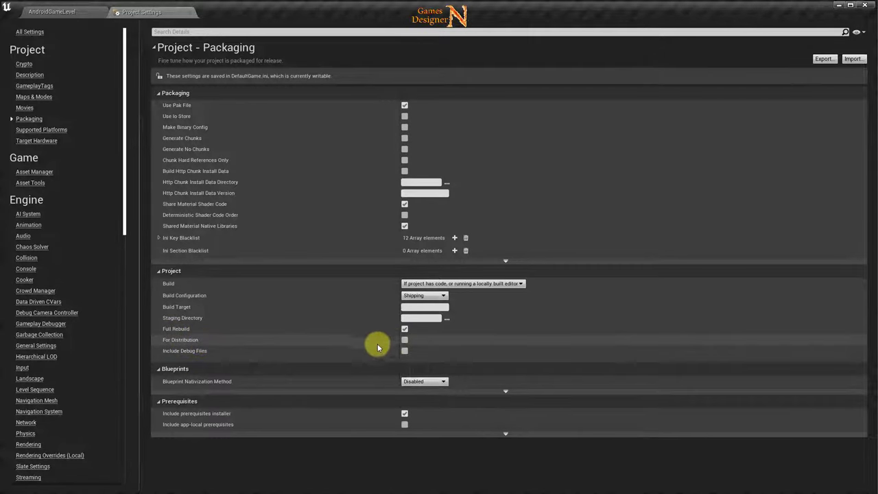
left_click(404, 341)
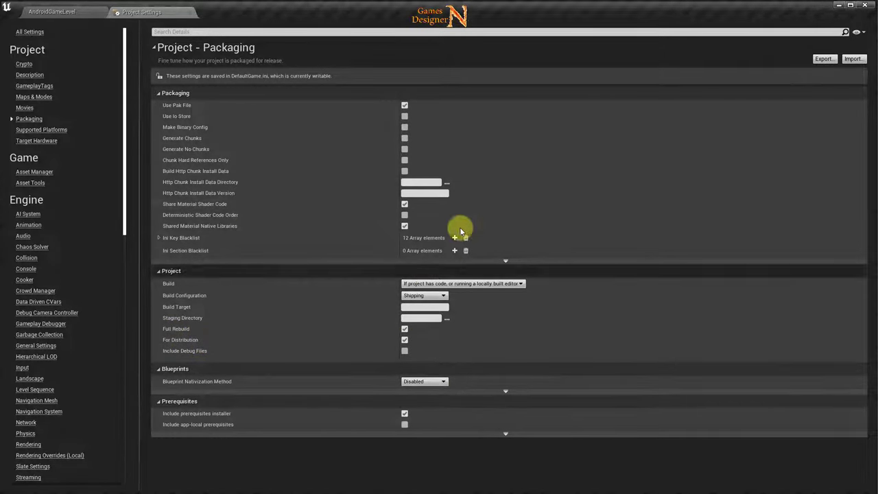
left_click(190, 13)
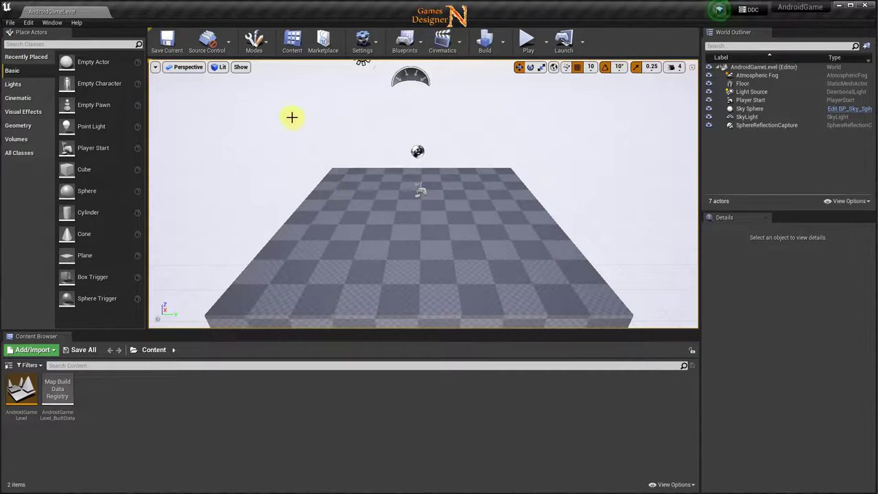
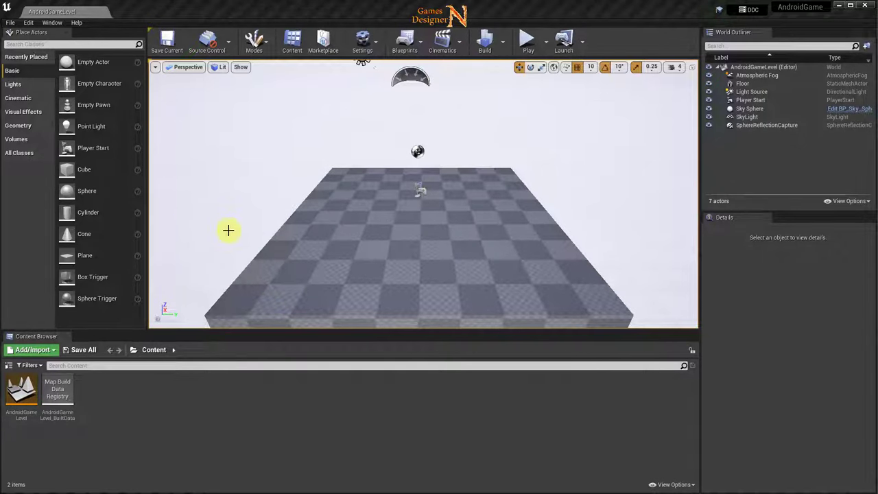
- Start packaging AndroidGame as Android (ASTC) and move the output folder dialog into view
left_click(10, 24)
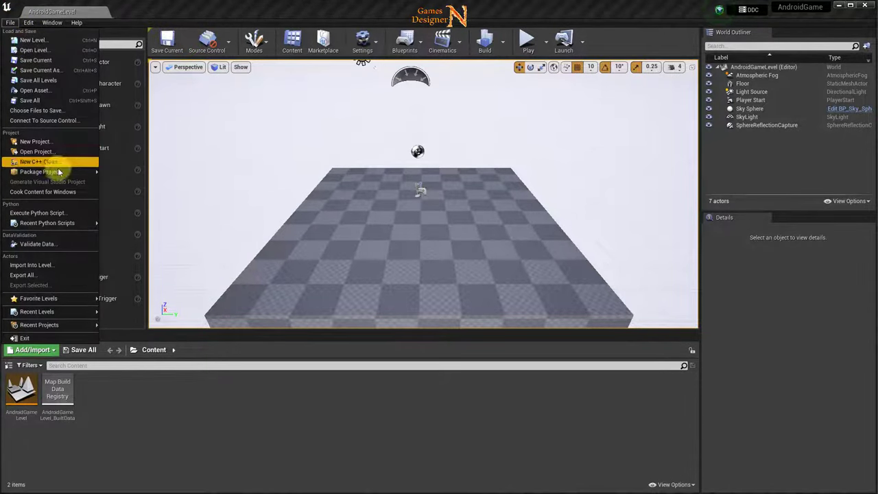
mouse_move(52, 175)
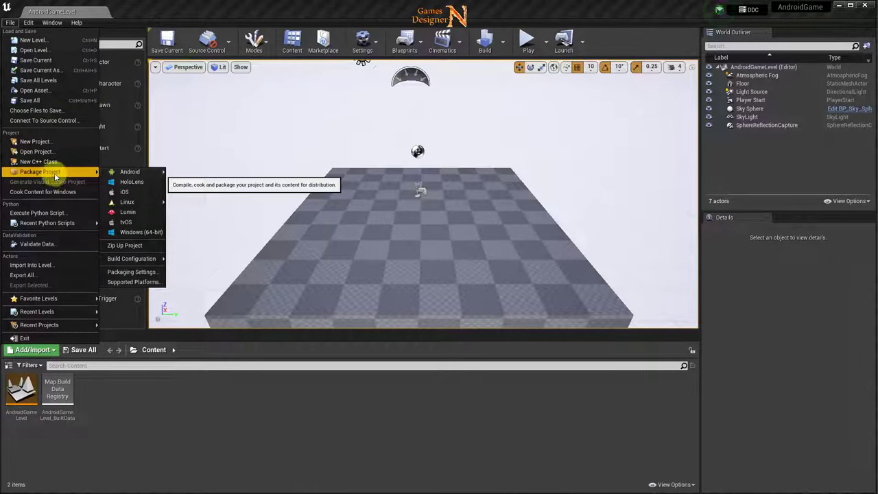
mouse_move(145, 177)
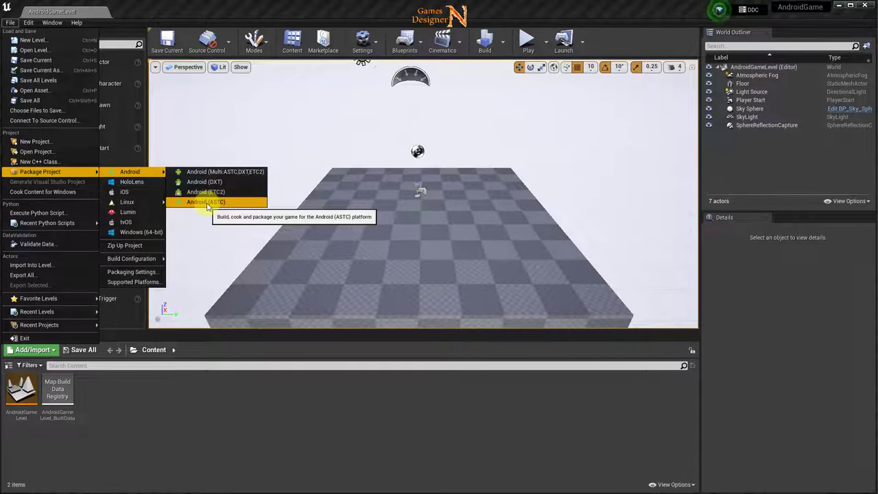
left_click(206, 203)
mouse_move(177, 9)
left_mouse_down()
mouse_move(273, 51)
mouse_move(333, 105)
left_mouse_up()
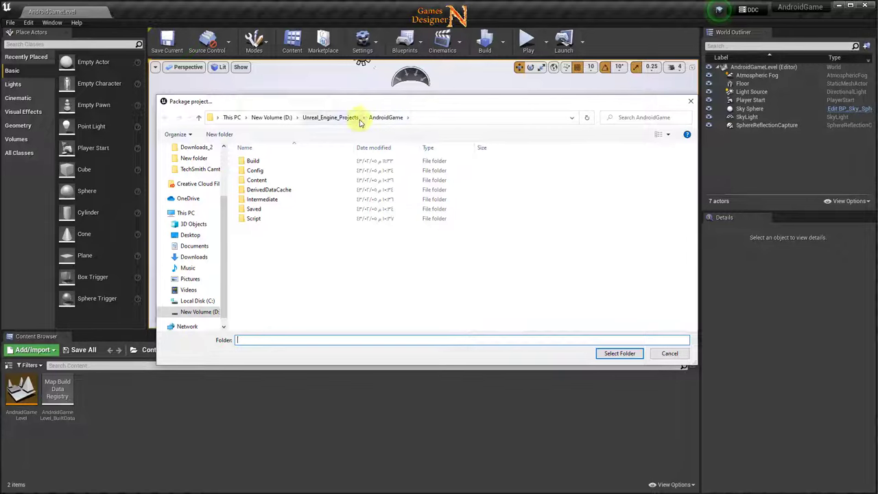
- Create a new folder inside AndroidGame for the packaged build
left_click(220, 135)
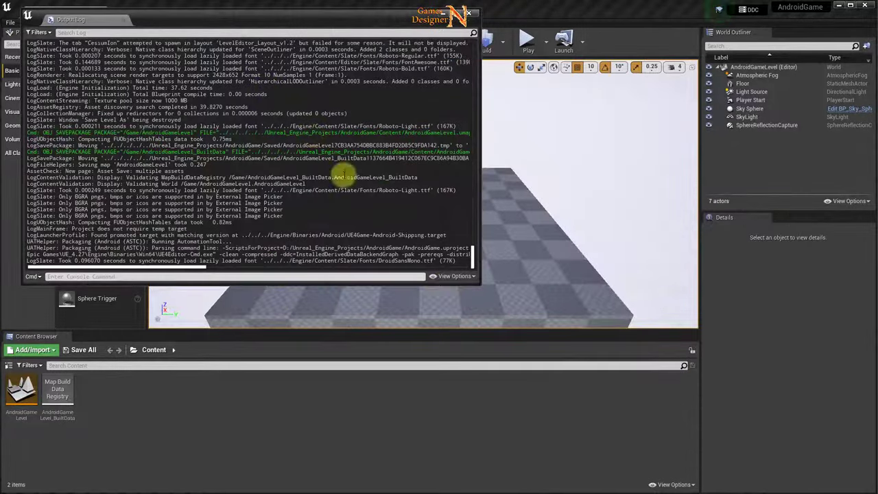
- Enlarge the Output Log, allow the packager through the firewall, and close the log after BUILD FAILED
left_click_drag(480, 284, 839, 470)
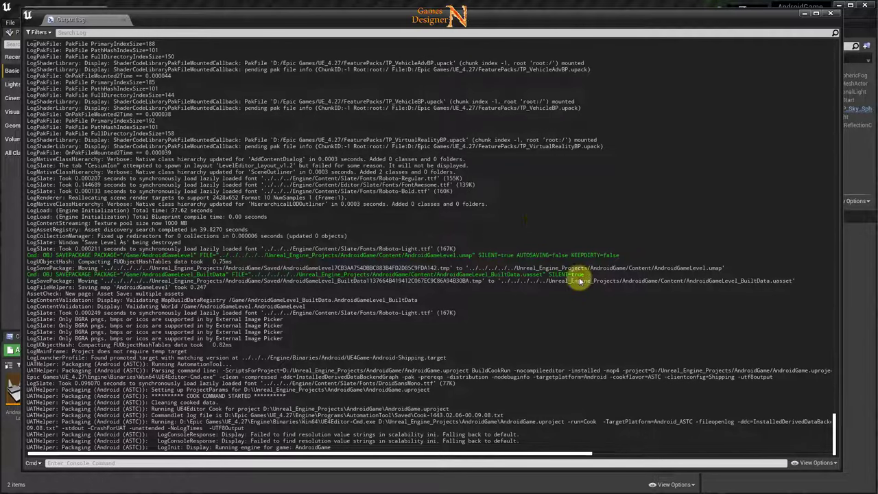
left_click(620, 336)
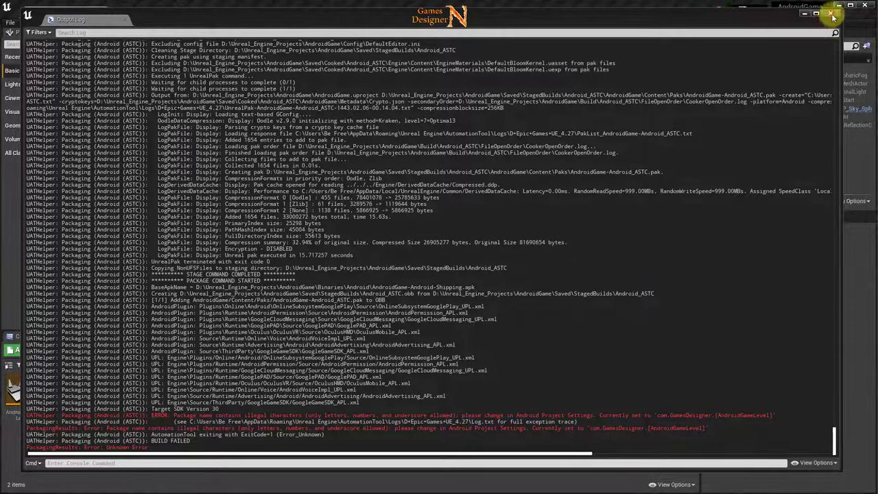
left_click(830, 13)
- Open Project Settings at the Android platform page
left_click(28, 22)
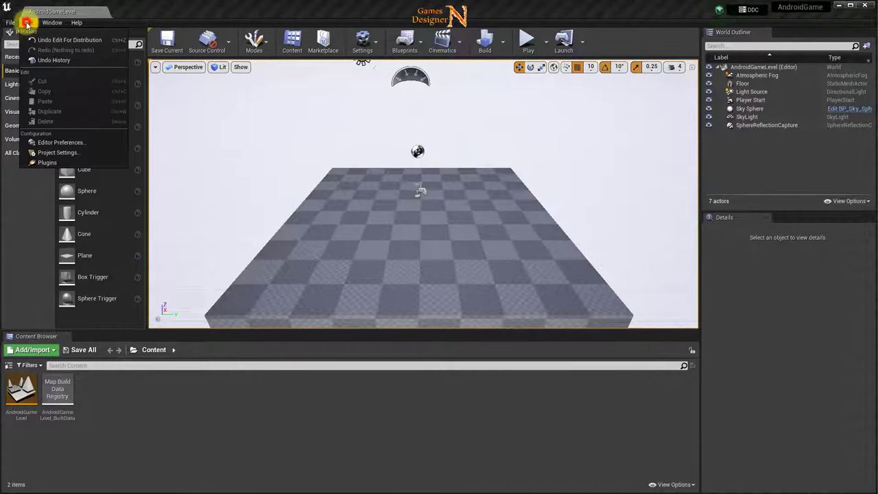
left_click(60, 154)
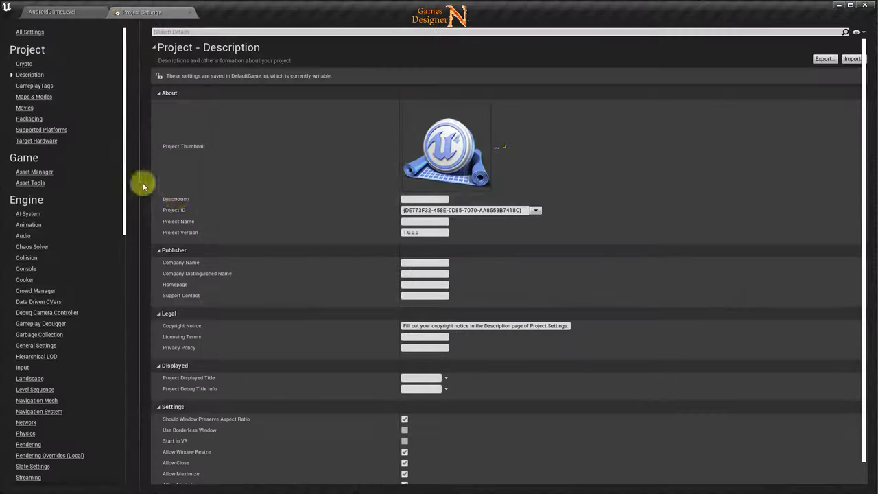
scroll(44, 262, "down", 4)
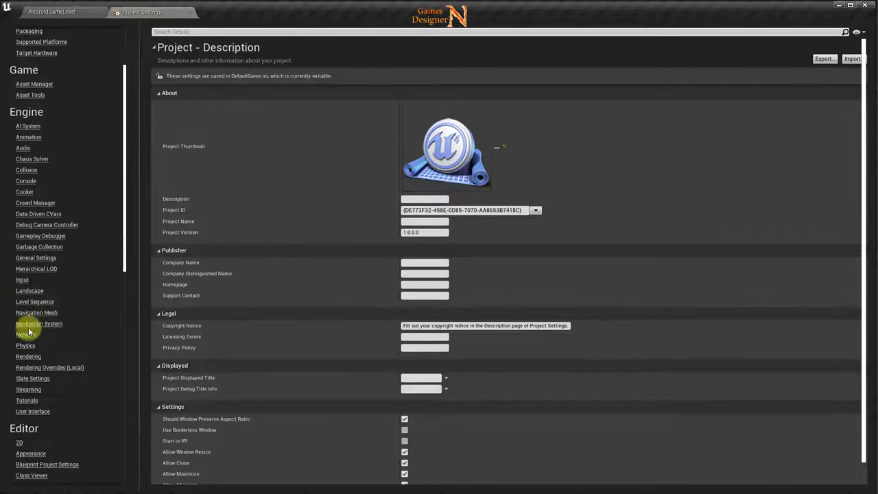
scroll(40, 327, "down", 5)
scroll(40, 328, "down", 5)
scroll(58, 313, "down", 2)
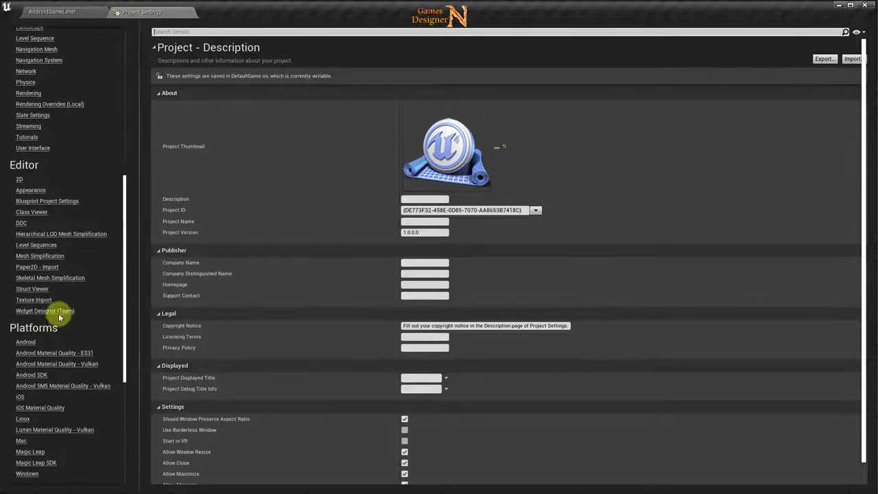
left_click(31, 345)
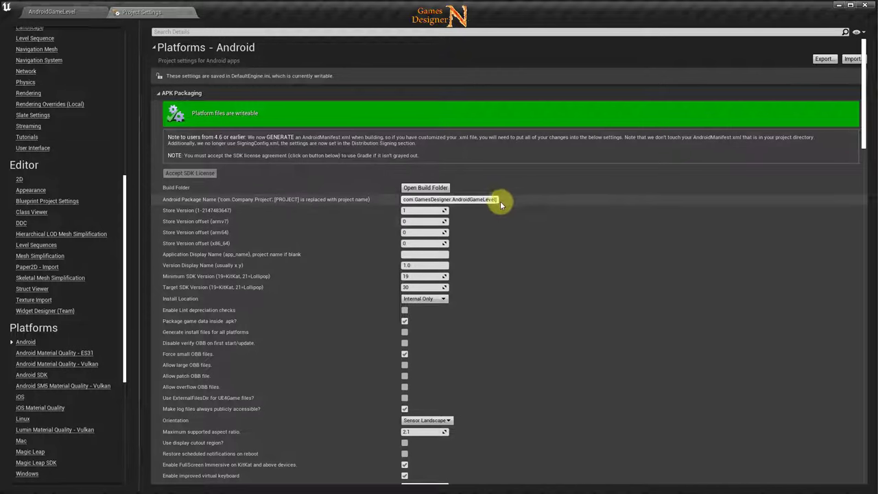
- Change the Android package name to com.GamesDesigner.AndroidGame and close Project Settings
key("BackSpace")
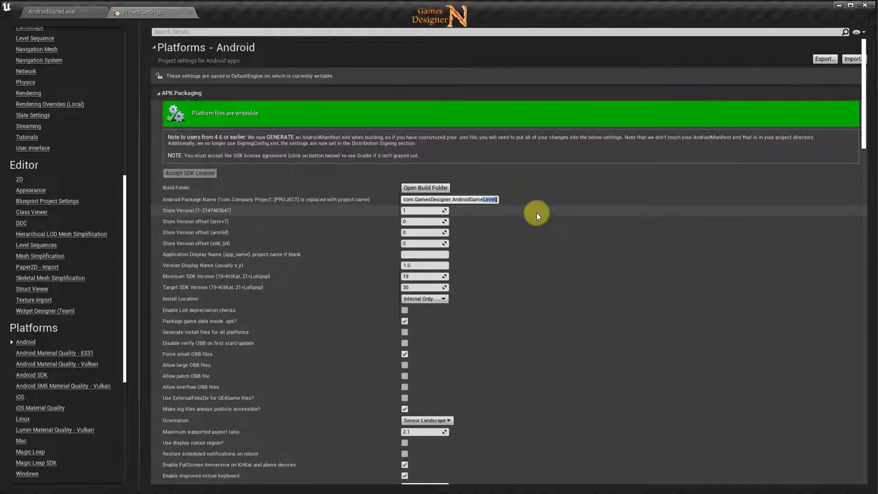
key("BackSpace")
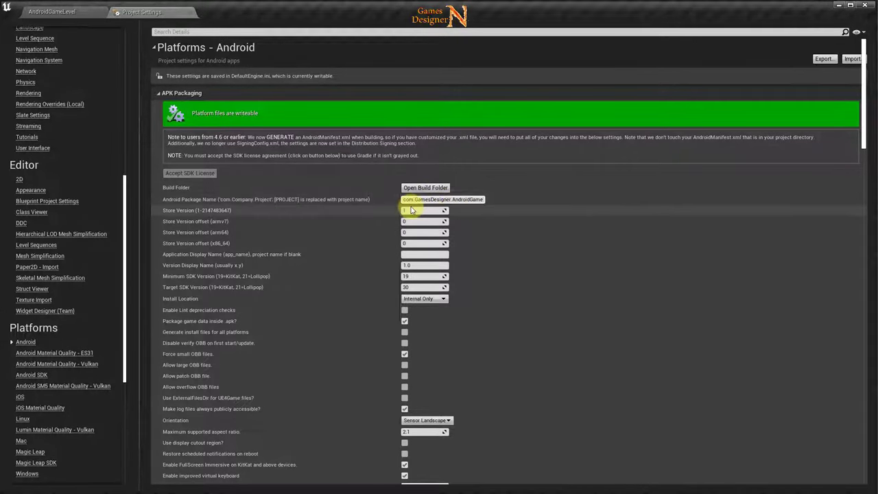
left_click(462, 199)
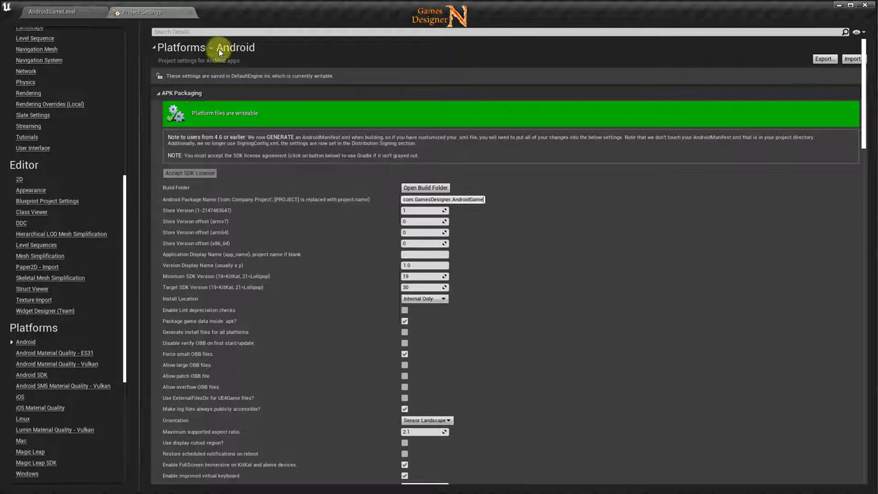
left_click(190, 14)
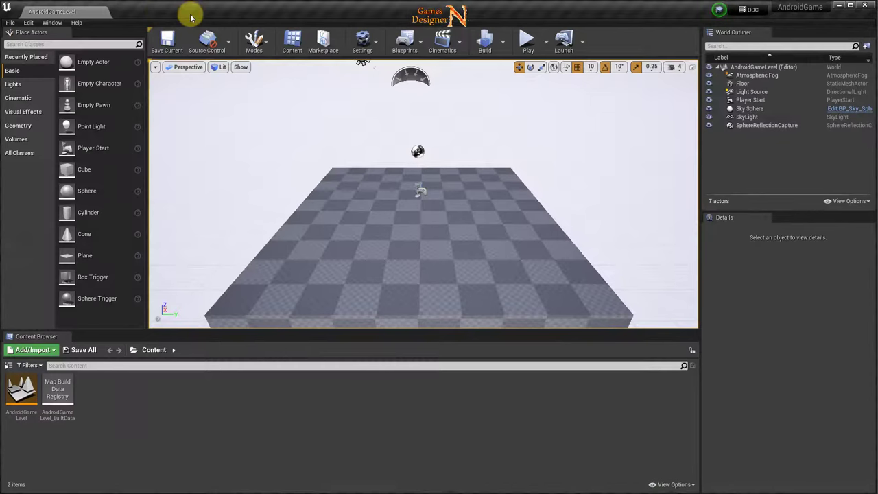
- Repackage AndroidGame for Android (ASTC) into the Android_ASTC output folder
left_click(10, 23)
mouse_move(59, 172)
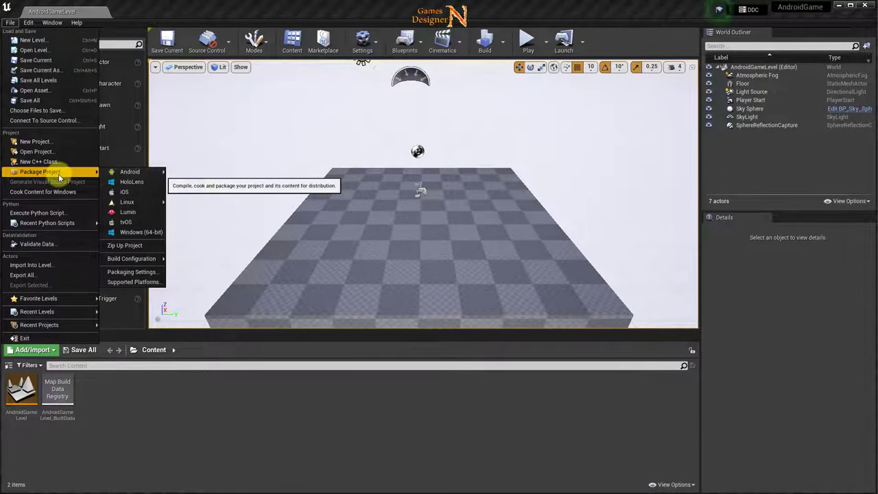
mouse_move(142, 174)
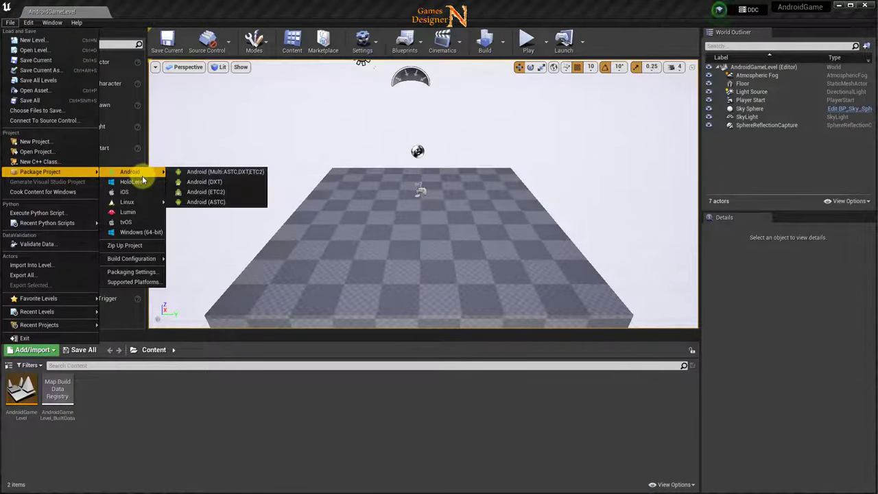
left_click(206, 202)
left_click(272, 163)
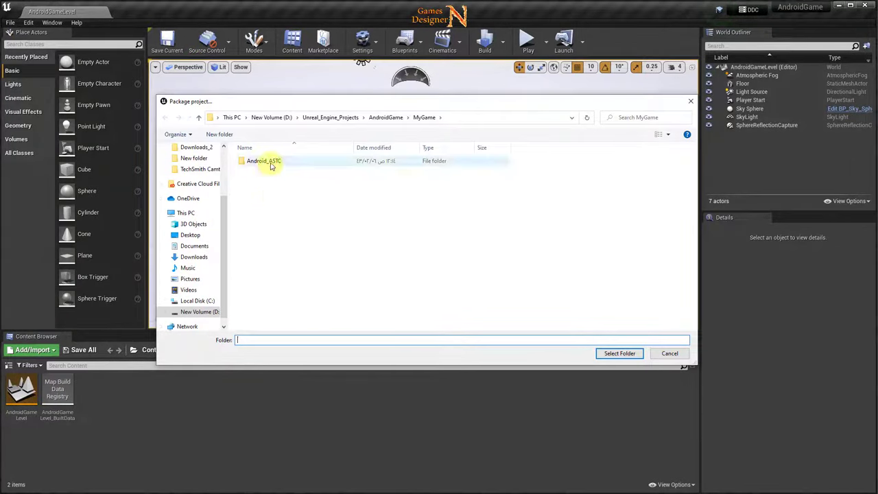
left_click(619, 353)
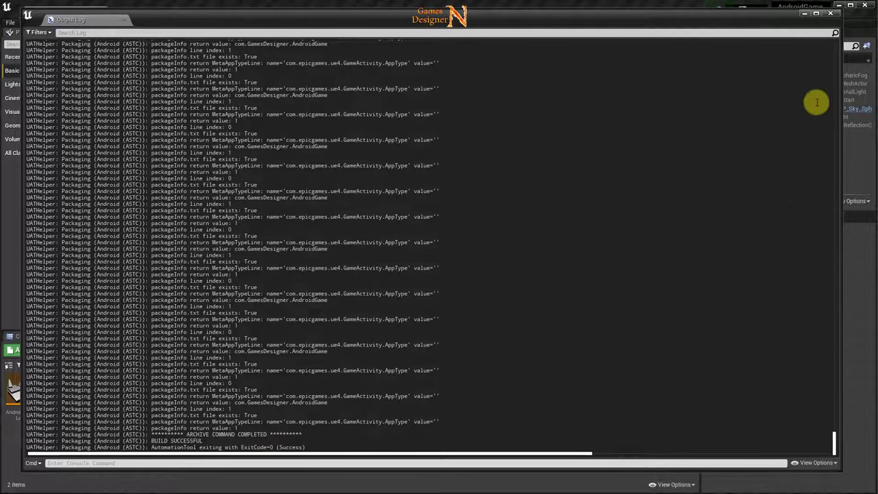
- Close the Output Log and open the MyGame\Android_ASTC output folder in File Explorer
left_click(832, 15)
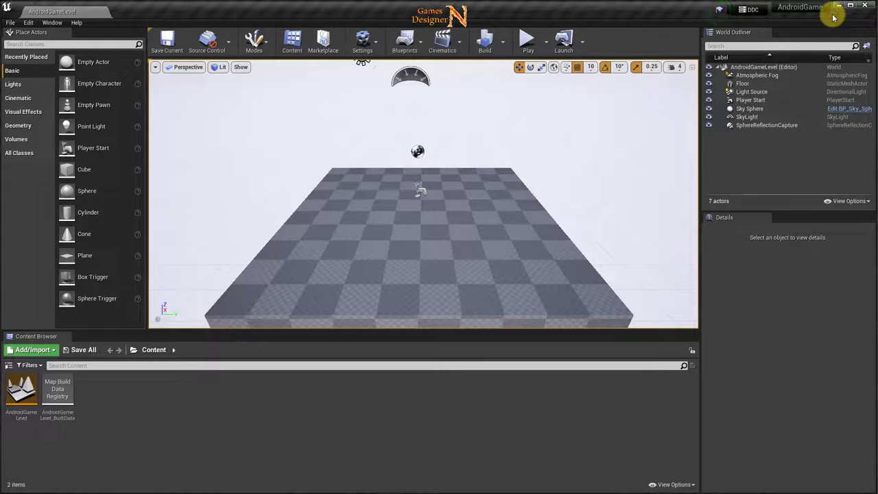
left_click(347, 228)
double_click(348, 228)
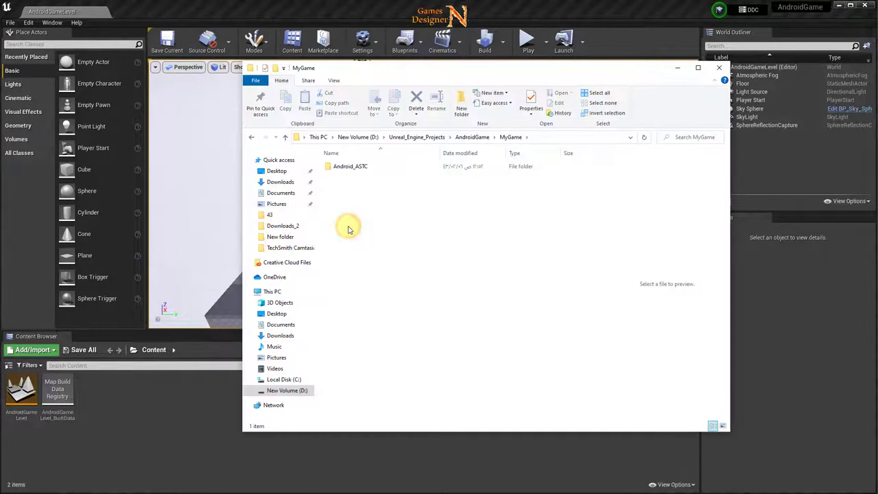
double_click(343, 170)
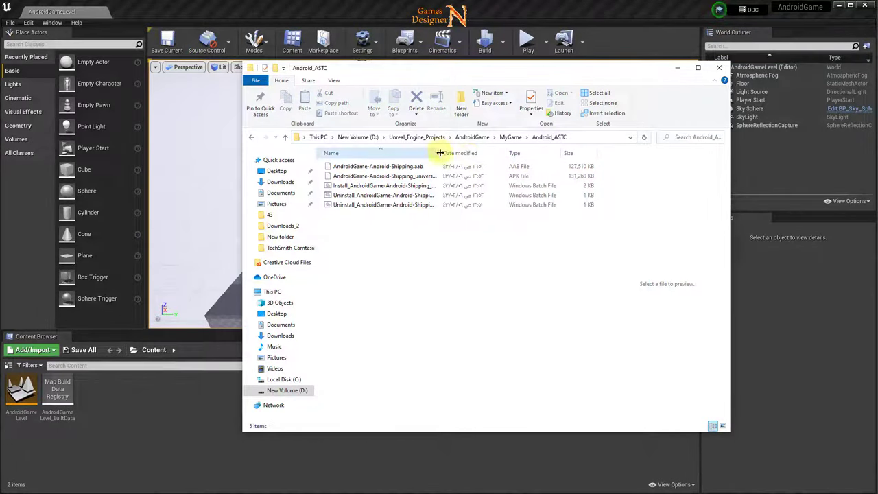
- Widen the Name column to show full file names and select the universal APK to check its size
left_click_drag(440, 152, 488, 152)
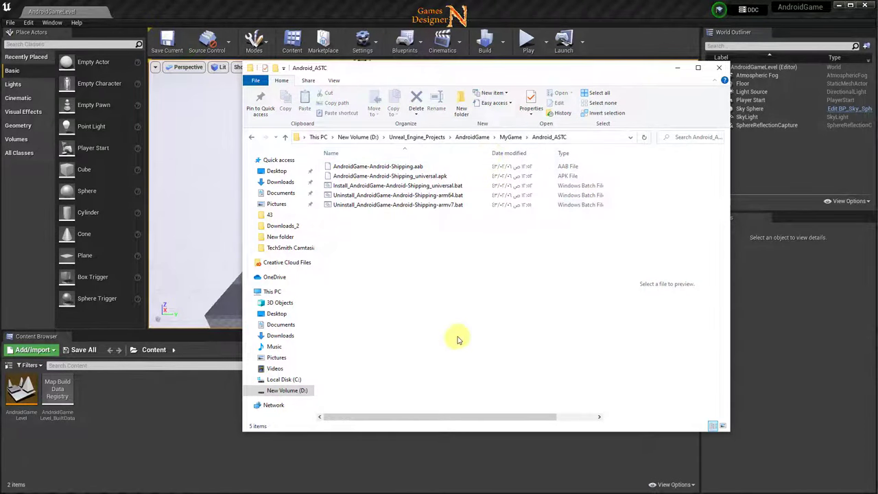
left_click_drag(418, 417, 471, 420)
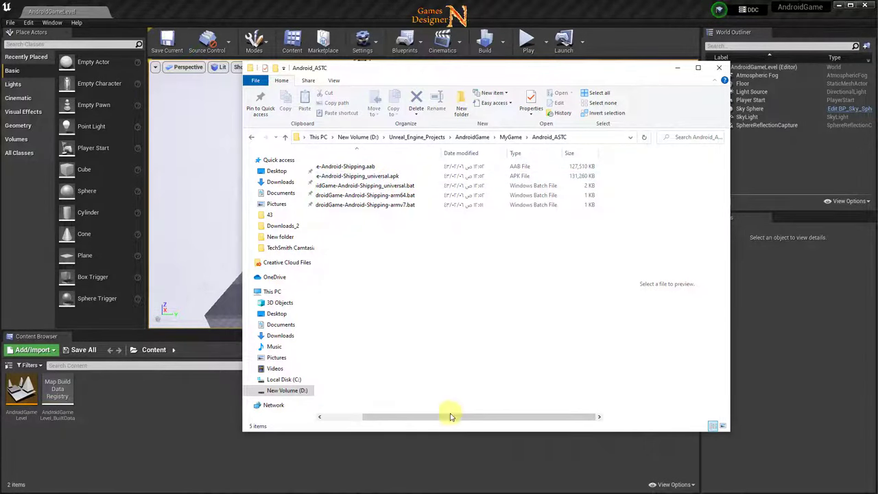
left_click_drag(451, 417, 414, 417)
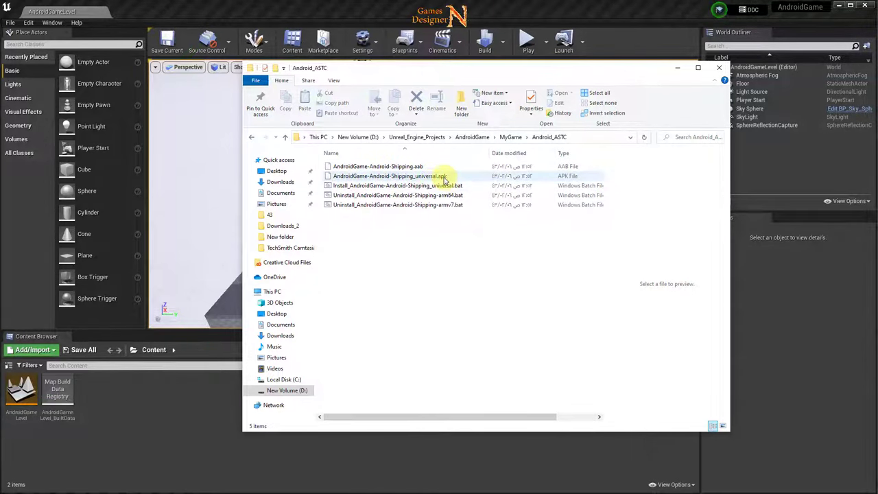
mouse_move(441, 417)
left_mouse_down()
mouse_move(495, 419)
mouse_move(435, 418)
left_mouse_up()
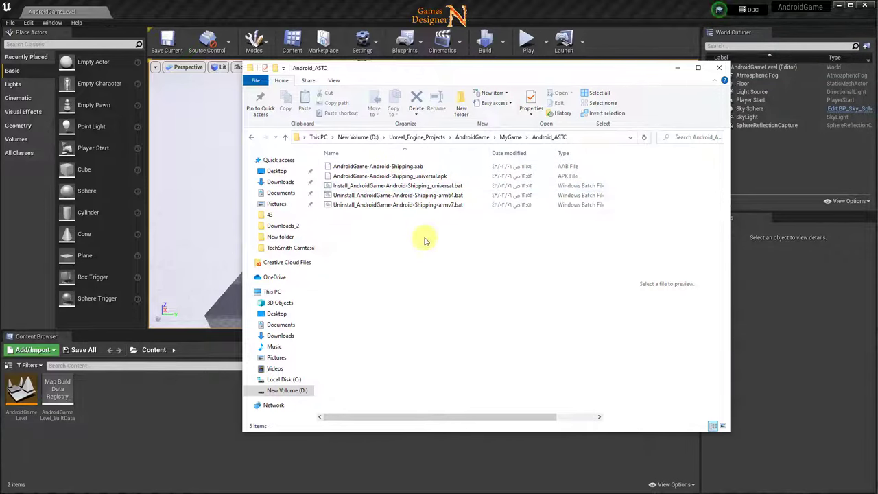
left_click(442, 176)
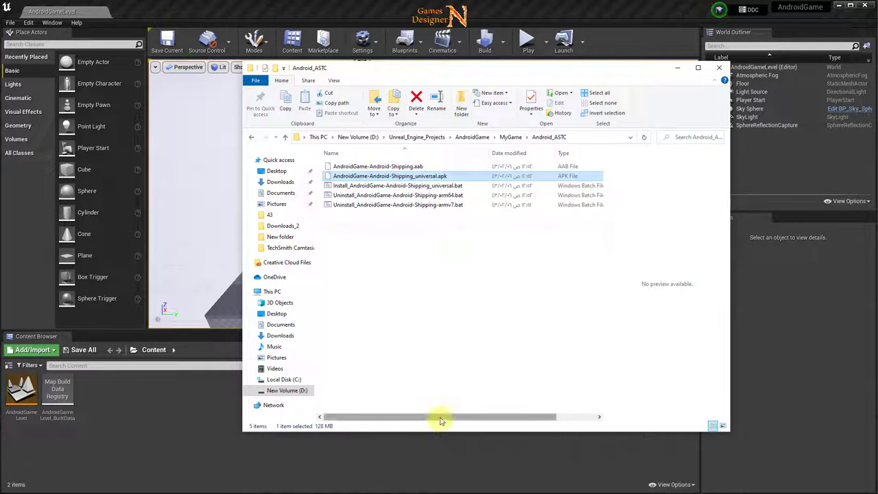
mouse_move(440, 416)
left_mouse_down()
mouse_move(508, 421)
mouse_move(437, 421)
left_mouse_up()
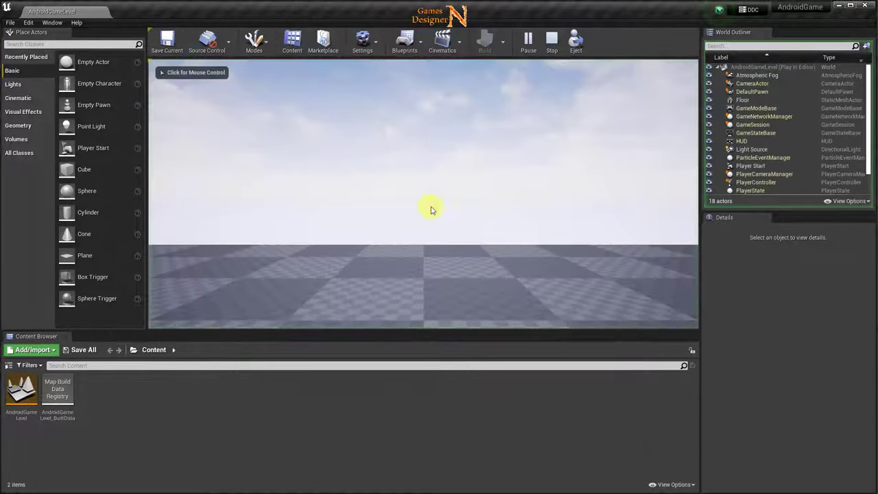
- Take control of the running game, stop play with Esc, and turn the camera to face the floor
left_click(406, 192)
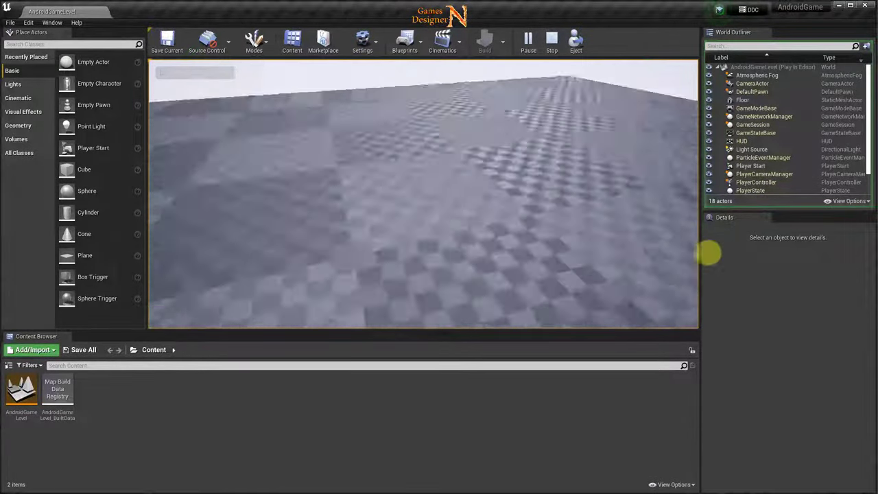
key("Escape")
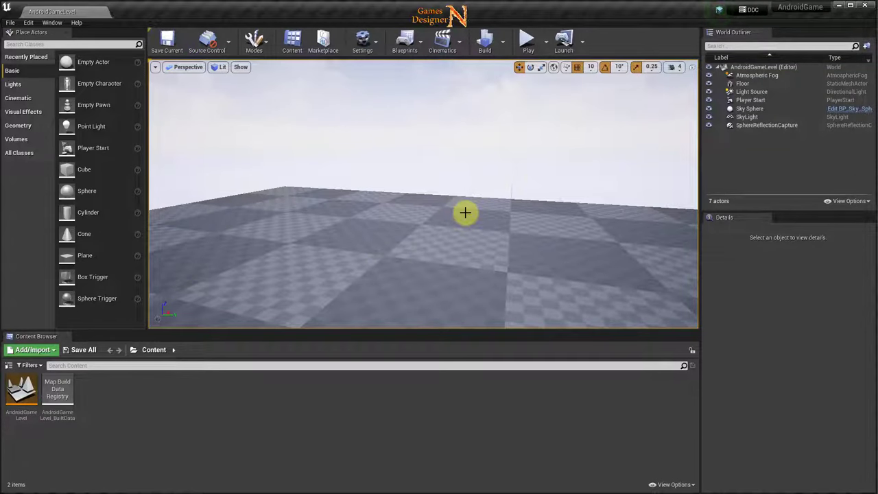
mouse_move(459, 161)
right_mouse_down()
mouse_move(471, 165)
mouse_move(450, 161)
right_mouse_up()
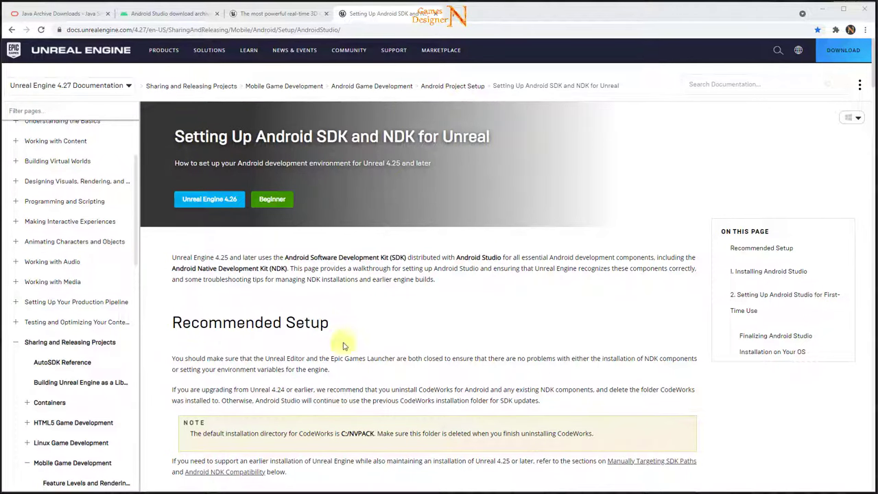
- Scroll down the documentation sidebar through the Android project setup pages
scroll(66, 233, "down", 5)
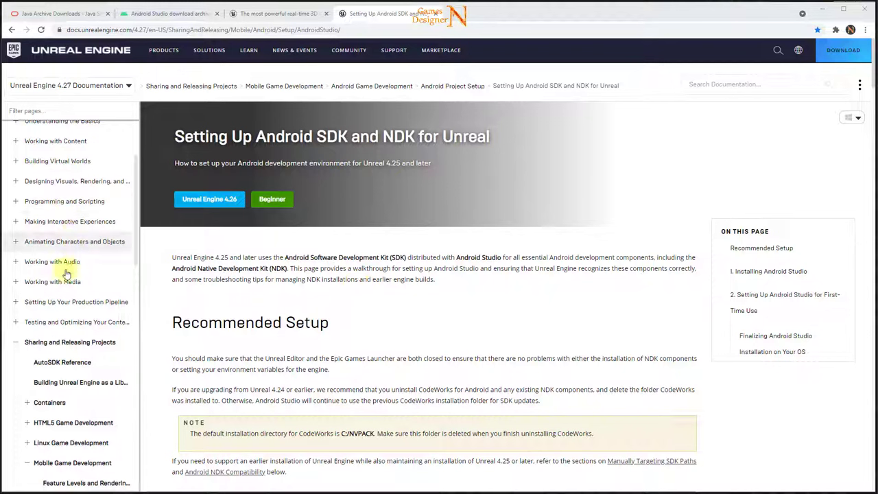
scroll(72, 302, "down", 1)
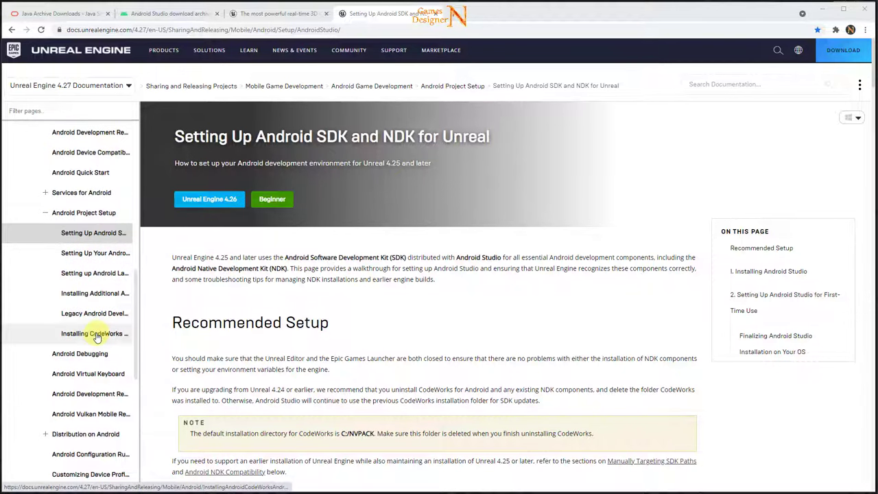
scroll(98, 332, "down", 2)
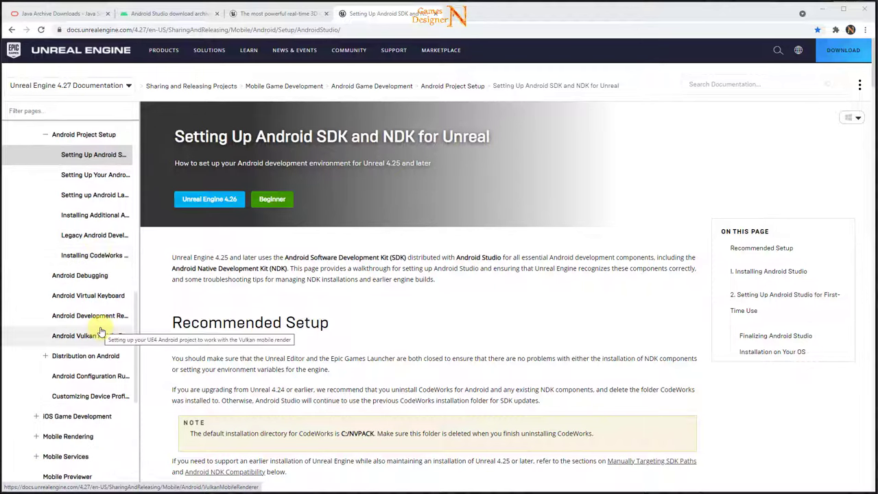
scroll(101, 331, "down", 3)
scroll(101, 332, "down", 5)
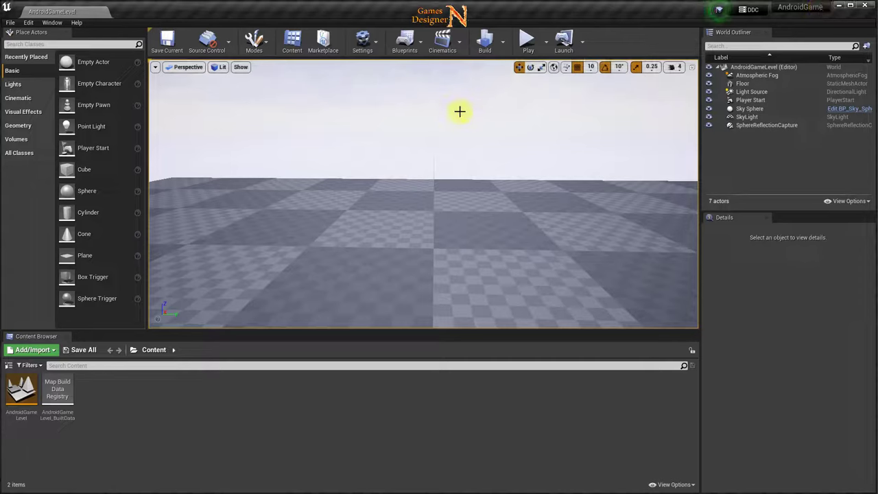